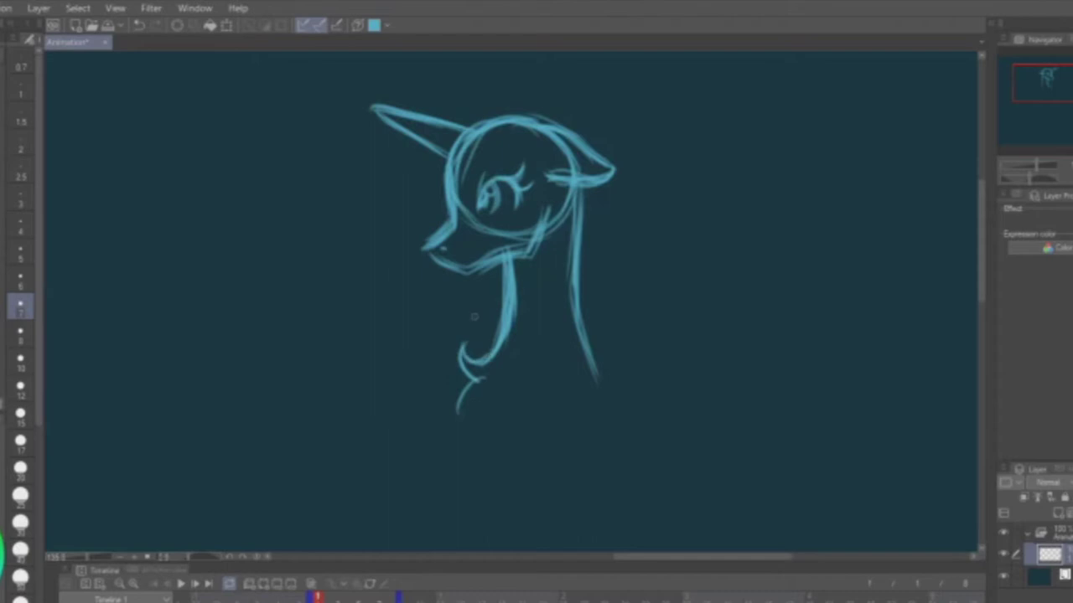
- Flip the canvas view horizontally and remove the curled chest strokes below the neck
key(h)
scroll(511, 302, down, 3)
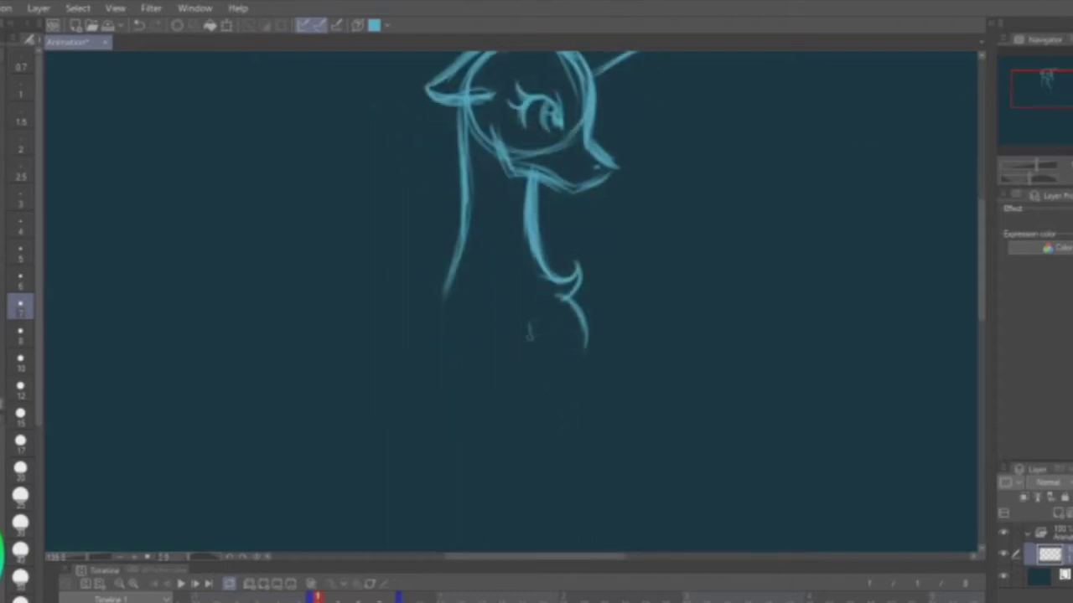
key(bracketright)
key(bracketright)
key(bracketright)
key(ctrl+z)
key(ctrl+z)
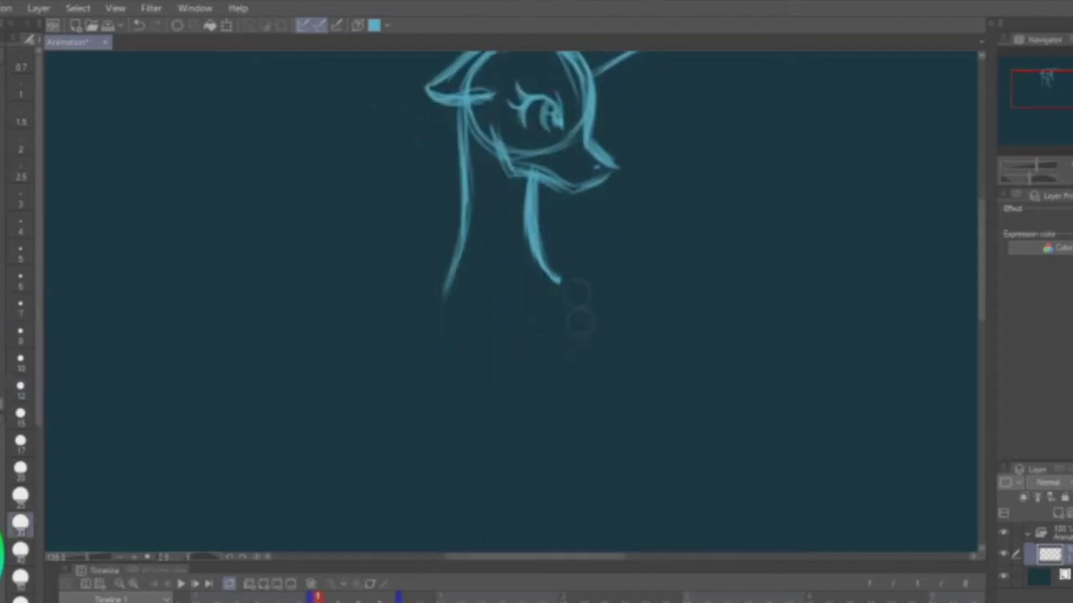
key(bracketleft)
key(bracketleft)
key(bracketleft)
- Draw a curved eyebrow above the eye, following the round shape of the head
scroll(490, 112, up, 3)
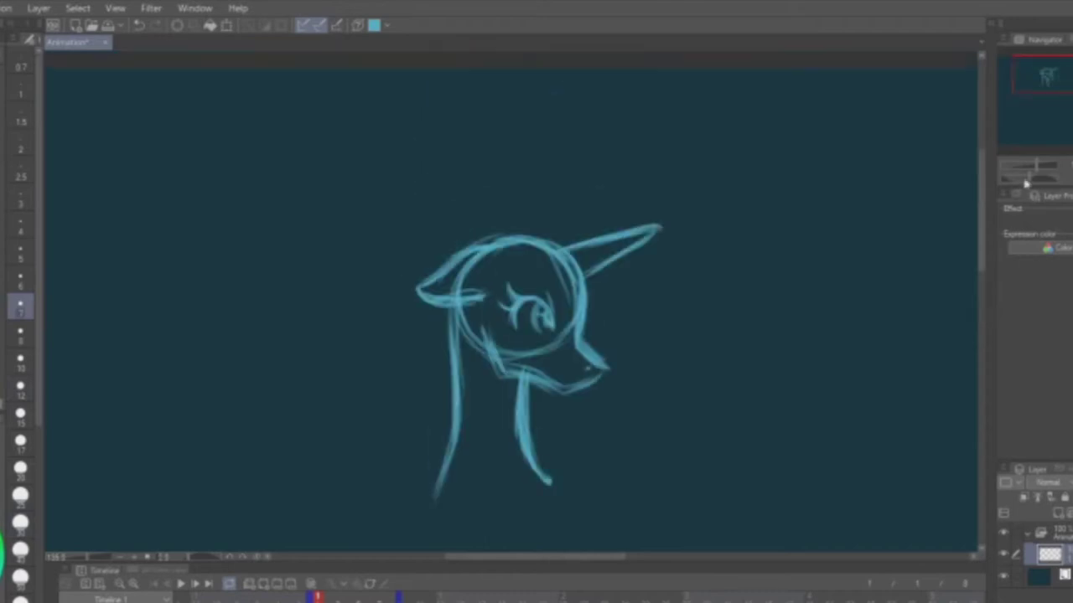
drag(586, 210, 519, 259)
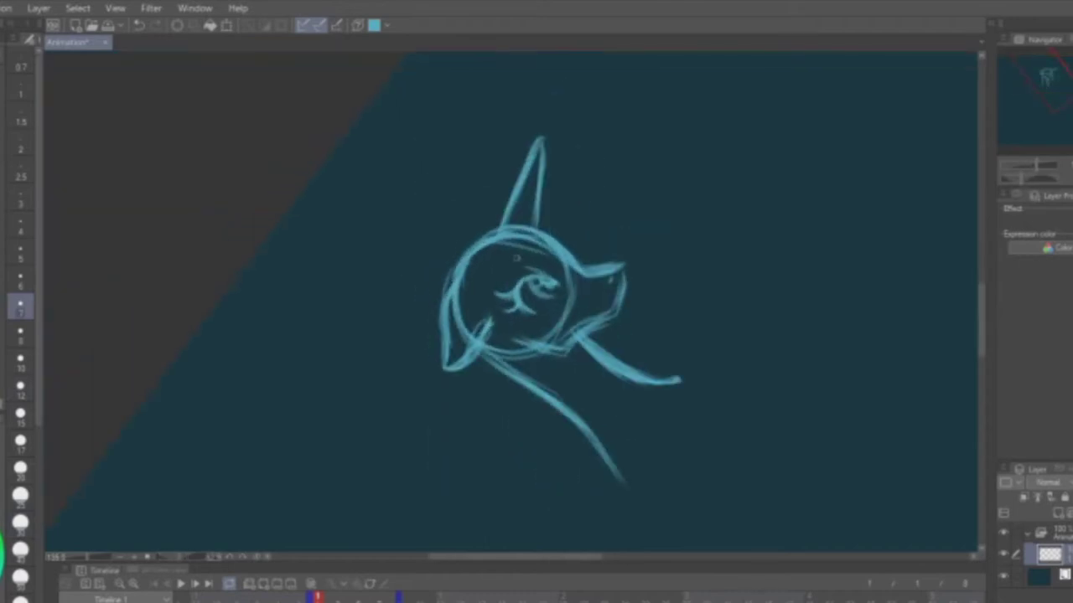
drag(516, 256, 492, 278)
key(ctrl+@)
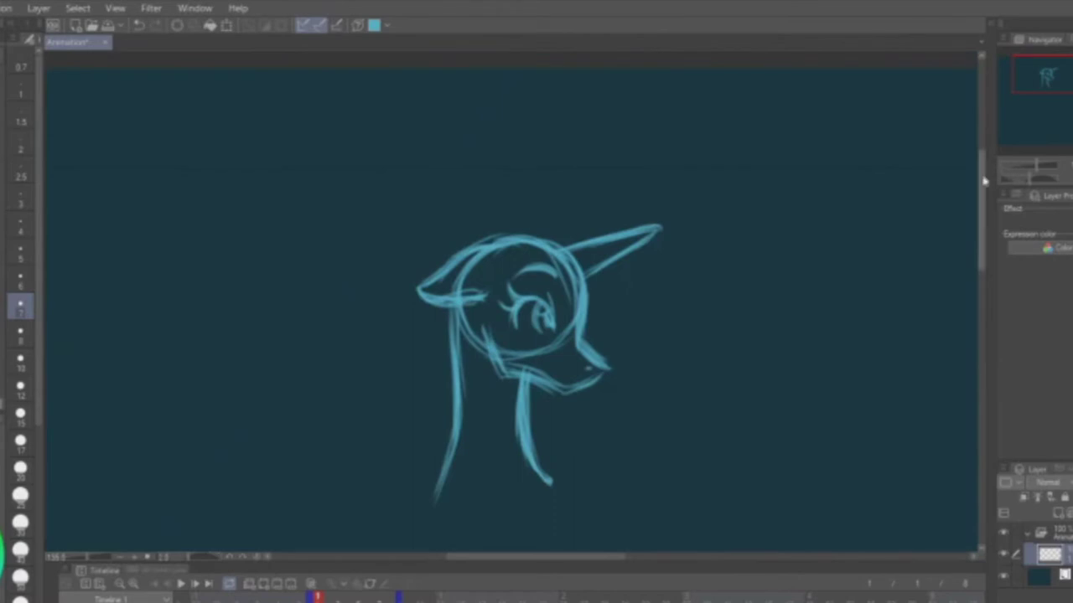
drag(1052, 80, 1050, 84)
key(m)
mouse_move(519, 239)
mouse_down()
mouse_move(579, 306)
mouse_move(518, 241)
mouse_up()
click(599, 333)
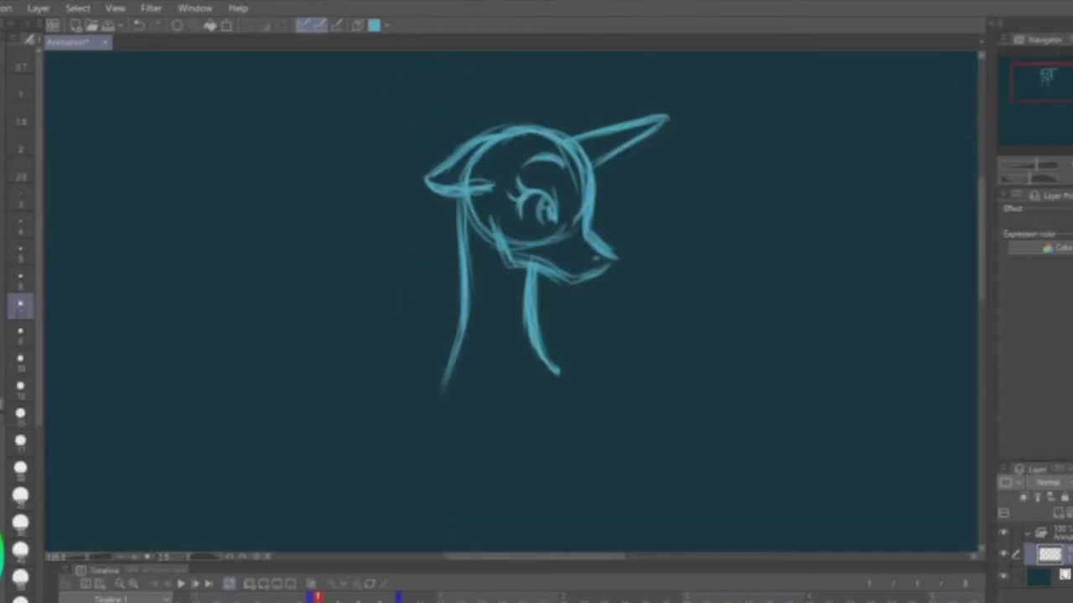
- Draw the rounded chest, the start of the belly line, and the back line sweeping down from the neck
drag(1051, 72, 1048, 79)
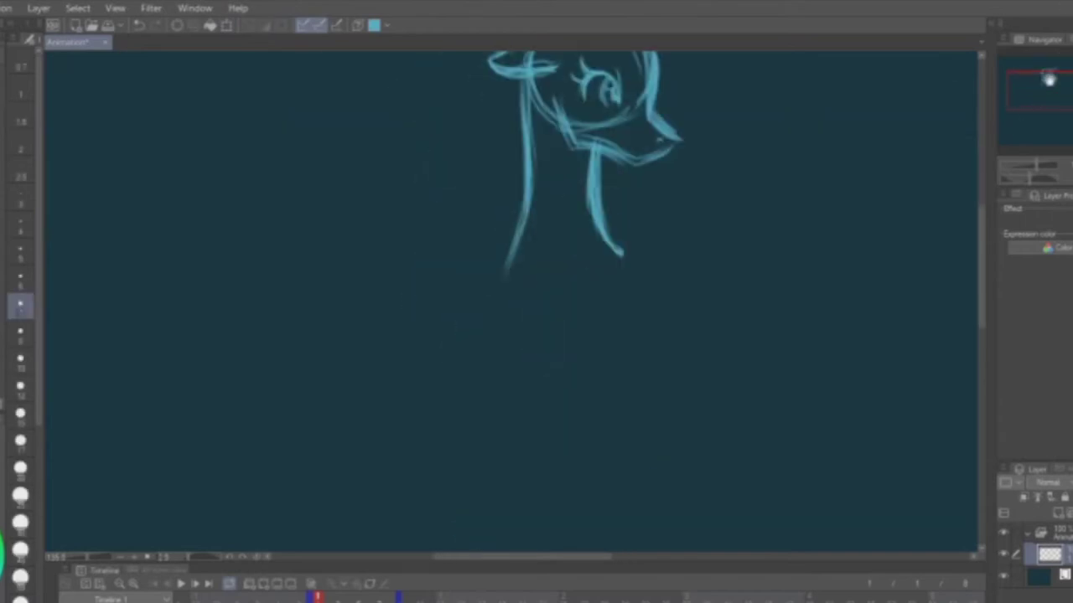
mouse_move(620, 245)
mouse_down()
mouse_move(629, 302)
mouse_move(616, 354)
mouse_up()
drag(513, 252, 450, 358)
drag(621, 318, 507, 416)
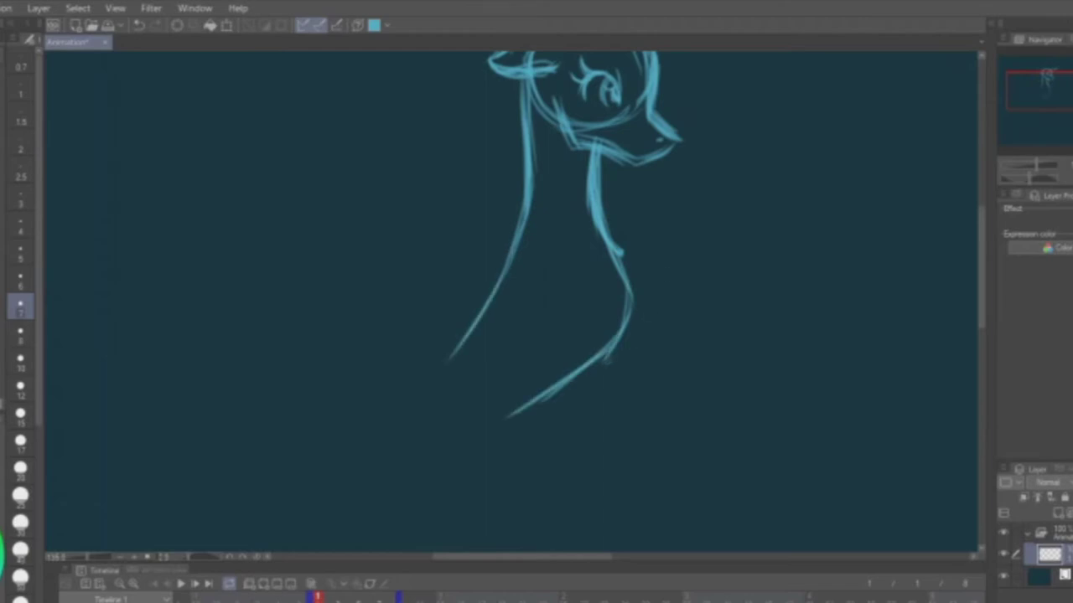
mouse_move(620, 205)
mouse_down()
mouse_move(635, 281)
mouse_move(628, 344)
mouse_up()
drag(485, 317, 404, 394)
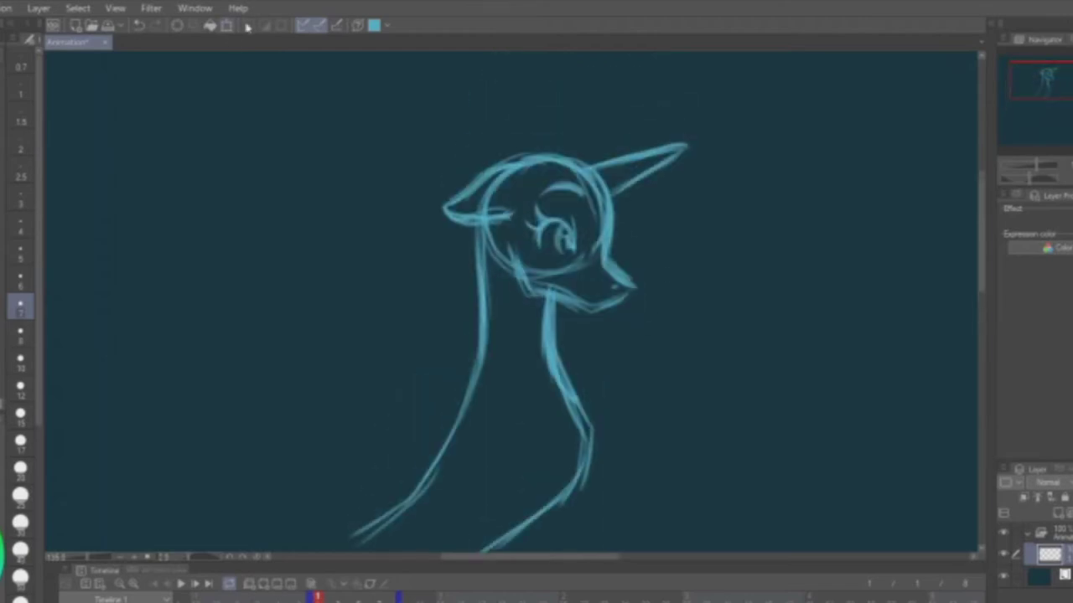
- Scale the sketch down slightly with a transform
key(ctrl+t)
drag(503, 352, 469, 323)
click(450, 506)
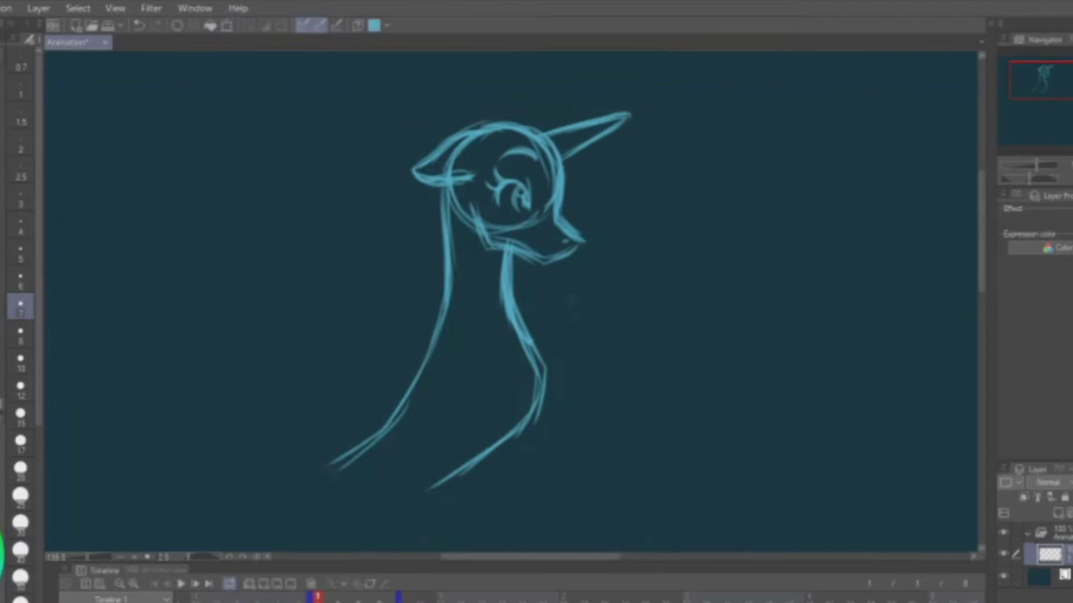
- Extend and thicken the back and belly lines toward the hips and mark the crease where the hind leg starts
mouse_move(1049, 95)
mouse_down()
mouse_move(1040, 107)
mouse_move(1047, 99)
mouse_up()
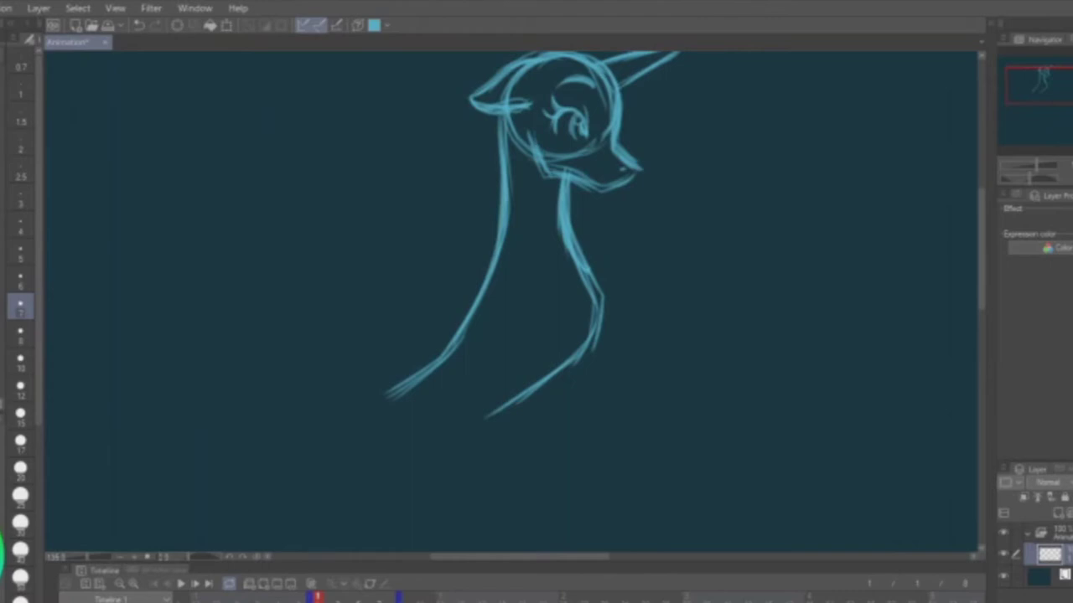
drag(1038, 89, 1034, 95)
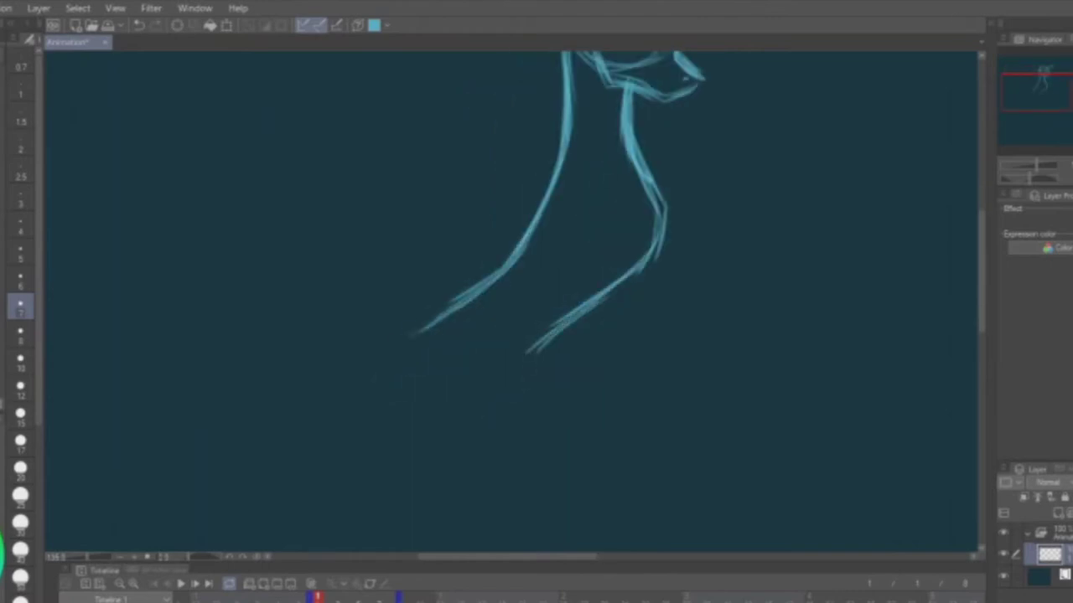
mouse_move(520, 241)
mouse_down()
mouse_move(383, 359)
mouse_move(373, 453)
mouse_up()
drag(475, 357, 496, 360)
drag(487, 376, 431, 492)
drag(590, 322, 478, 399)
drag(635, 273, 492, 385)
drag(550, 337, 478, 419)
drag(466, 350, 498, 372)
- Draw the front and rear contours of the near hind thigh and reinforce the back and belly lines
drag(372, 385, 359, 504)
key(ctrl+z)
drag(372, 399, 370, 504)
drag(556, 131, 520, 251)
mouse_move(1038, 92)
mouse_down()
mouse_move(1036, 82)
mouse_move(1039, 100)
mouse_up()
drag(468, 319, 417, 414)
drag(613, 189, 495, 277)
mouse_move(527, 104)
mouse_down()
mouse_move(362, 270)
mouse_move(359, 408)
mouse_up()
drag(365, 352, 362, 424)
- Sketch the front contour of the far hind leg's thigh beside the near leg
drag(493, 282, 506, 387)
drag(498, 275, 511, 377)
drag(501, 297, 503, 421)
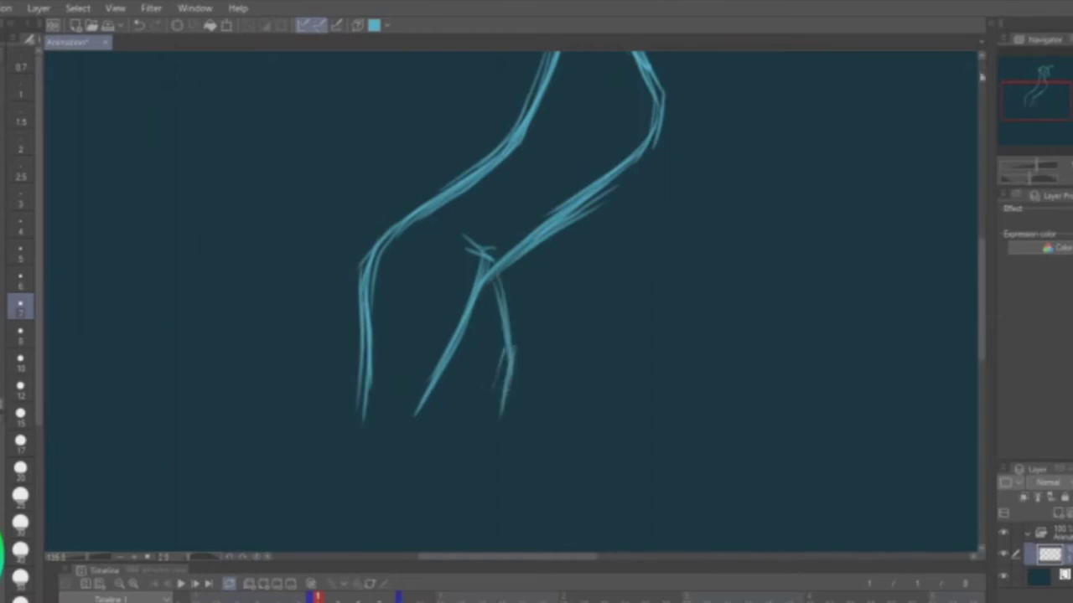
mouse_move(1004, 113)
mouse_down()
mouse_move(1047, 81)
mouse_move(1029, 133)
mouse_move(1030, 111)
mouse_up()
key(ctrl+t)
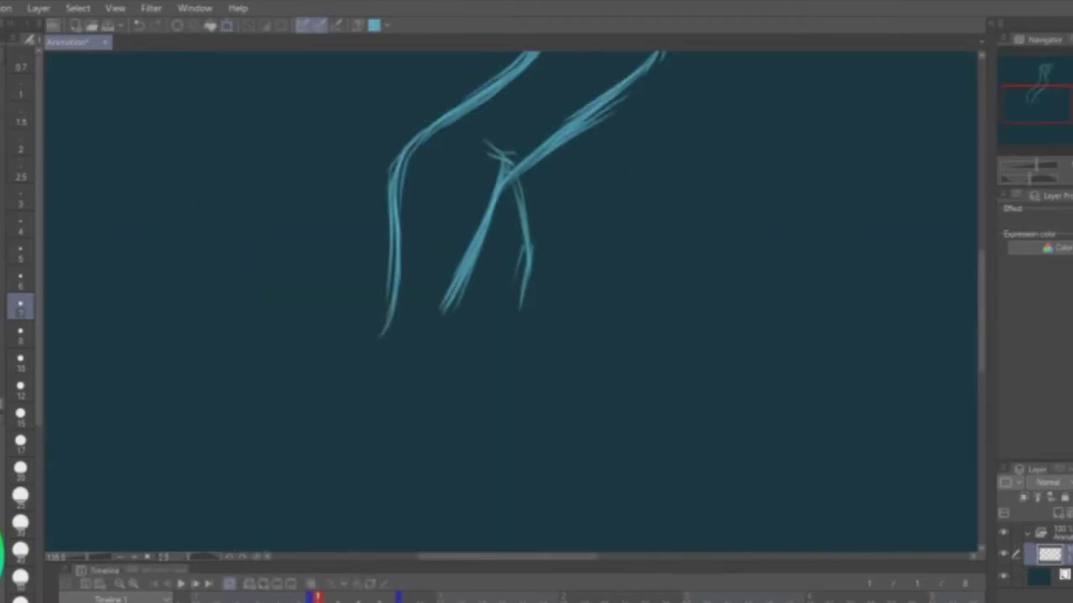
drag(513, 177, 521, 307)
drag(527, 235, 511, 315)
- Draw the near hind leg's hock and lower leg and close it with a curved hoof base
mouse_move(458, 278)
mouse_down()
mouse_move(424, 349)
mouse_move(355, 365)
mouse_up()
drag(360, 369, 358, 433)
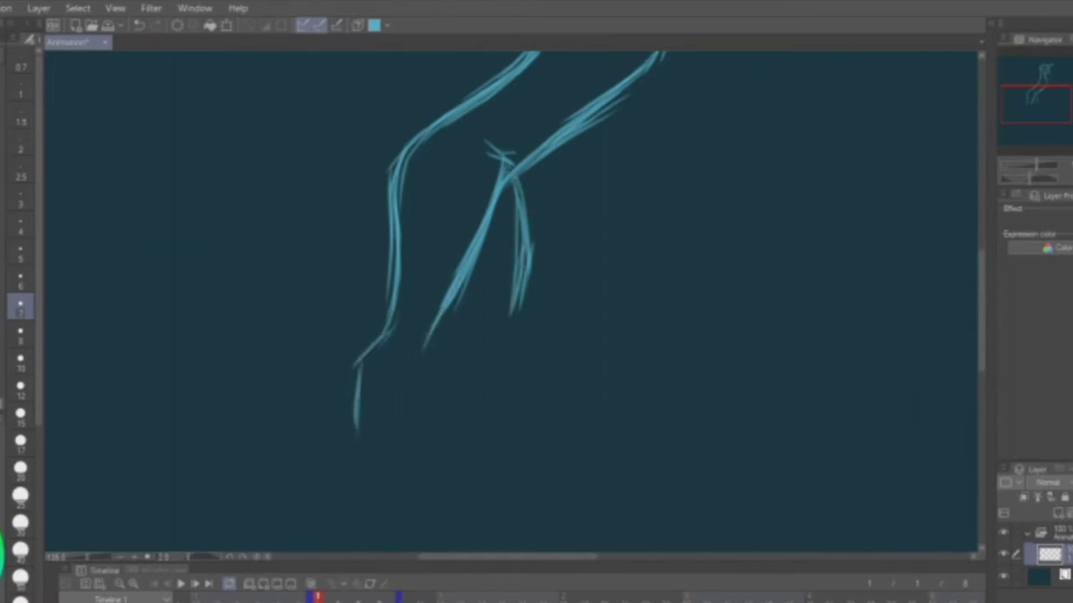
drag(429, 329, 406, 409)
drag(389, 332, 352, 476)
drag(411, 369, 409, 483)
drag(360, 387, 349, 484)
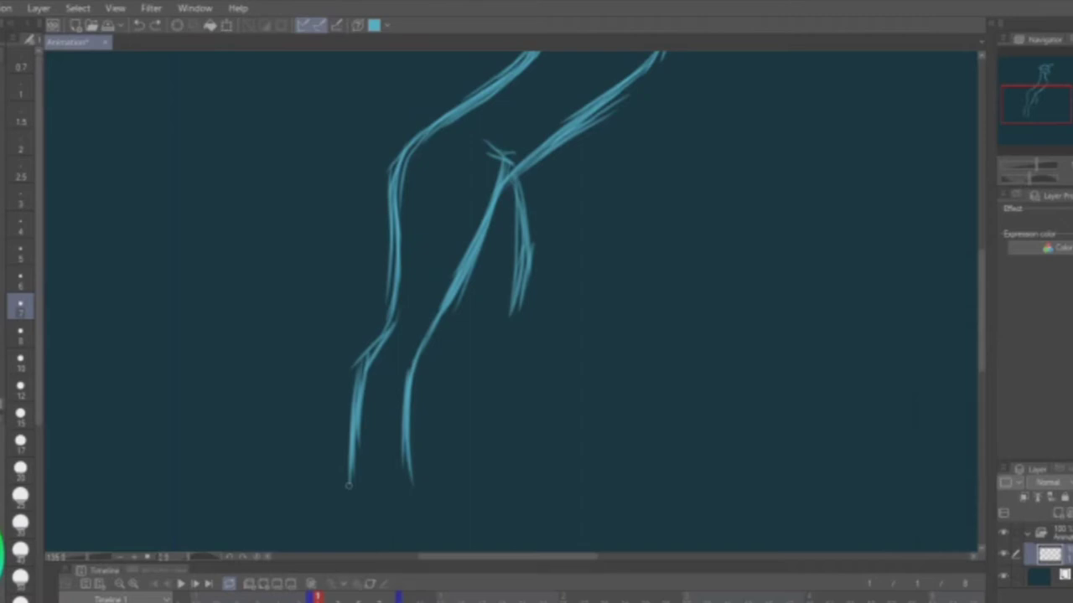
drag(349, 485, 411, 496)
- Sketch the far hind leg's lower part with both edges and a curved hoof base
drag(452, 311, 426, 452)
drag(508, 322, 477, 436)
drag(432, 389, 421, 470)
drag(506, 324, 491, 359)
drag(426, 483, 456, 480)
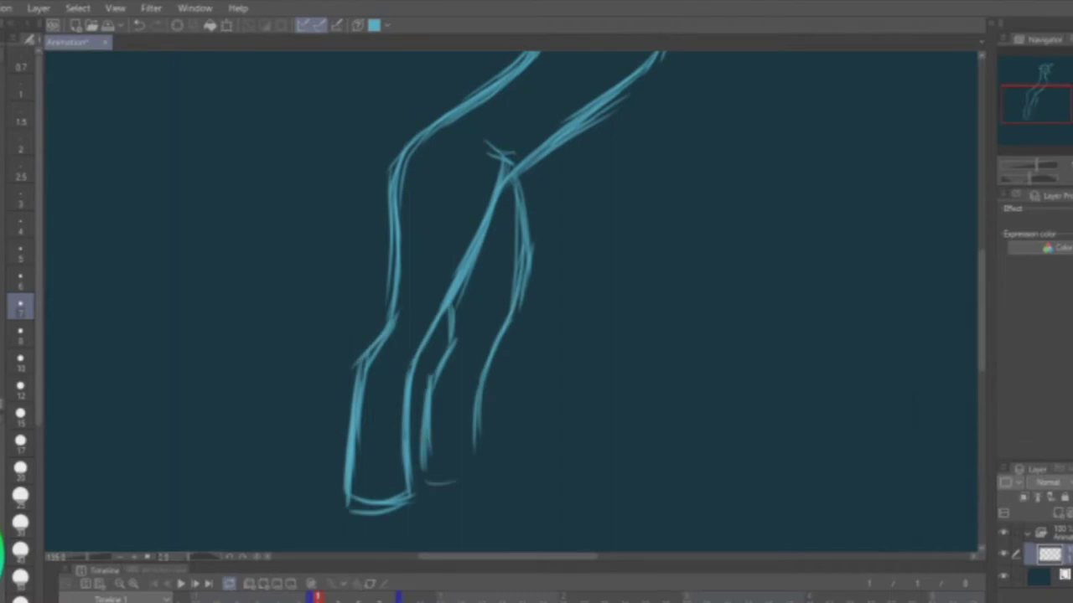
drag(452, 311, 444, 367)
drag(429, 483, 490, 471)
mouse_move(510, 299)
mouse_down()
mouse_move(485, 398)
mouse_move(479, 492)
mouse_up()
mouse_move(434, 431)
mouse_down()
mouse_move(431, 492)
mouse_move(486, 472)
mouse_up()
- Reinforce the rear edge of the near hind leg and erase the far hind leg
mouse_move(399, 290)
mouse_down()
mouse_move(392, 336)
mouse_move(357, 390)
mouse_up()
drag(350, 411, 344, 481)
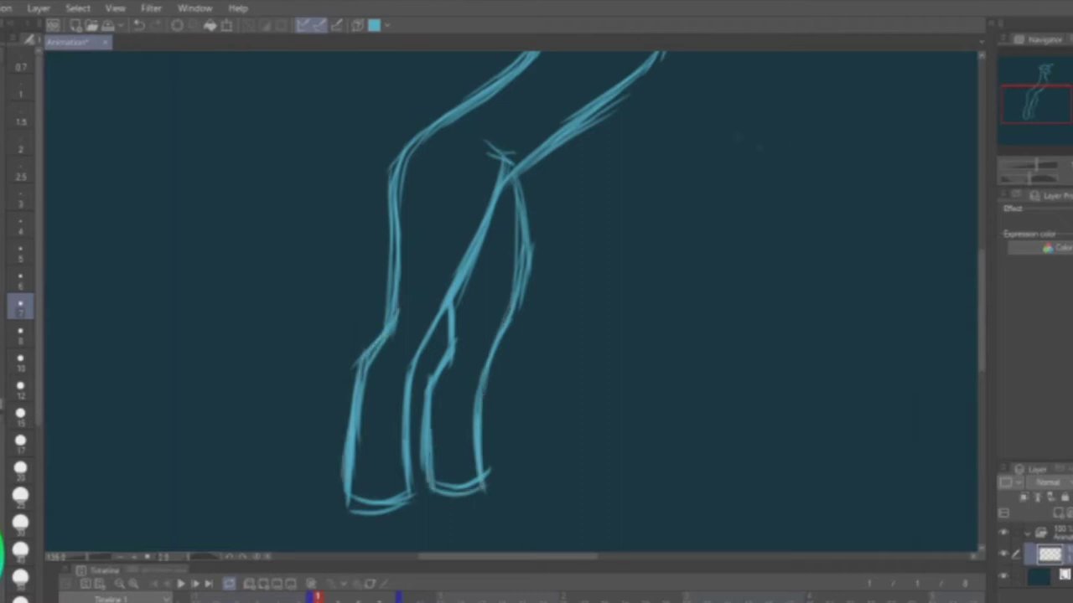
mouse_move(463, 310)
mouse_down()
mouse_move(488, 303)
mouse_move(456, 484)
mouse_move(513, 329)
mouse_move(549, 176)
mouse_up()
click(20, 523)
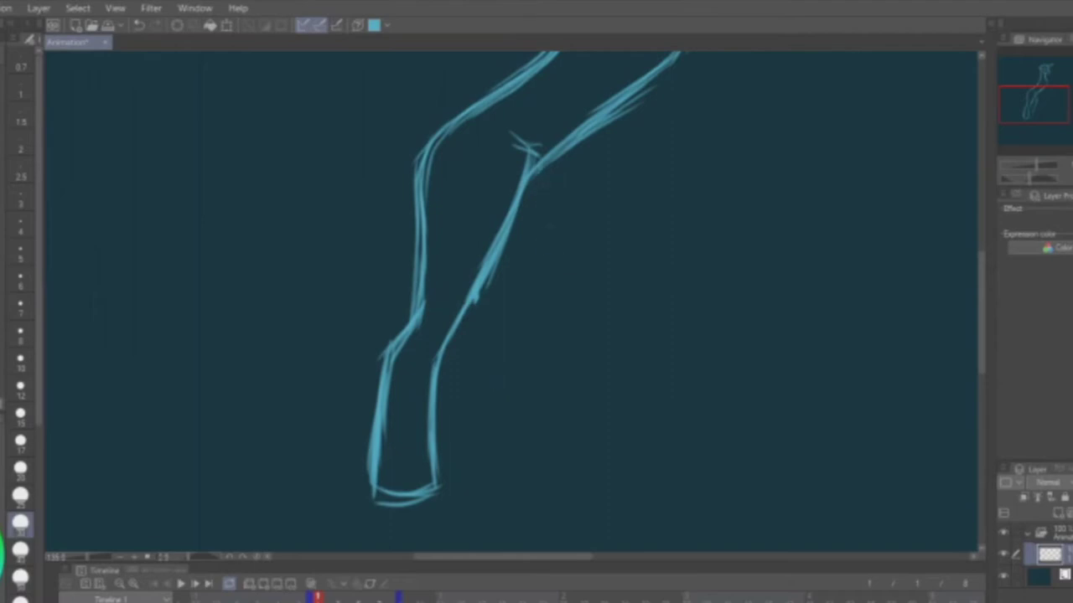
click(20, 306)
- Refine the hip crease, rump and thigh contours and redraw the far hind leg behind the near one
drag(511, 136, 536, 149)
drag(421, 161, 416, 301)
drag(434, 122, 414, 184)
drag(481, 103, 431, 135)
mouse_move(540, 174)
mouse_down()
mouse_move(533, 232)
mouse_move(489, 327)
mouse_up()
mouse_move(542, 175)
mouse_down()
mouse_move(479, 364)
mouse_move(482, 471)
mouse_move(494, 461)
mouse_up()
- Touch up the rump contour and enlarge the whole figure on the canvas with a transform
key(minus)
drag(385, 157, 368, 209)
drag(404, 99, 384, 125)
mouse_move(384, 213)
mouse_down()
mouse_move(487, 257)
mouse_move(521, 295)
mouse_up()
drag(481, 198, 533, 266)
drag(491, 156, 557, 216)
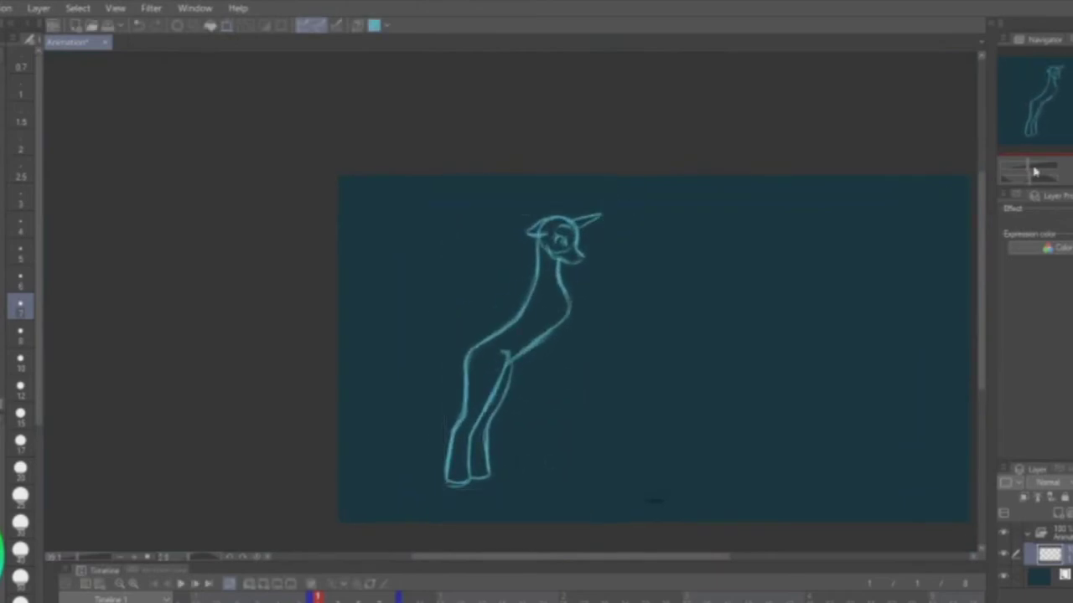
- Try to sketch a raised foreleg reaching forward from the chest and bending down at the knee
drag(1035, 172, 1047, 172)
mouse_move(642, 224)
mouse_down()
mouse_move(652, 278)
mouse_move(696, 256)
mouse_move(746, 255)
mouse_up()
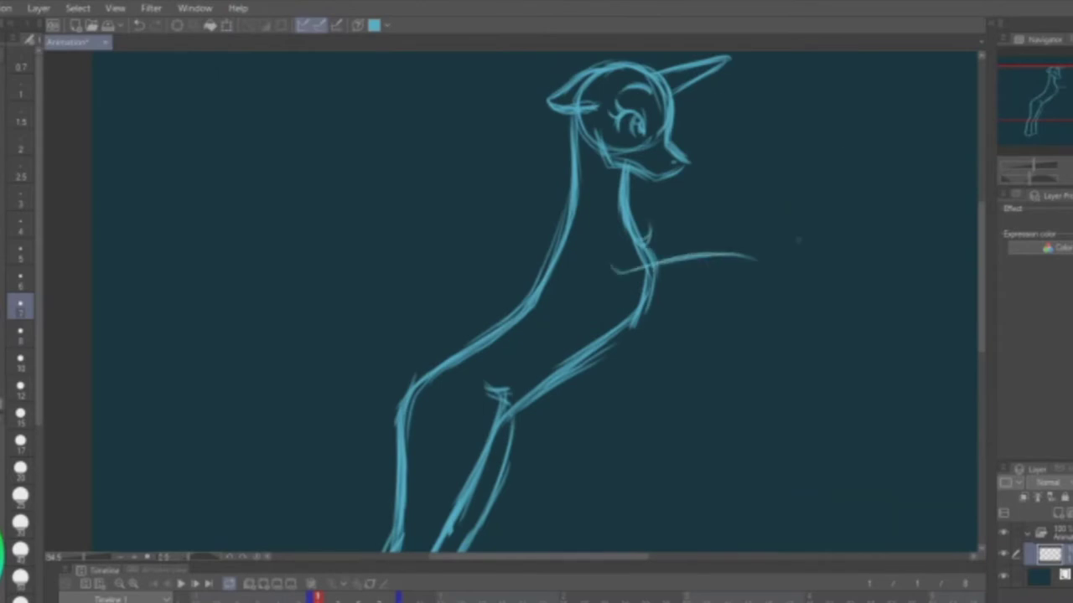
key(ctrl+z)
mouse_move(618, 271)
mouse_down()
mouse_move(749, 258)
mouse_move(751, 268)
mouse_up()
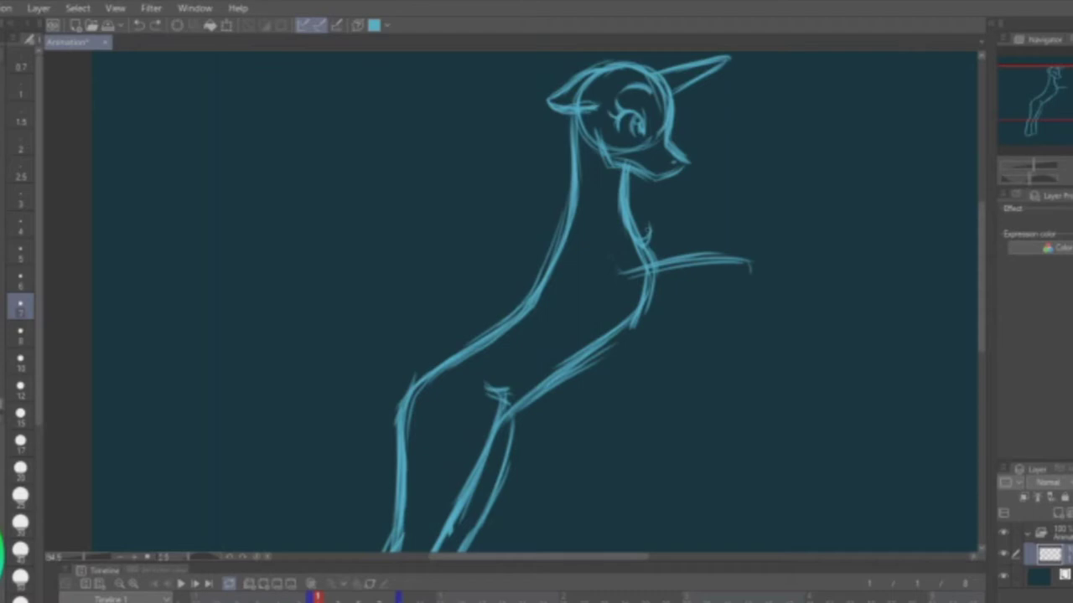
mouse_move(684, 260)
mouse_down()
mouse_move(761, 261)
mouse_move(711, 395)
mouse_up()
key(ctrl+z)
drag(759, 261, 712, 399)
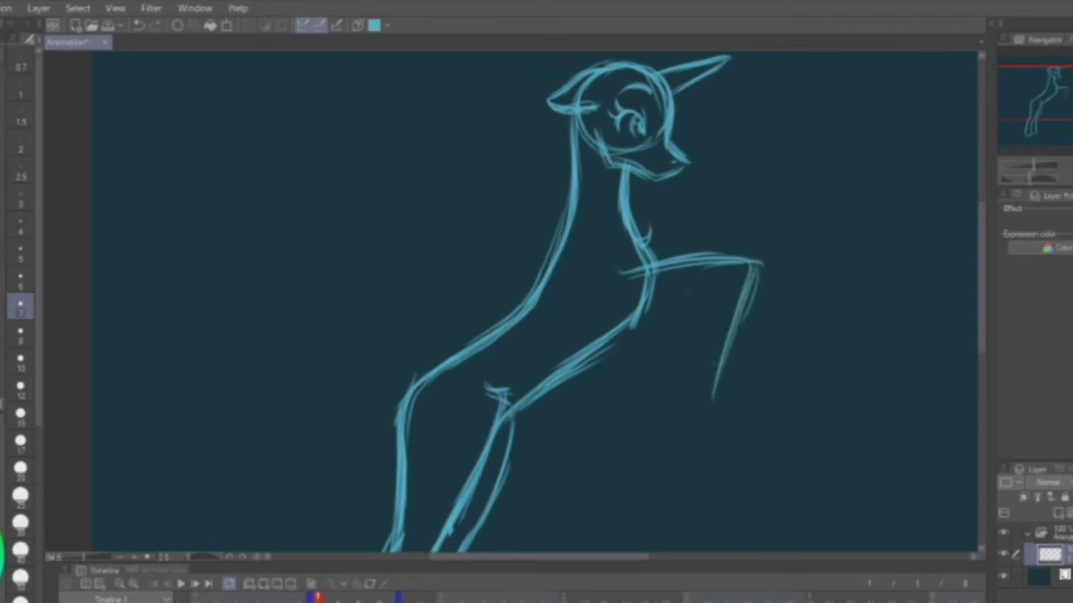
key(ctrl+z)
key(ctrl+z)
key(ctrl+z)
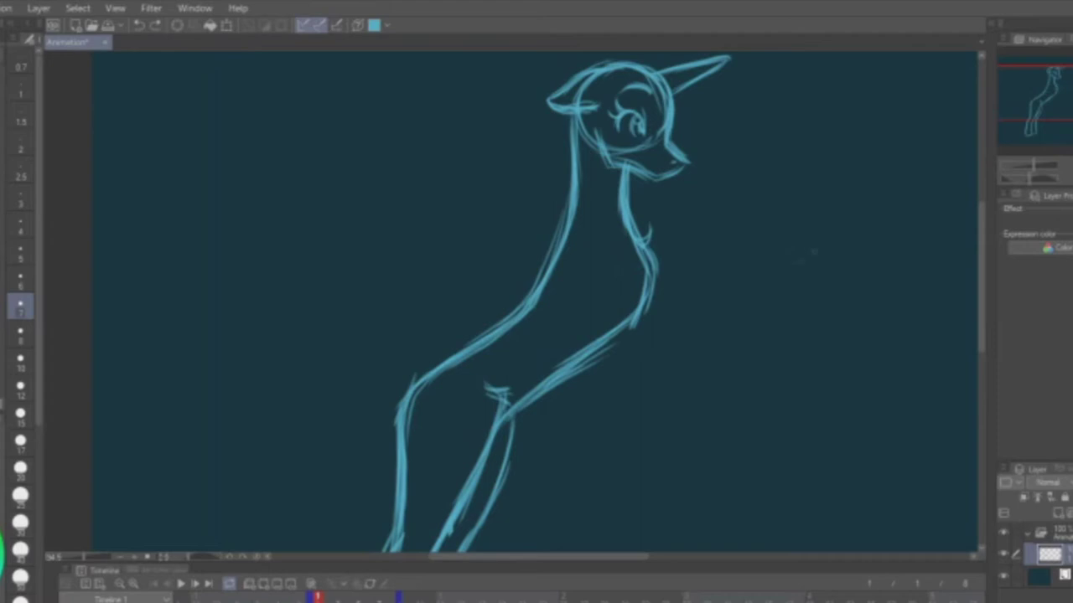
drag(695, 308, 663, 377)
key(ctrl+z)
- Sketch a shorter raised foreleg from the chest, with a bent knee, both lower-leg edges and a rounded hoof
mouse_move(612, 263)
mouse_down()
mouse_move(726, 255)
mouse_move(704, 322)
mouse_up()
drag(729, 263, 675, 385)
drag(684, 276, 619, 396)
drag(708, 319, 664, 408)
drag(686, 273, 614, 401)
drag(616, 407, 662, 424)
drag(682, 369, 641, 428)
mouse_move(622, 267)
mouse_down()
mouse_move(744, 255)
mouse_move(667, 432)
mouse_up()
drag(642, 340, 609, 416)
drag(610, 417, 666, 434)
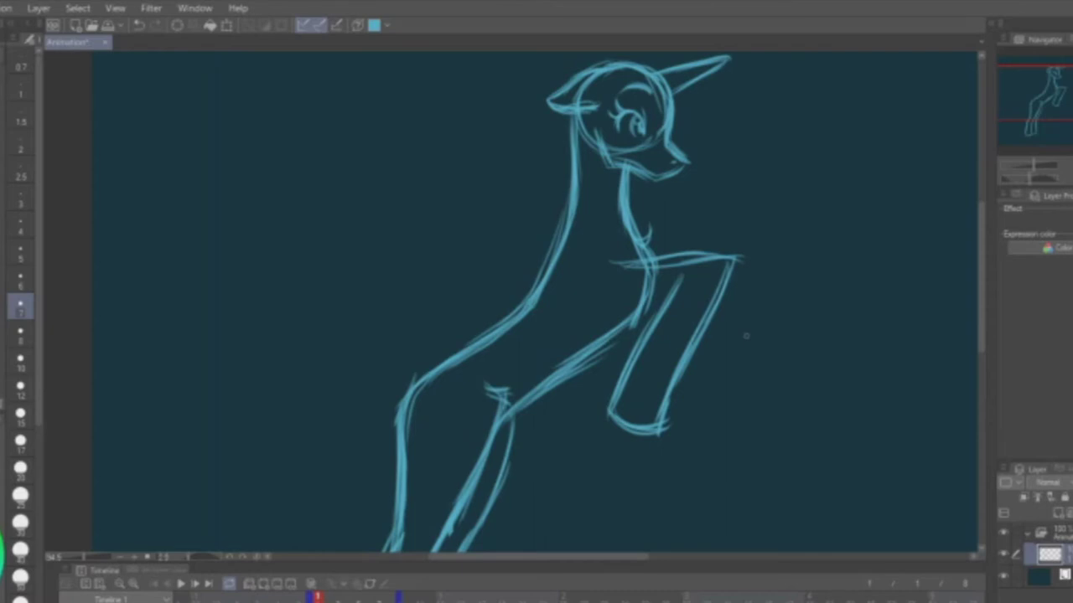
drag(600, 307, 677, 295)
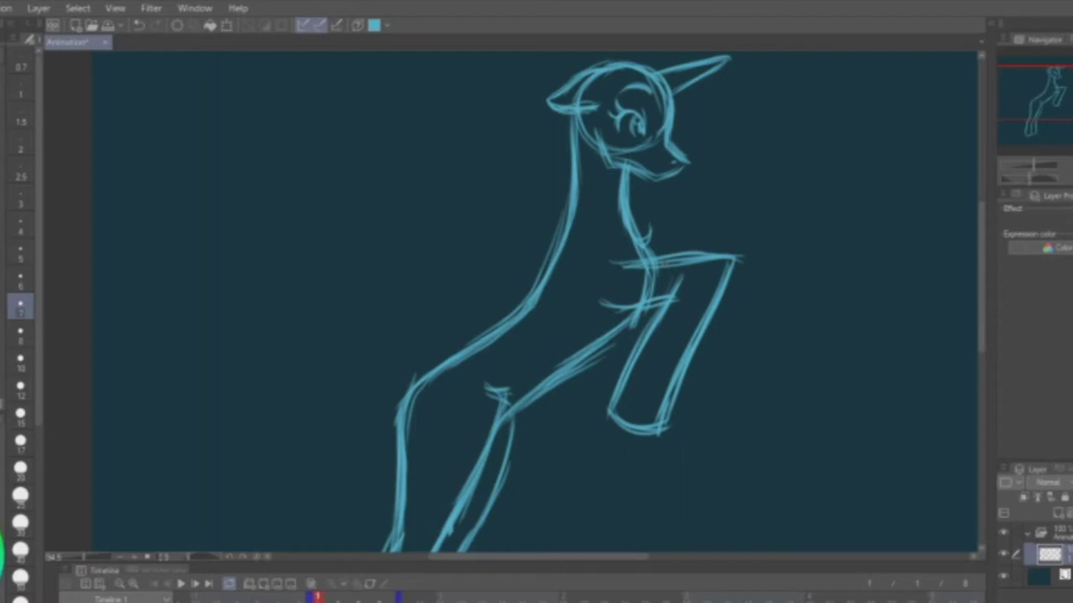
- Erase the raised foreleg in front of the chest with a larger brush size
scroll(537, 301, down, 3)
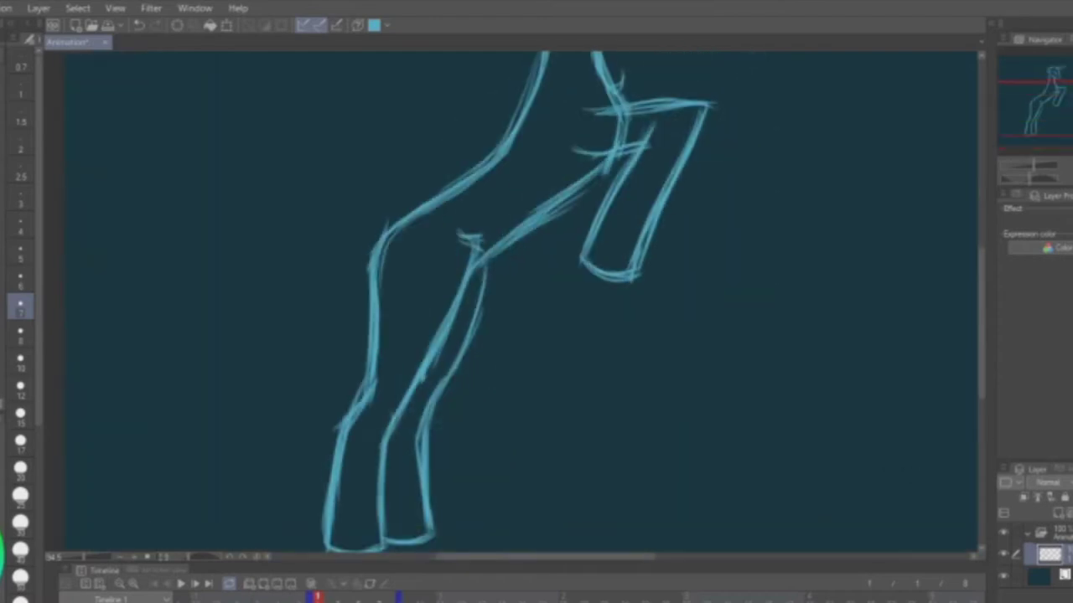
click(20, 521)
drag(662, 201, 587, 371)
drag(624, 201, 608, 222)
drag(591, 172, 578, 211)
- Draw fur tufts on the chest with the small brush and refine the neck, back and lower chest contours
click(20, 303)
drag(586, 159, 598, 180)
drag(599, 166, 608, 219)
drag(518, 116, 505, 180)
mouse_move(477, 240)
mouse_down()
mouse_move(350, 333)
mouse_move(342, 416)
mouse_up()
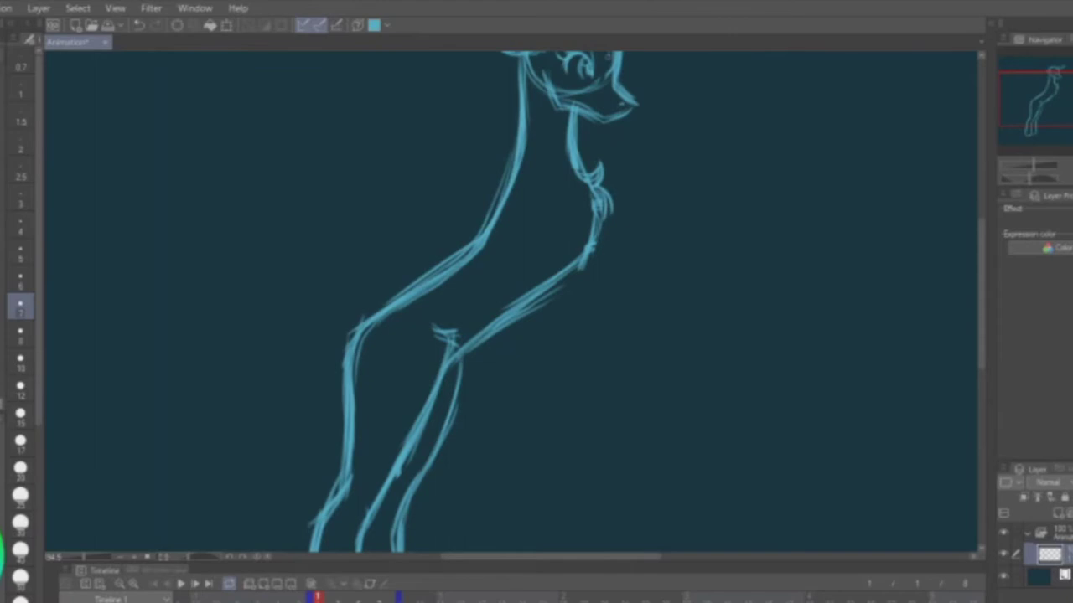
drag(602, 219, 540, 289)
- Erase and reshape the front edge of the far hind leg around the hock
mouse_move(503, 377)
mouse_down()
mouse_move(548, 343)
mouse_move(609, 241)
mouse_up()
key(e)
drag(509, 385, 507, 452)
drag(524, 352, 502, 419)
key(p)
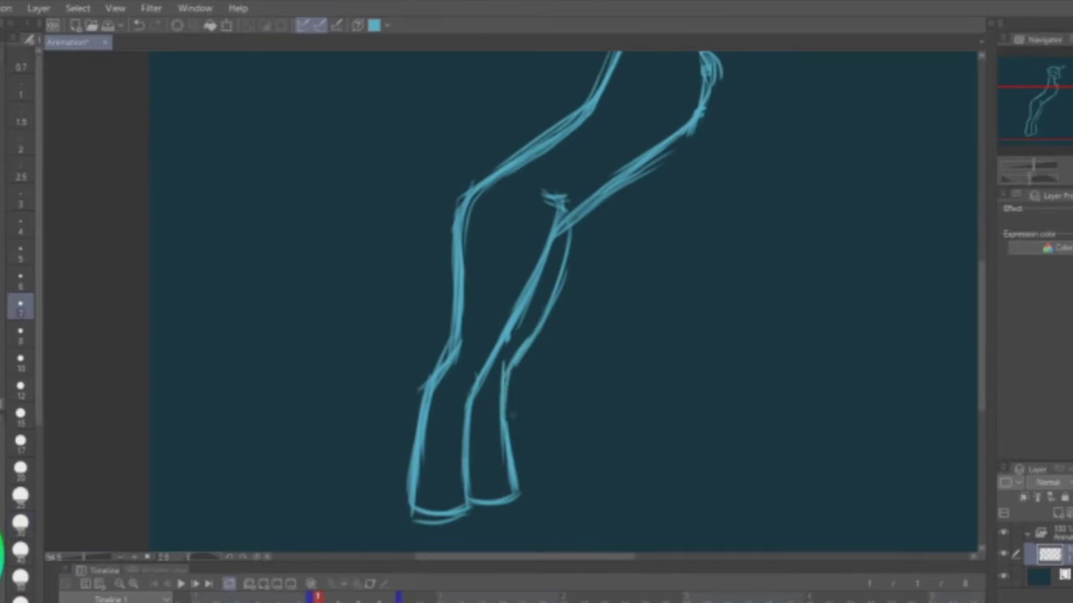
- Refine the back of the neck, ear tip, front of the face and chest fur, and shift the sketch slightly down
drag(896, 226, 736, 457)
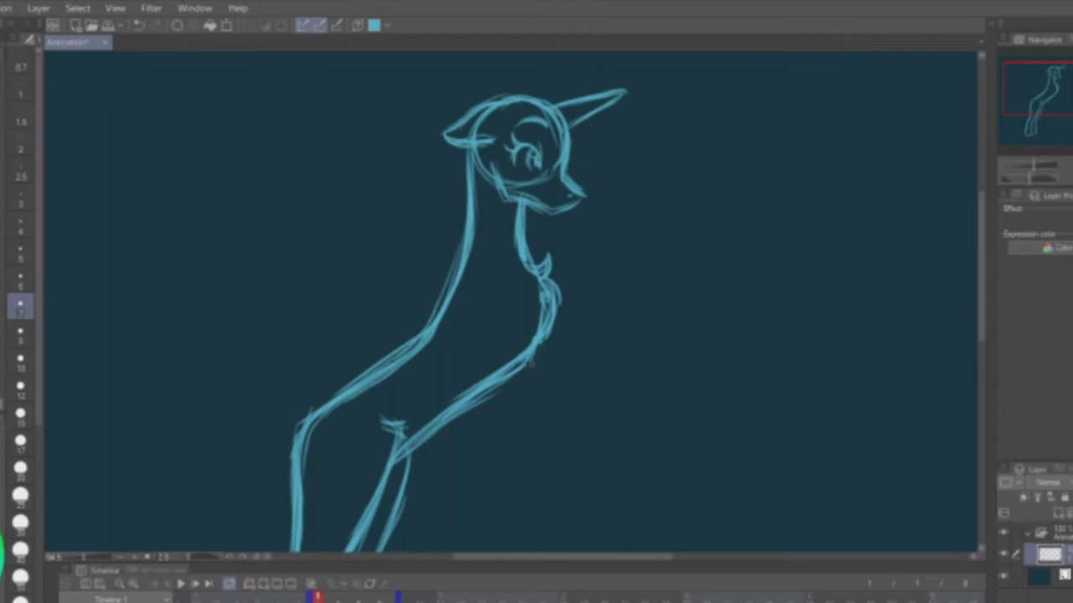
drag(463, 150, 463, 266)
drag(490, 107, 438, 139)
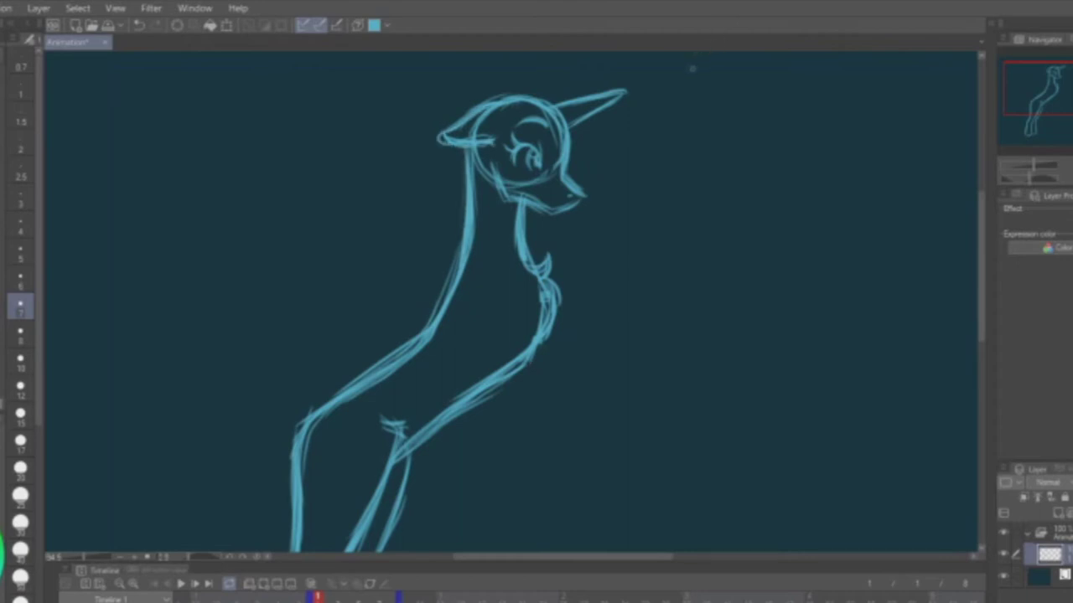
drag(460, 142, 439, 131)
drag(569, 156, 573, 188)
drag(552, 310, 560, 334)
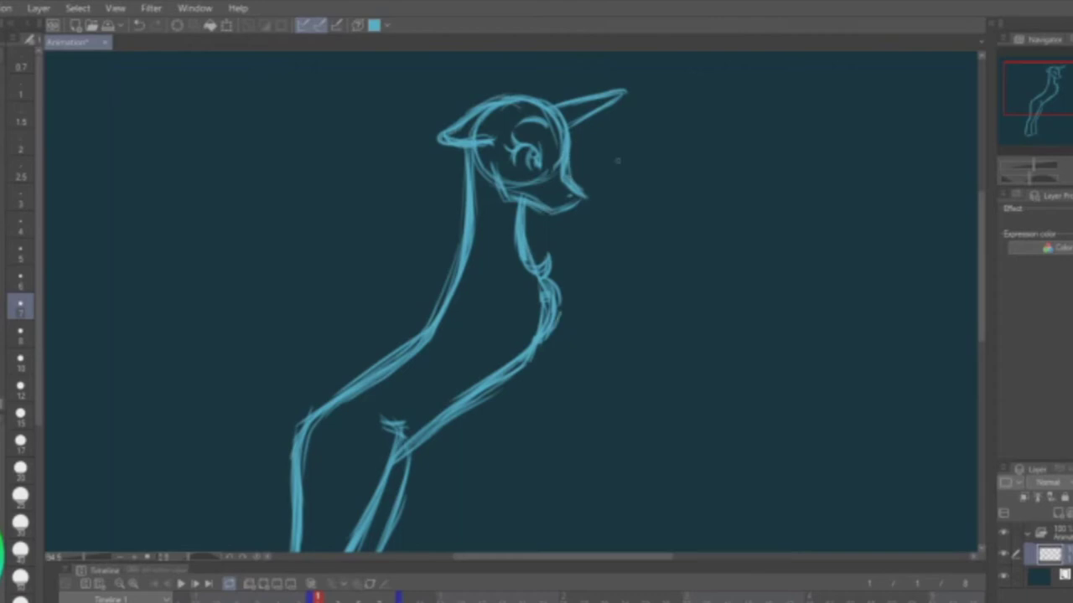
drag(553, 176, 553, 184)
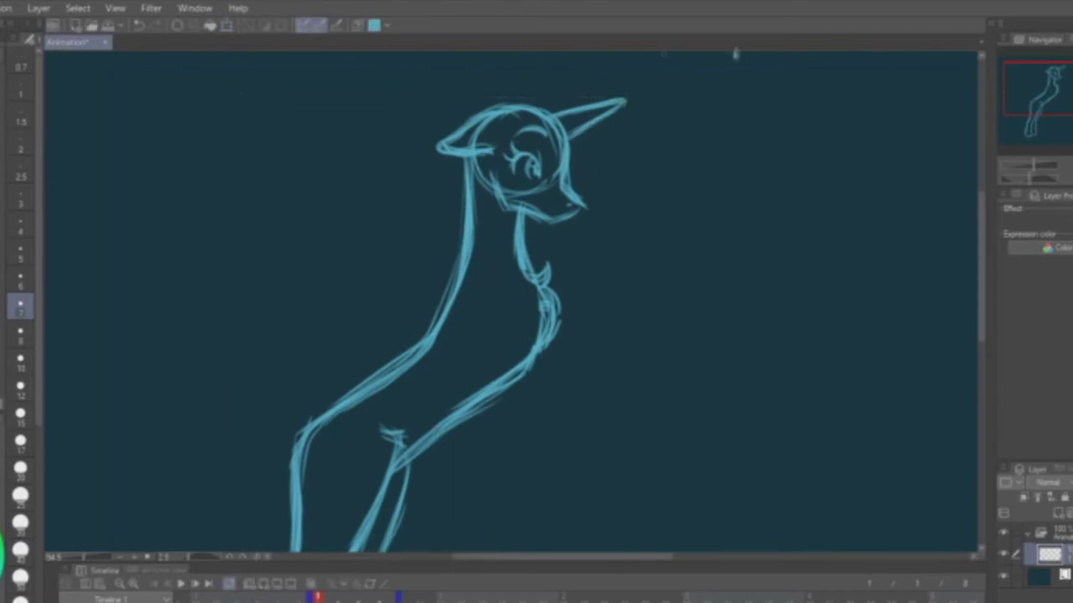
- Draw the wavy outer outline of the mane rising behind the neck and save the file
drag(453, 293, 424, 250)
drag(397, 210, 426, 245)
key(ctrl+s)
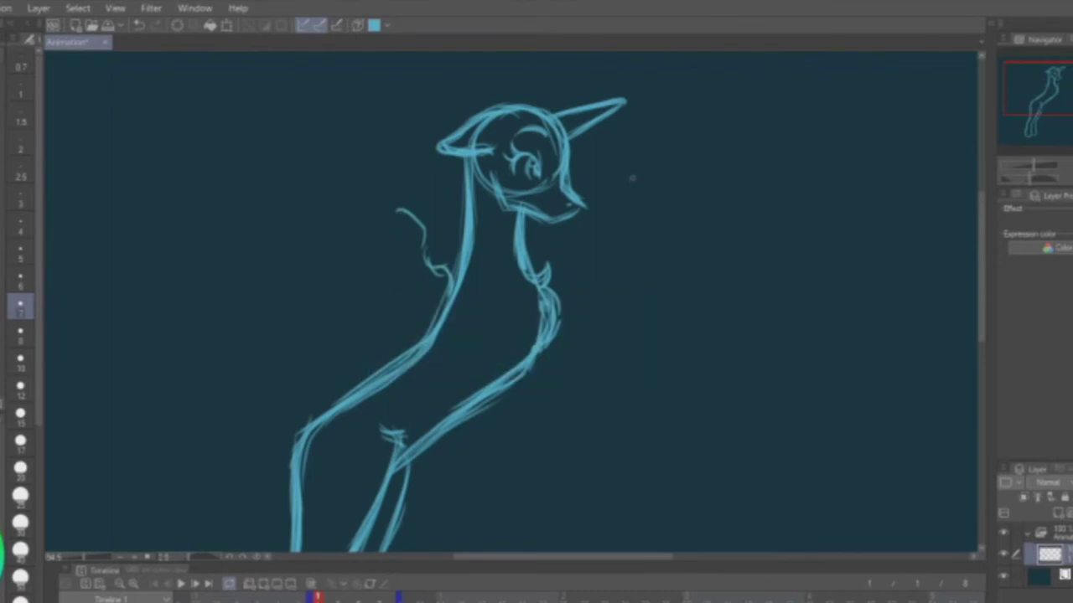
drag(444, 273, 388, 188)
drag(404, 141, 393, 205)
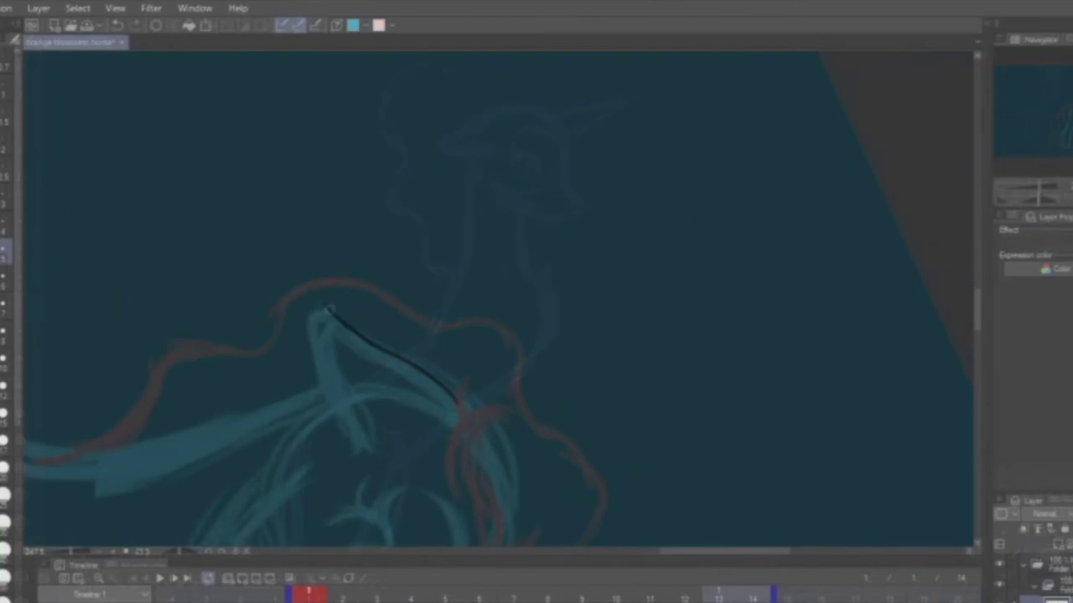
- Ink the ear, jaw, muzzle and bridge of the nose in thin black lines over the rough sketch
drag(317, 307, 351, 446)
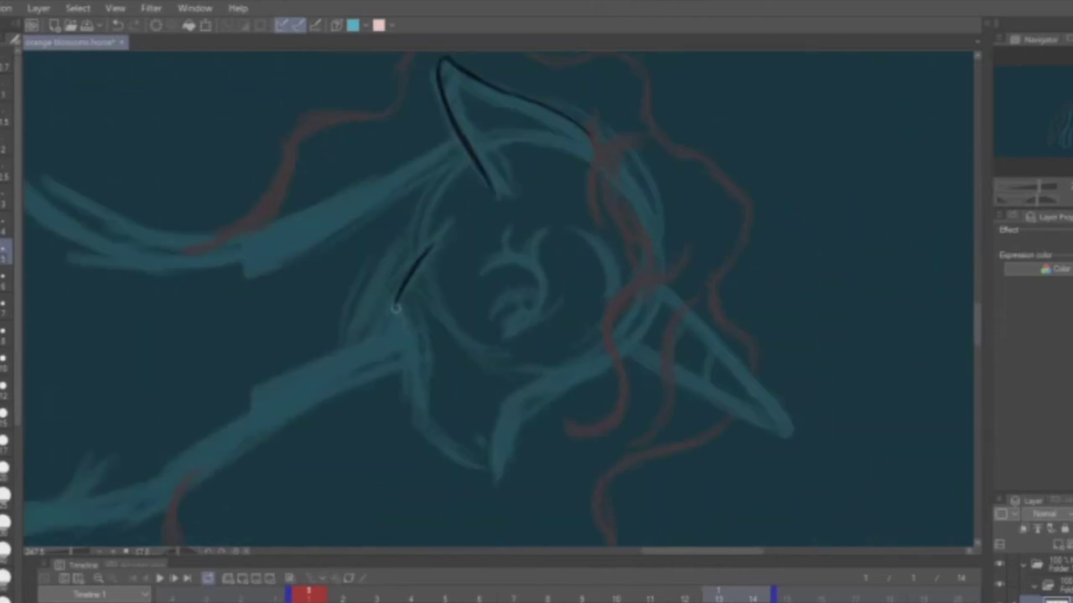
drag(396, 306, 419, 414)
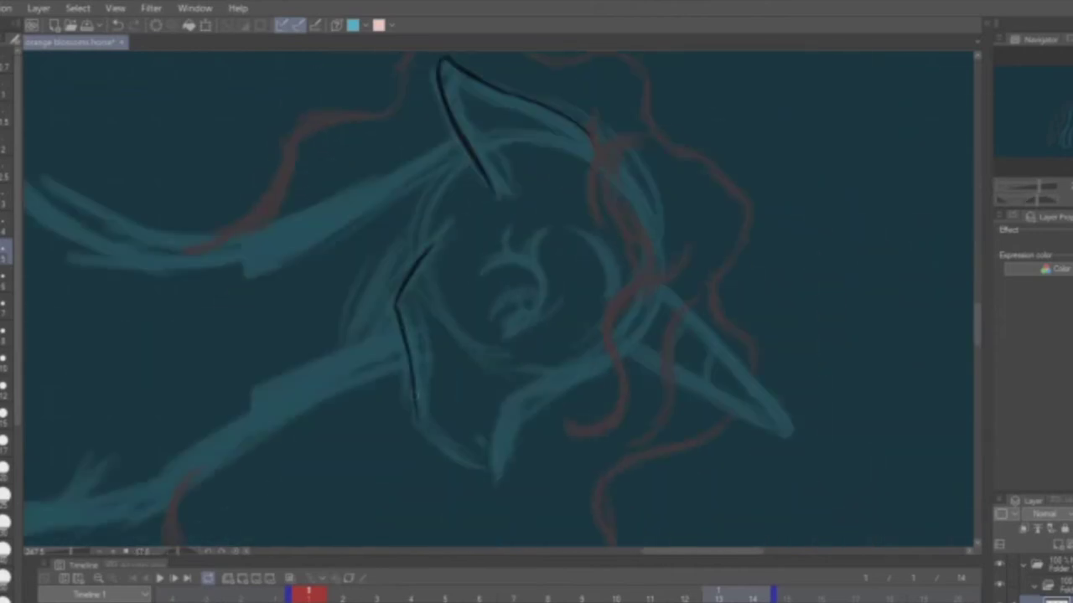
mouse_move(609, 361)
mouse_down()
mouse_move(520, 411)
mouse_move(510, 461)
mouse_up()
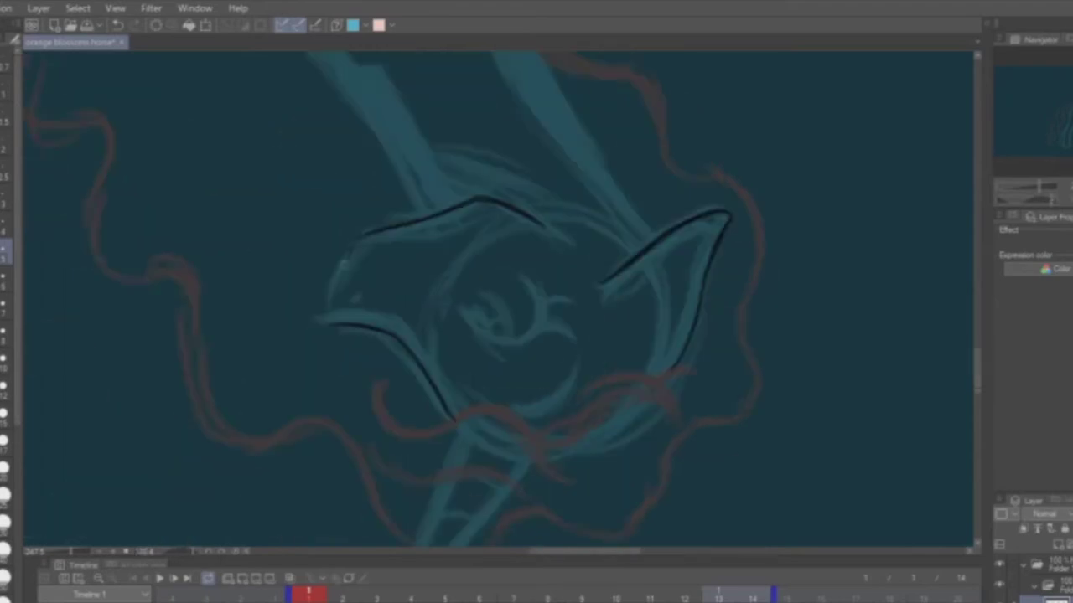
drag(356, 241, 320, 314)
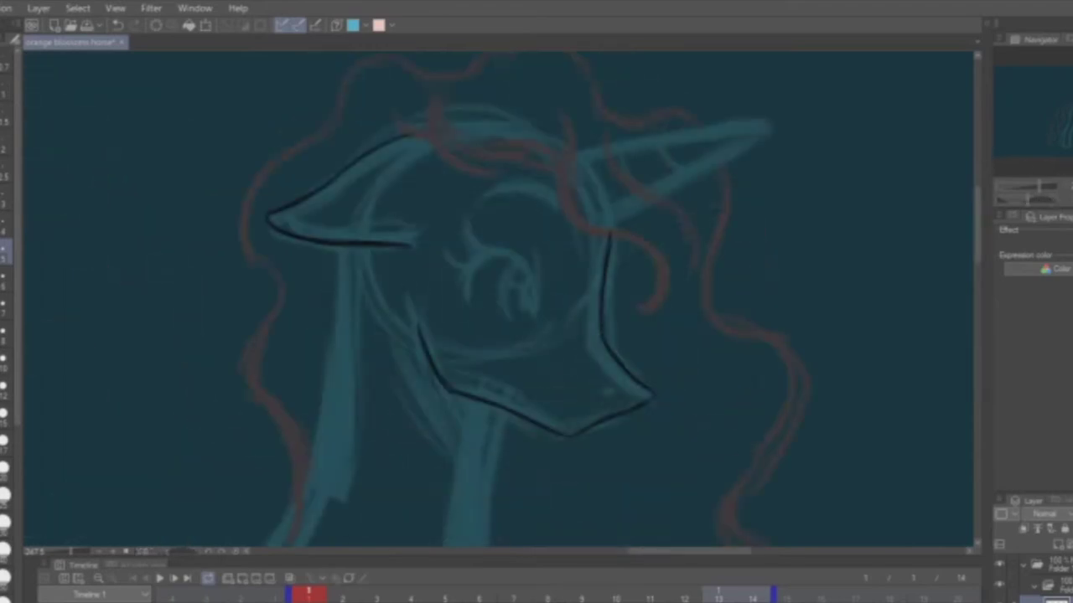
drag(603, 256, 598, 294)
- Ink the eye's curved upper lid and rim and add thick pointed lashes at its outer corner
drag(470, 260, 482, 293)
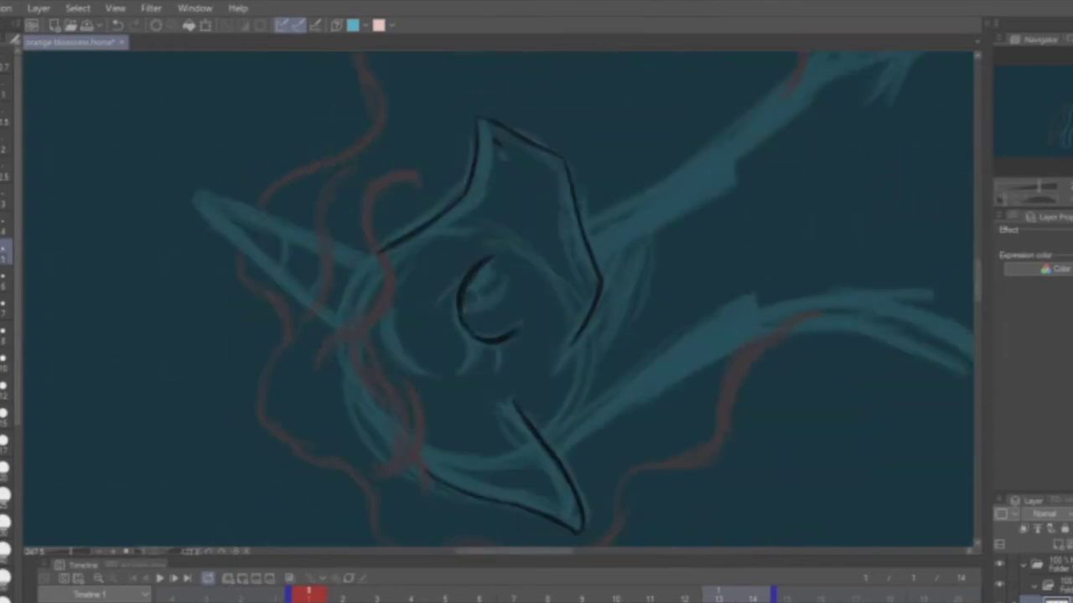
key(minus)
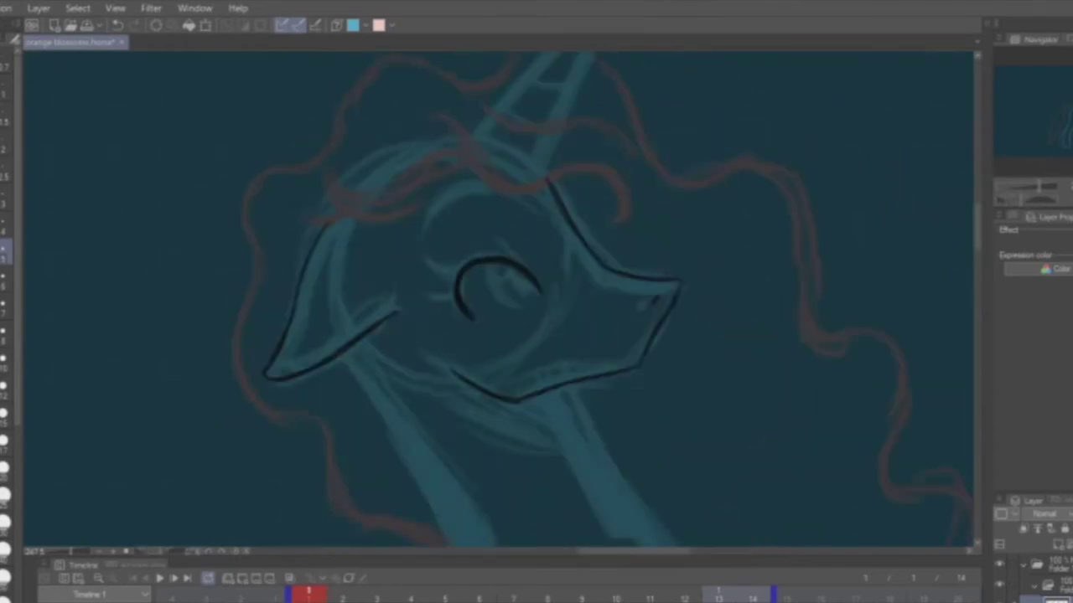
drag(475, 261, 459, 300)
key(minus)
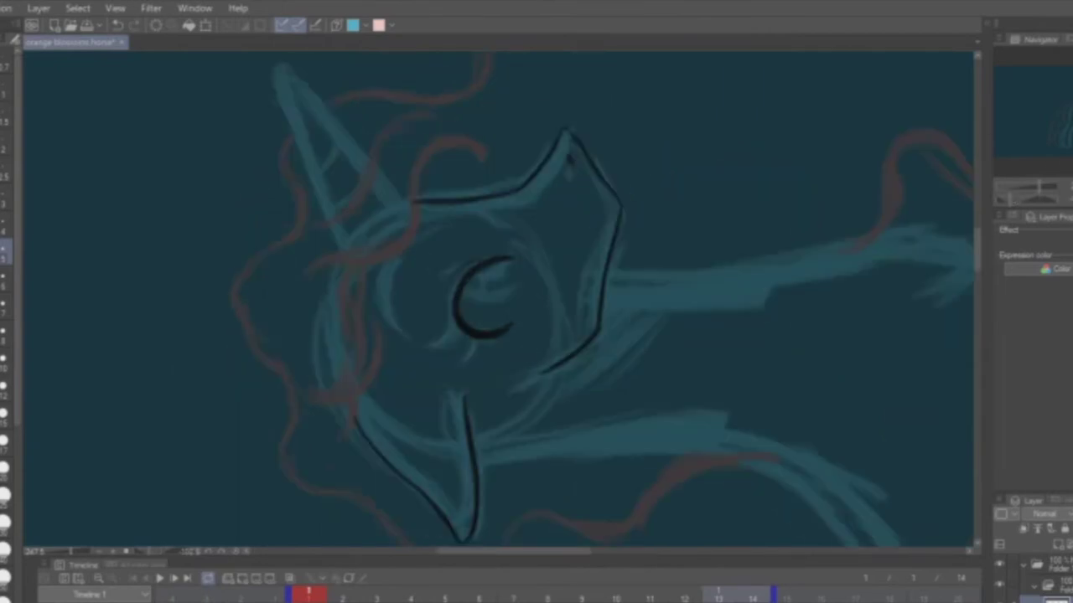
key(minus)
key(minus)
mouse_move(526, 230)
mouse_down()
mouse_move(540, 270)
mouse_move(525, 252)
mouse_up()
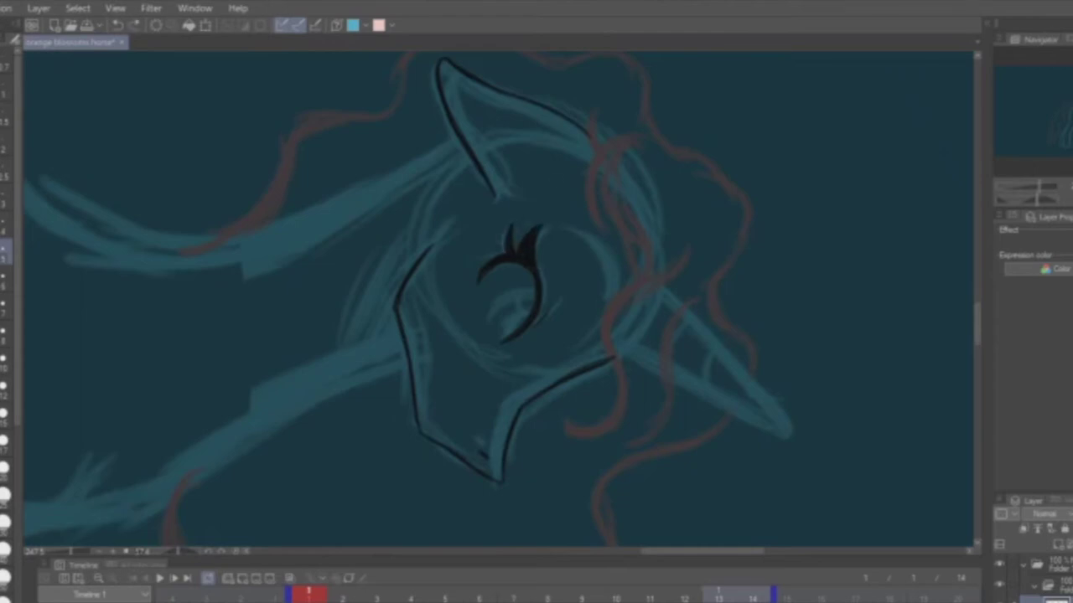
- Draw the iris, highlight and dark pupil inside the eye and add small lower lashes
key(asciicircum)
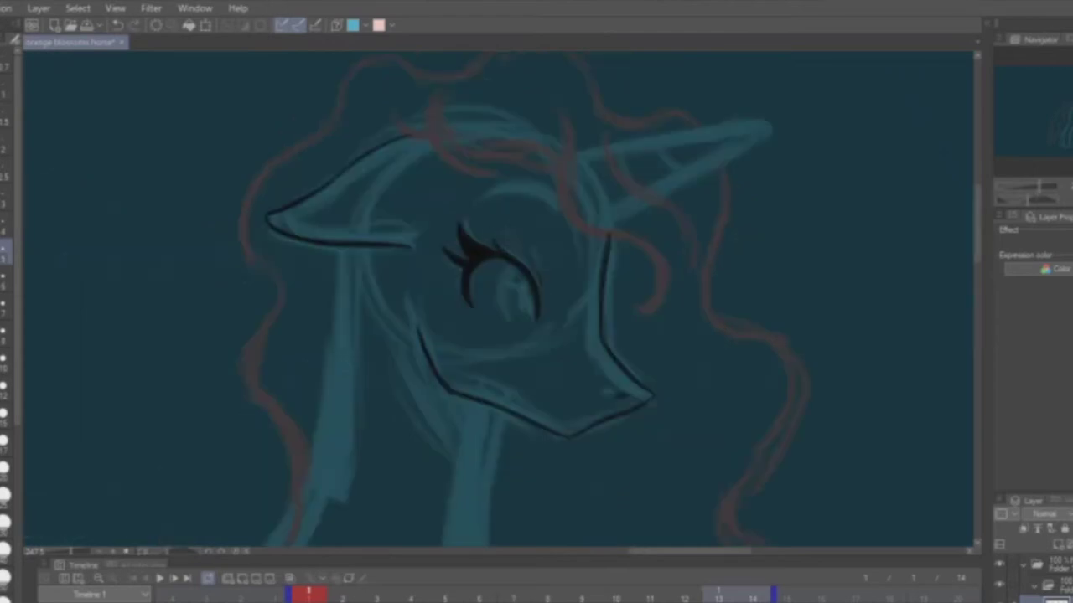
mouse_move(520, 260)
mouse_down()
mouse_move(508, 315)
mouse_move(469, 317)
mouse_move(507, 290)
mouse_up()
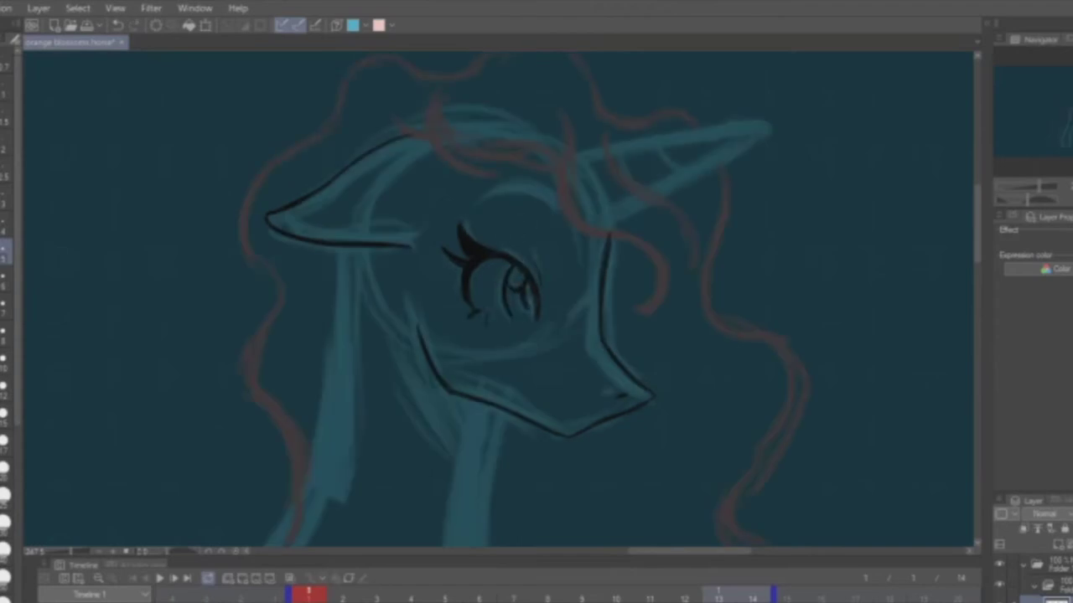
key(h)
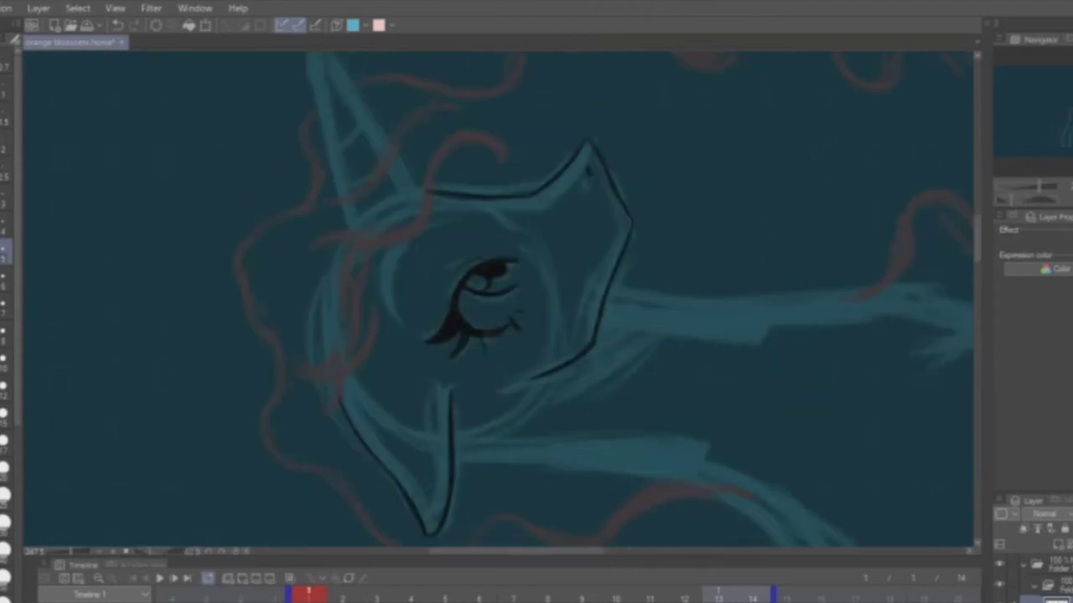
key(h)
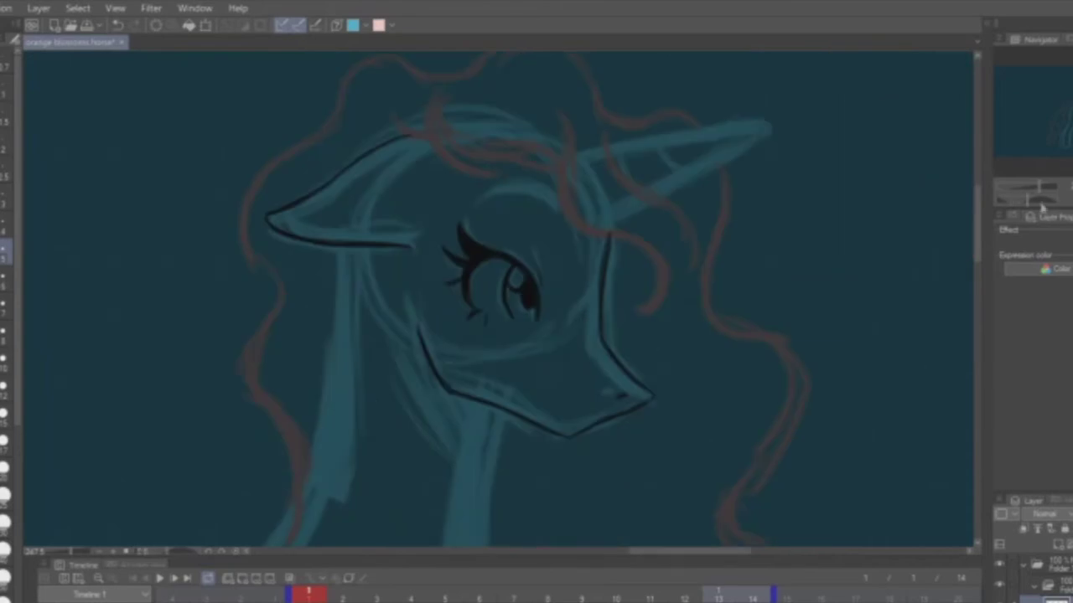
- Ink a tapered curved eyebrow above the eye, following the rough sketch
key(h)
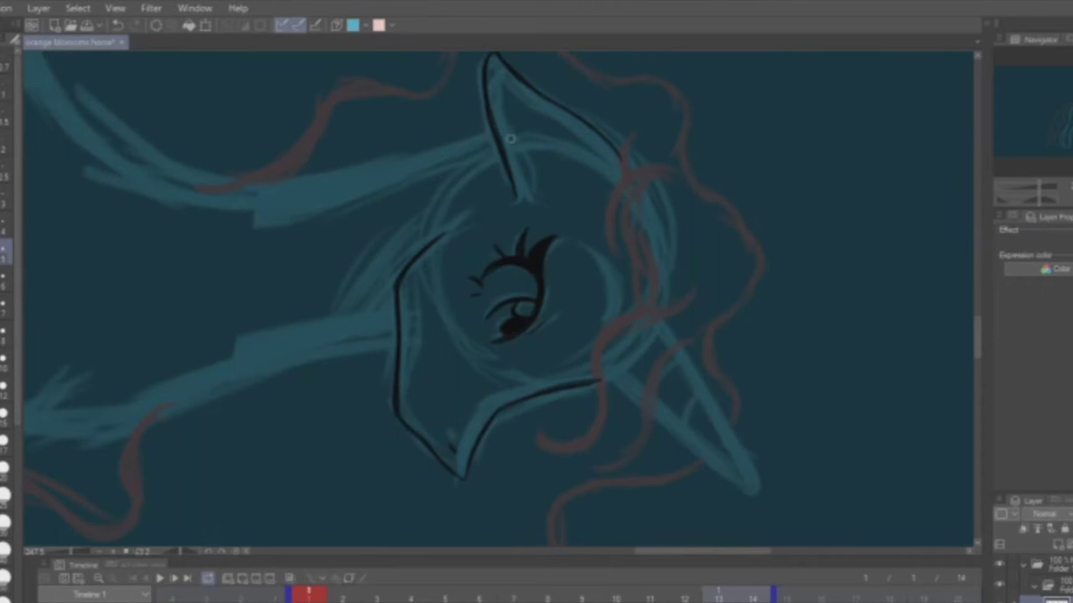
key(h)
key(h)
drag(409, 250, 400, 310)
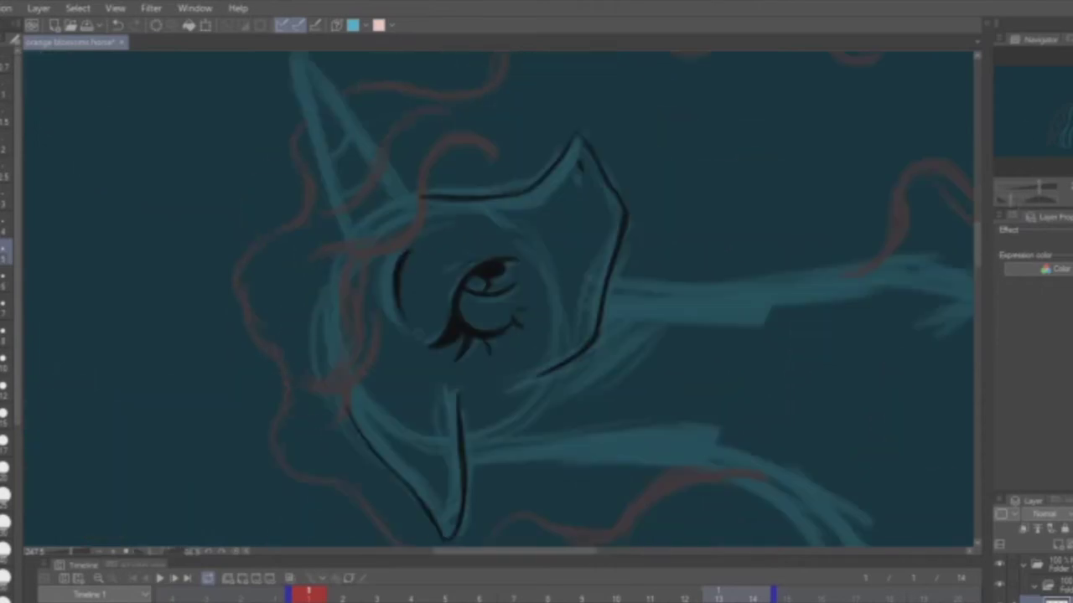
key(h)
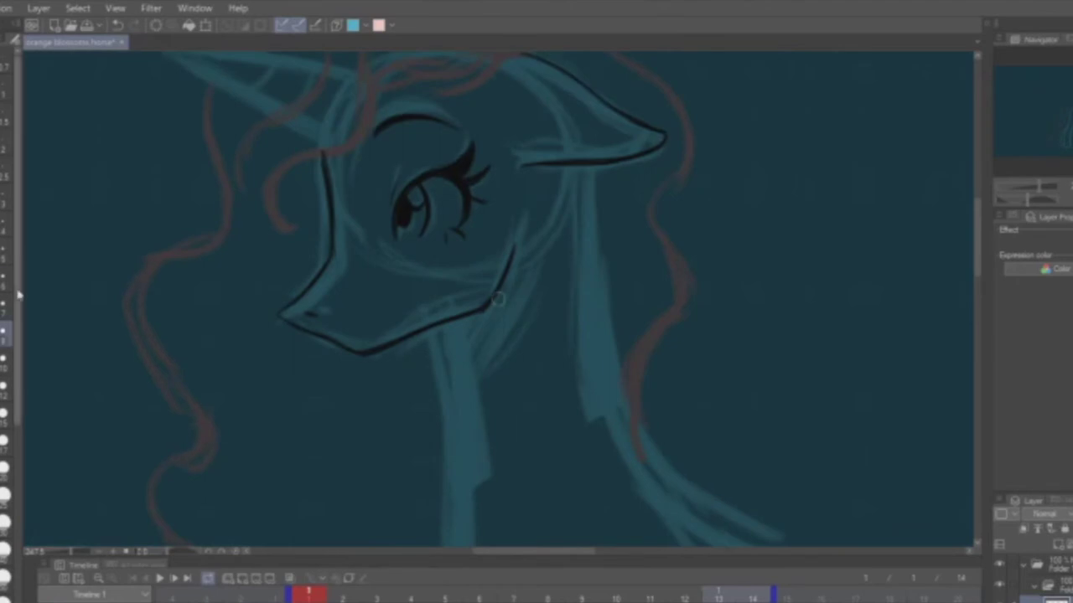
- Ink the back and front contours of the neck, ending the front line in a small fur tip
mouse_move(450, 323)
mouse_down()
mouse_move(321, 255)
mouse_move(323, 440)
mouse_up()
key(ctrl+z)
drag(321, 251, 323, 413)
mouse_move(452, 100)
mouse_down()
mouse_move(471, 359)
mouse_move(453, 243)
mouse_up()
mouse_move(305, 405)
mouse_down()
mouse_move(300, 356)
mouse_move(305, 435)
mouse_up()
key(ctrl+z)
key(ctrl+z)
mouse_move(586, 212)
mouse_down()
mouse_move(517, 286)
mouse_move(481, 374)
mouse_up()
mouse_move(679, 393)
mouse_down()
mouse_move(621, 459)
mouse_move(630, 492)
mouse_up()
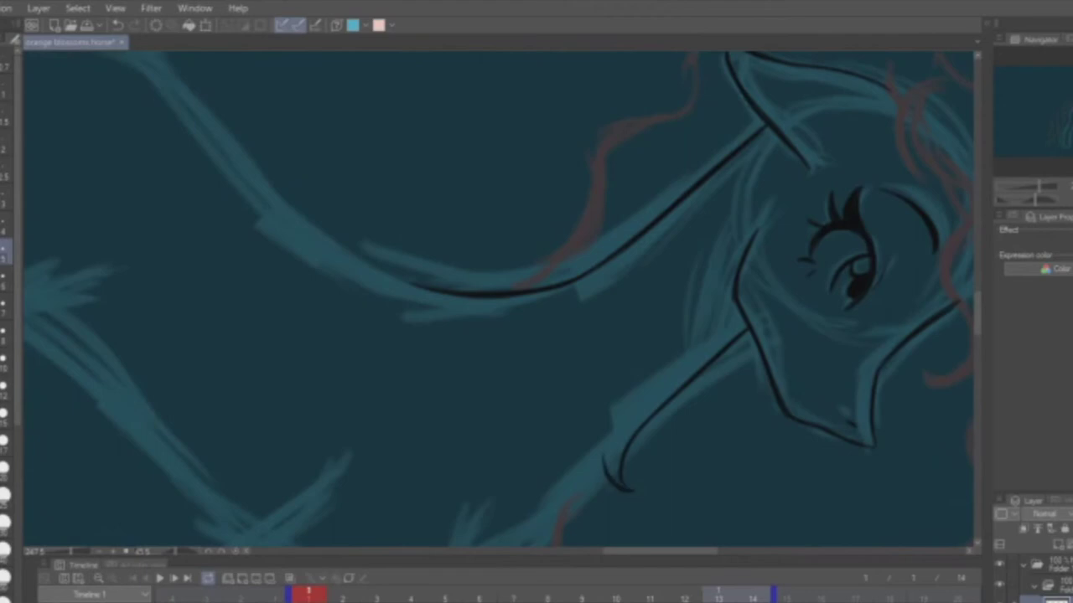
- Ink overlapping curved fur strands down the front of the chest below the neck tuft
drag(560, 289, 574, 340)
drag(423, 297, 432, 411)
drag(424, 368, 459, 455)
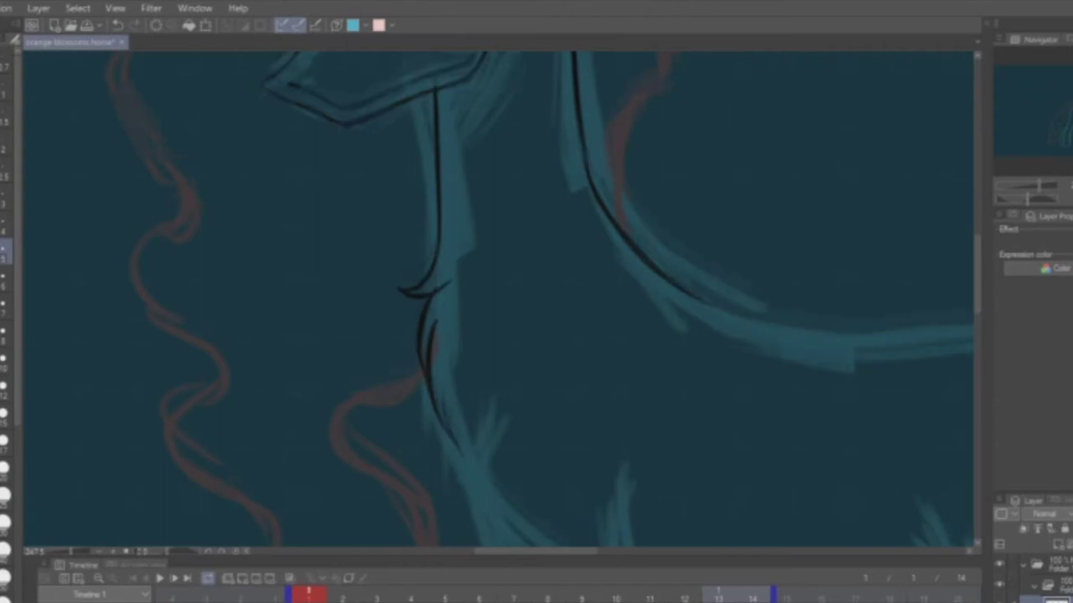
- Ink the long contour of the back down over the rump and the belly line between the legs
drag(341, 287, 310, 421)
drag(419, 390, 570, 159)
drag(476, 168, 459, 327)
drag(771, 124, 718, 235)
mouse_move(503, 293)
mouse_down()
mouse_move(586, 252)
mouse_move(637, 318)
mouse_up()
mouse_move(347, 155)
mouse_down()
mouse_move(234, 360)
mouse_move(237, 465)
mouse_up()
mouse_move(319, 188)
mouse_down()
mouse_move(277, 267)
mouse_move(276, 100)
mouse_move(206, 184)
mouse_move(180, 319)
mouse_up()
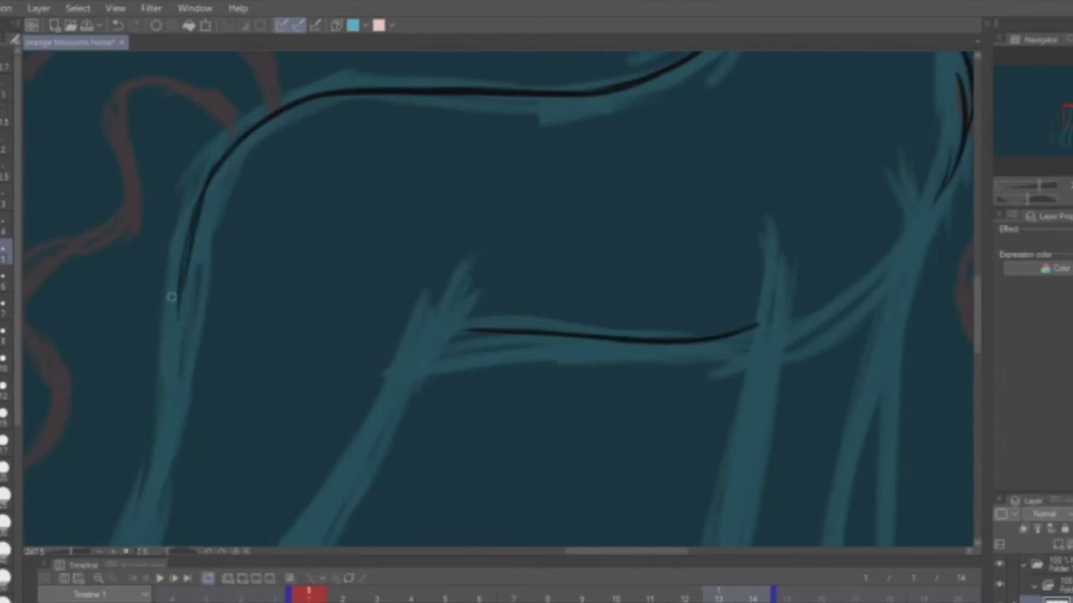
- Ink the branching fur strands at the lower chest and the short line running down into the foreleg
key(h)
drag(109, 158, 82, 217)
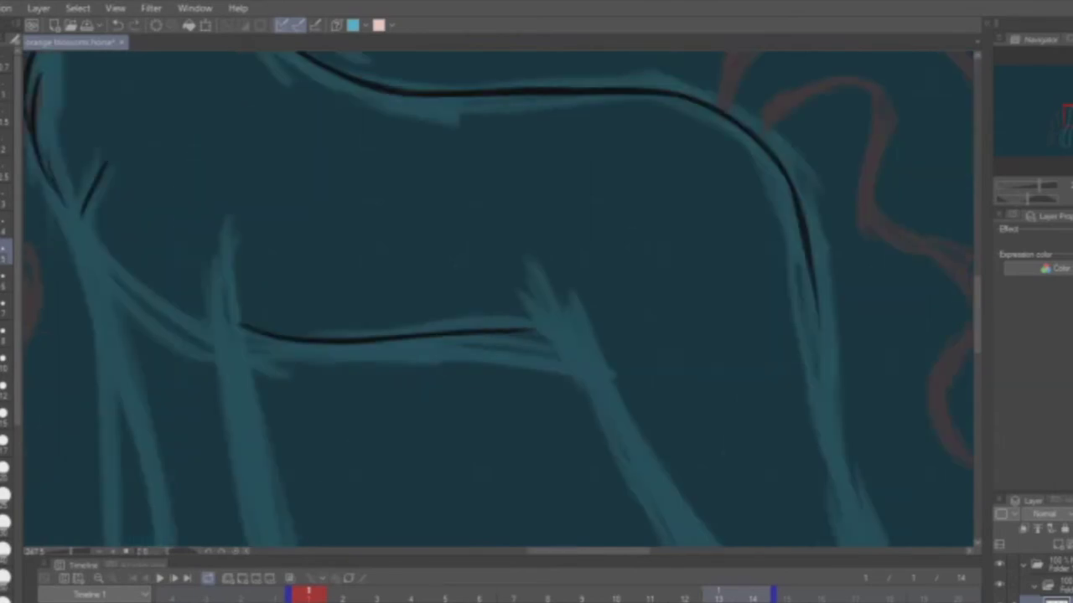
drag(107, 145, 97, 293)
drag(69, 142, 52, 201)
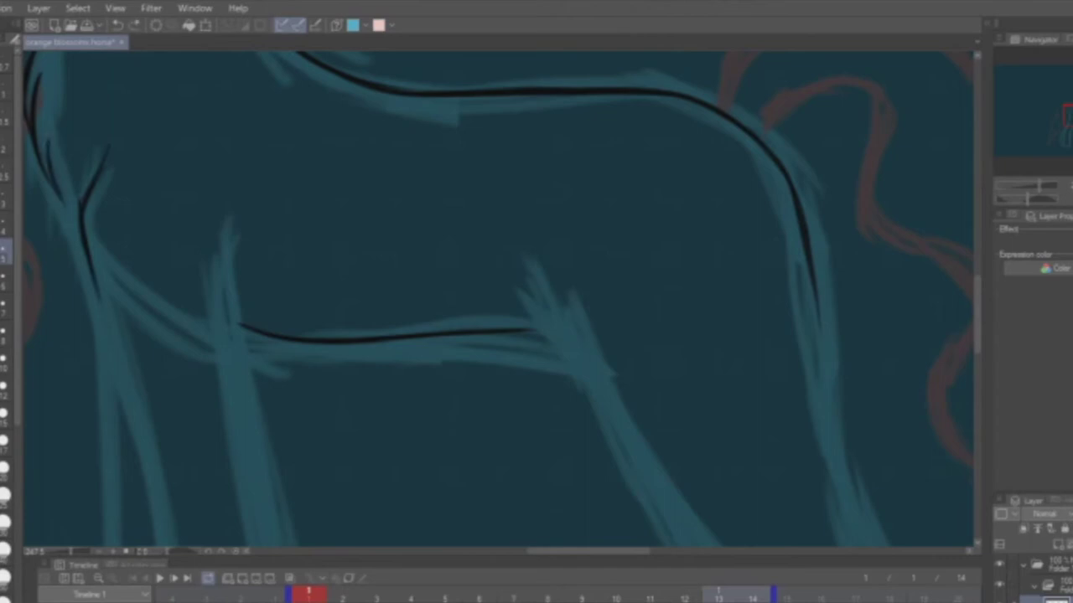
drag(1065, 117, 1066, 119)
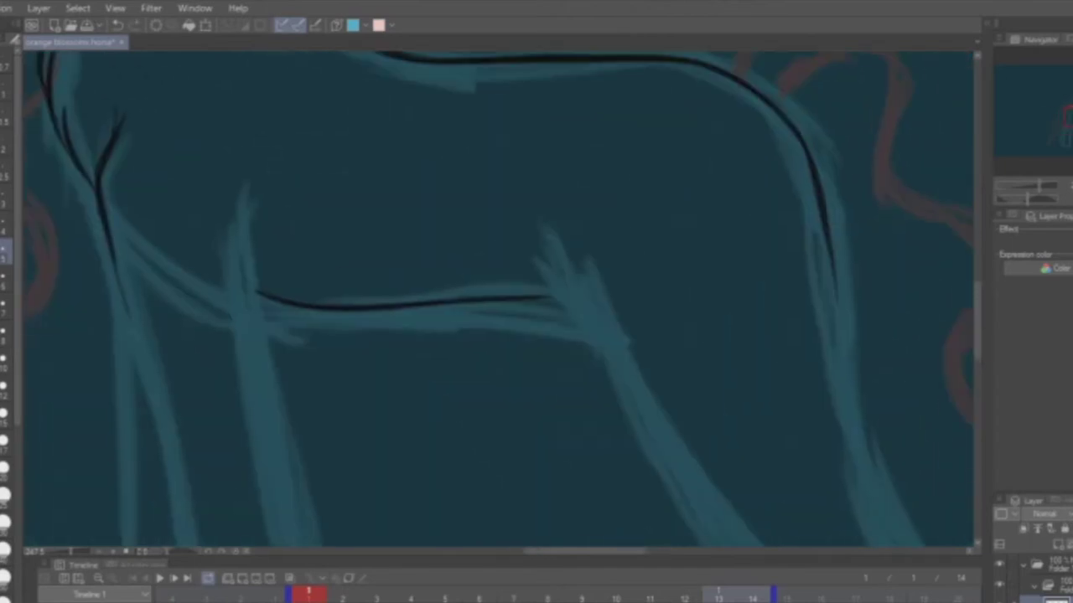
- Extend the chest line down into the front edge of the near foreleg and ink the top of its back edge
drag(151, 234, 117, 398)
drag(240, 215, 251, 349)
click(1046, 185)
drag(399, 72, 407, 112)
scroll(498, 297, down, 3)
scroll(498, 298, up, 3)
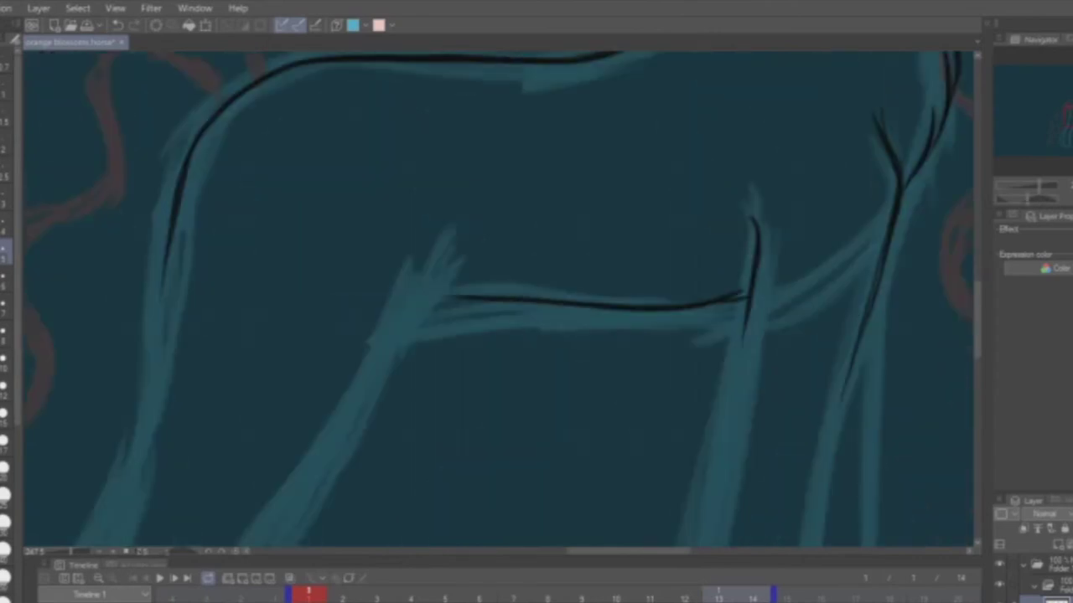
scroll(499, 297, down, 2)
scroll(499, 298, up, 2)
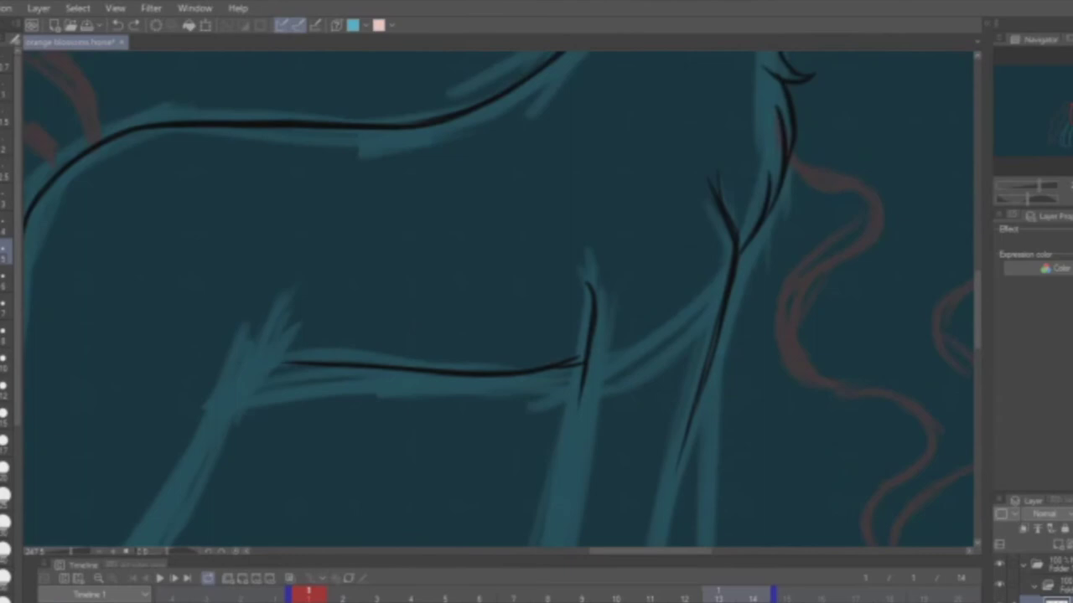
- Build up a thick black shadow under the jaw where the head meets the neck
key(bracketright)
key(bracketright)
key(bracketright)
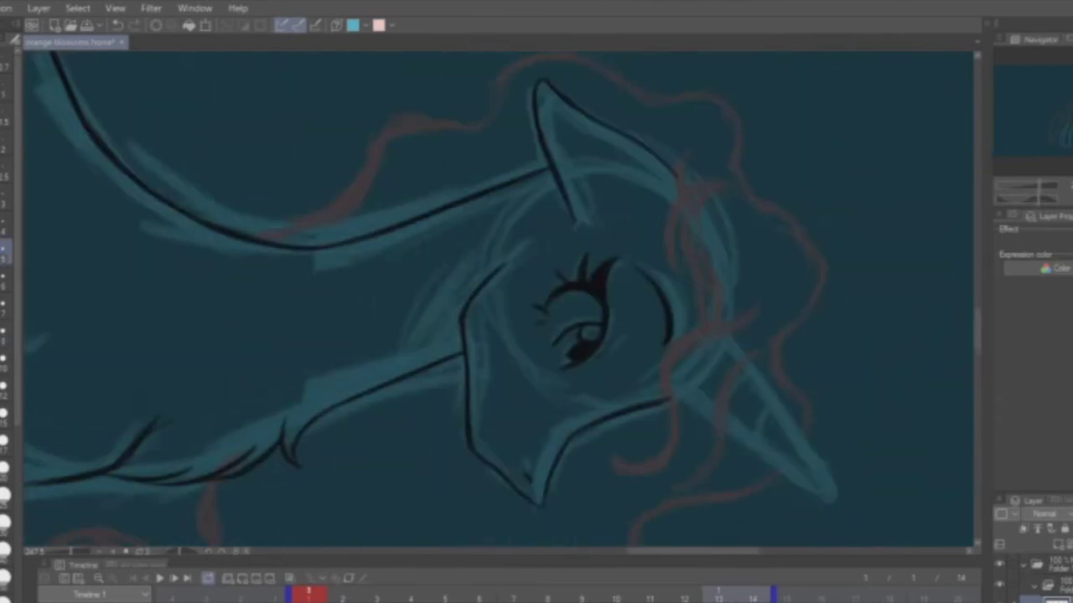
mouse_move(461, 354)
mouse_down()
mouse_move(457, 323)
mouse_move(504, 262)
mouse_up()
mouse_move(466, 299)
mouse_down()
mouse_move(447, 336)
mouse_move(459, 350)
mouse_up()
drag(466, 295, 431, 357)
drag(452, 292, 434, 352)
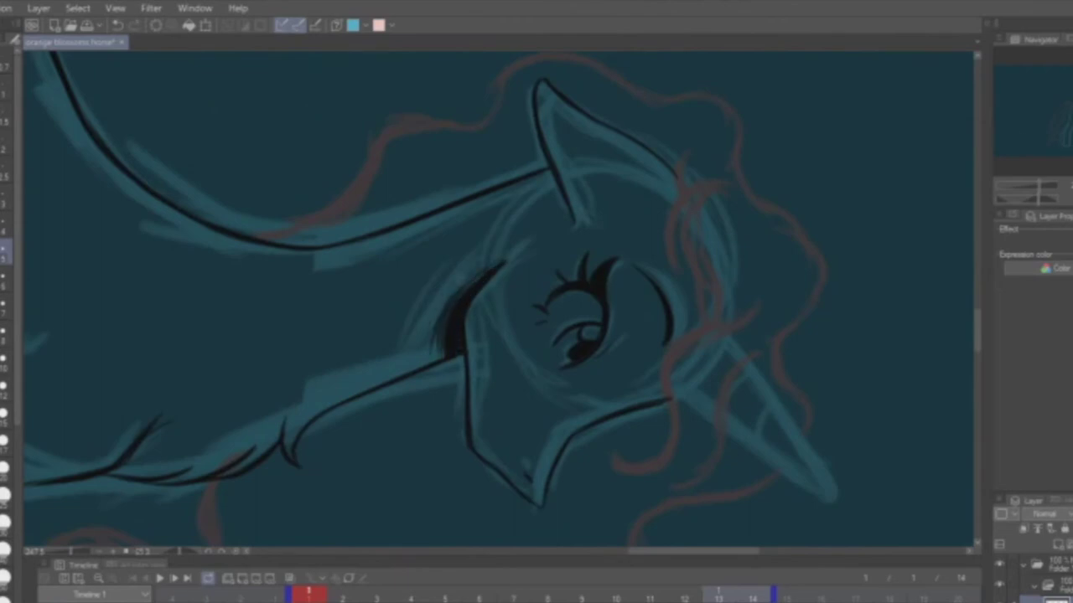
key(ctrl+@)
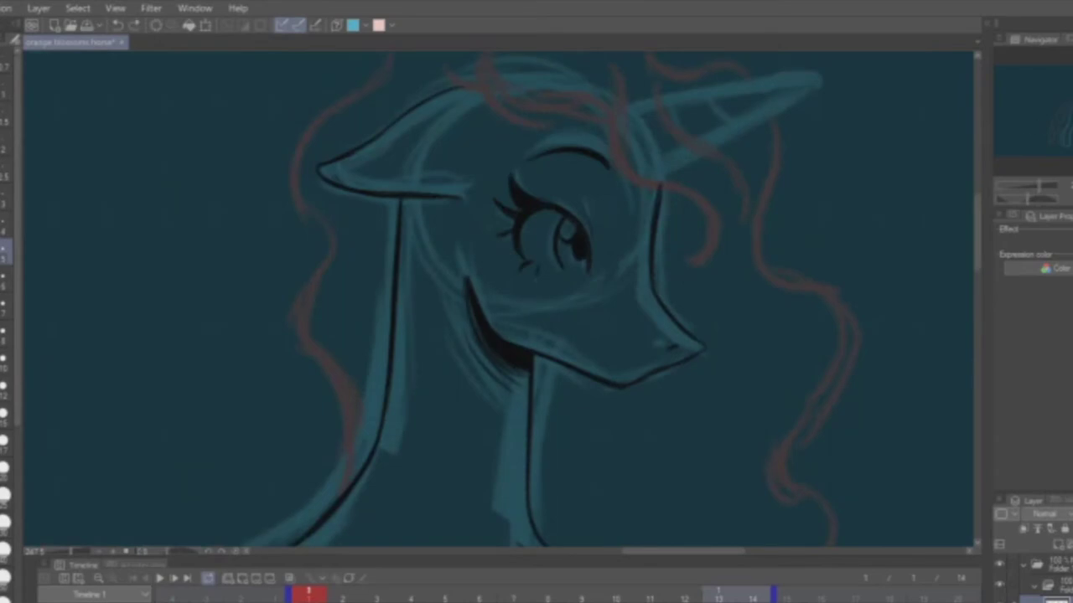
- Ink the long front and back edges of the near foreleg down to the hoof, redoing the overly thick first stroke
scroll(461, 310, up, 8)
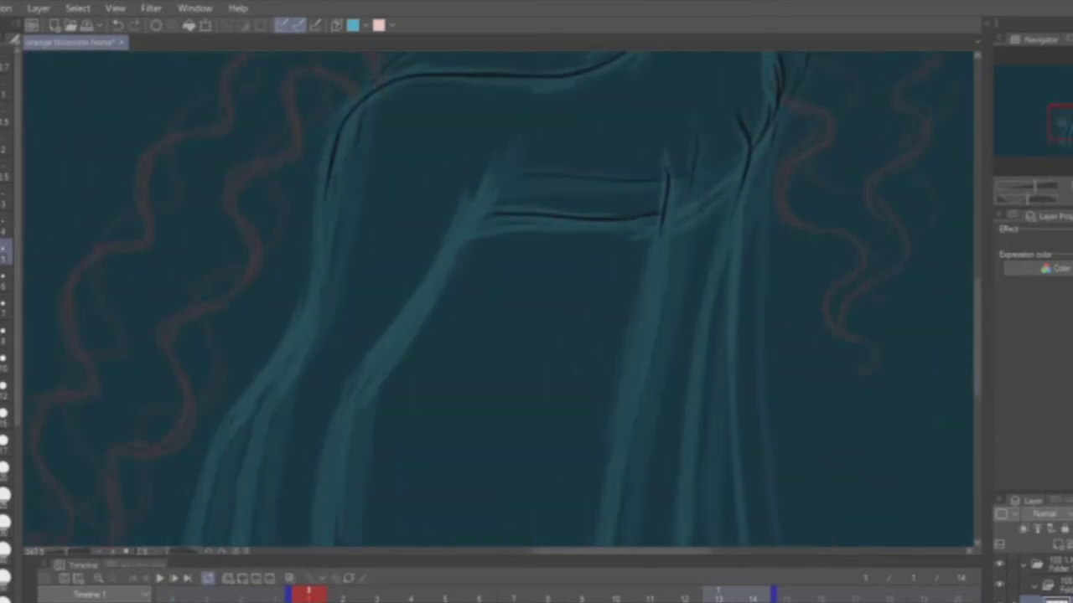
mouse_move(536, 335)
mouse_down()
mouse_move(356, 348)
mouse_move(321, 331)
mouse_up()
drag(573, 88, 505, 501)
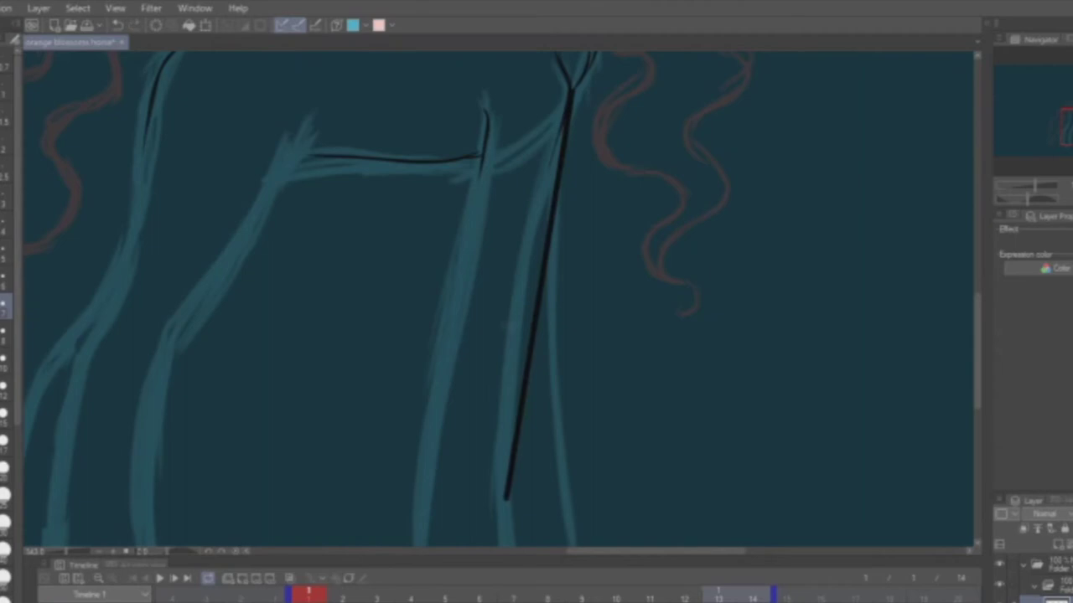
key(ctrl+z)
drag(566, 75, 507, 528)
drag(503, 335, 523, 281)
drag(507, 57, 436, 515)
drag(519, 428, 528, 507)
key(h)
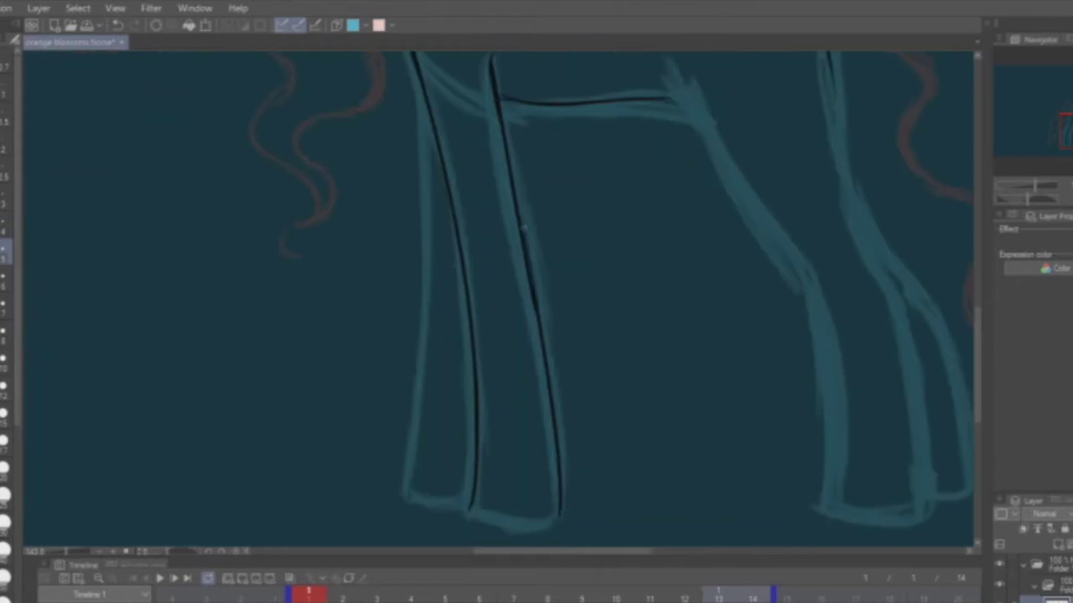
- Ink the far foreleg's front edge and the bottom edge of the near foreleg's hoof
scroll(956, 185, down, 3)
key(minus)
key(minus)
key(minus)
key(minus)
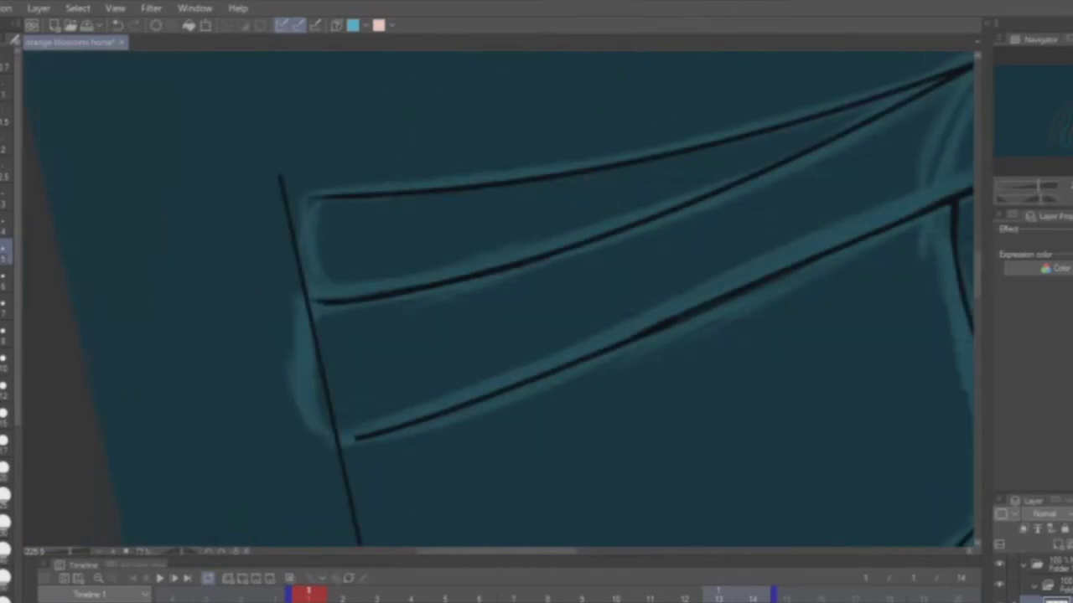
key(minus)
drag(312, 233, 293, 325)
drag(342, 188, 295, 265)
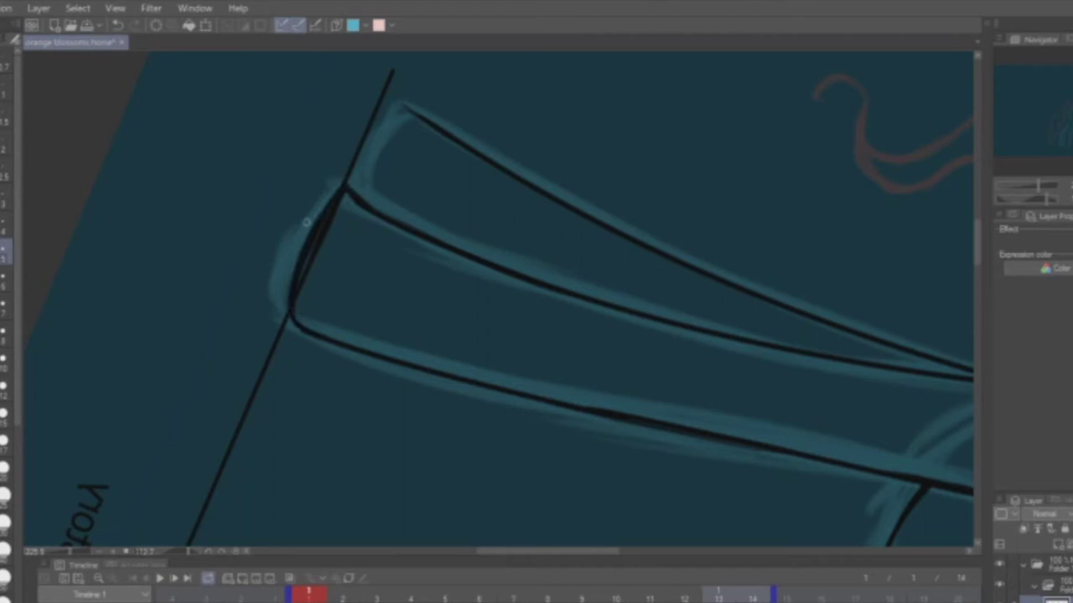
- Erase the straight line where it crosses the near hoof and re-ink the hoof's rounded front corner
key(e)
mouse_move(339, 196)
mouse_down()
mouse_move(295, 329)
mouse_move(315, 214)
mouse_up()
key(p)
key(e)
drag(352, 179, 336, 194)
key(p)
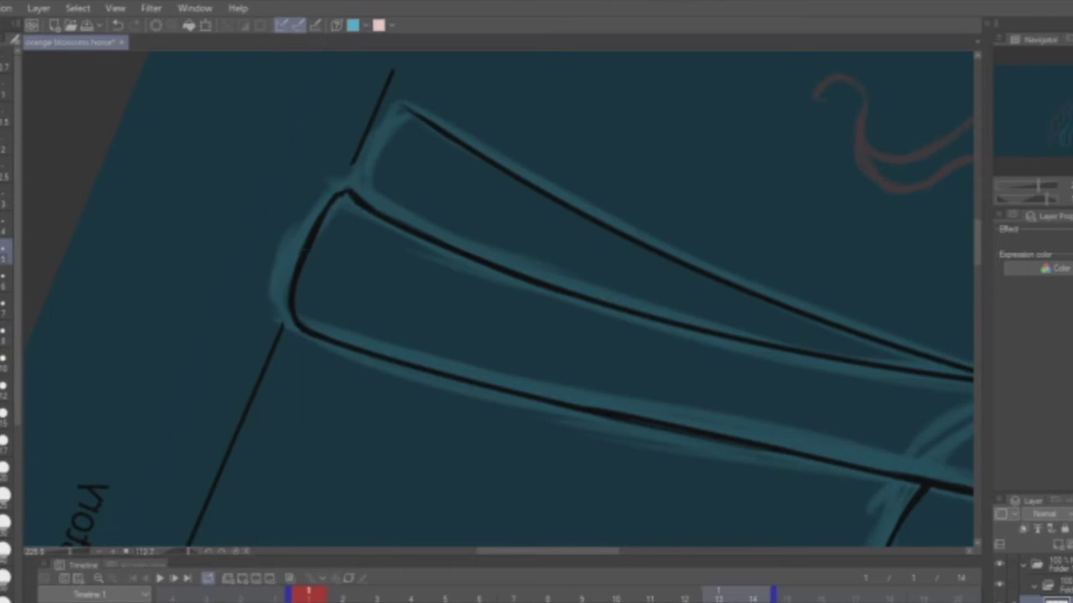
drag(359, 188, 325, 205)
- Thicken the line dividing the two forelegs above the near hoof and reinforce the hoof's bottom edge
key(minus)
key(minus)
key(minus)
key(minus)
key(minus)
drag(547, 116, 535, 178)
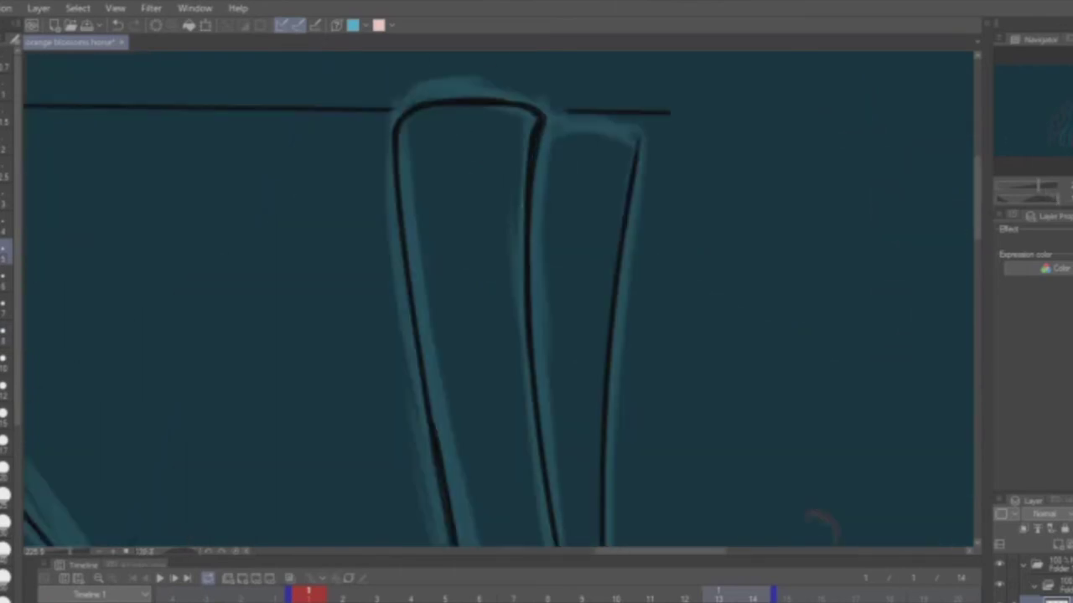
key(minus)
key(minus)
key(minus)
key(minus)
key(minus)
key(minus)
key(minus)
key(minus)
key(minus)
key(minus)
key(minus)
key(minus)
key(minus)
key(minus)
key(e)
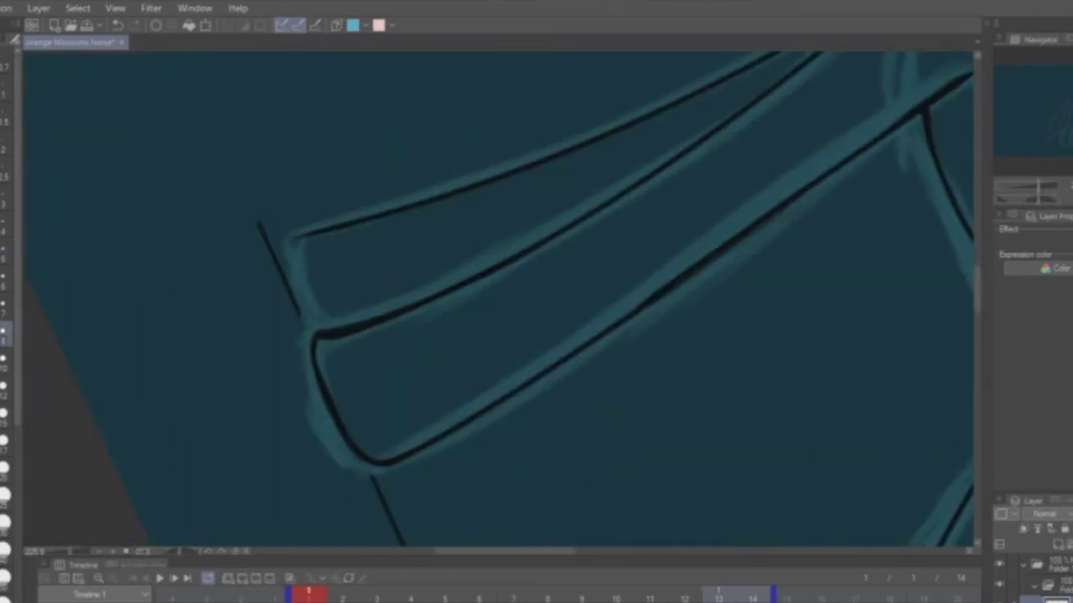
key(p)
mouse_move(325, 334)
mouse_down()
mouse_move(319, 374)
mouse_move(347, 439)
mouse_up()
- Erase the straight line segment beside the far foreleg and ink the bottom edge of its hoof
key(e)
drag(260, 225, 300, 317)
key(p)
drag(290, 238, 315, 331)
key(e)
key(p)
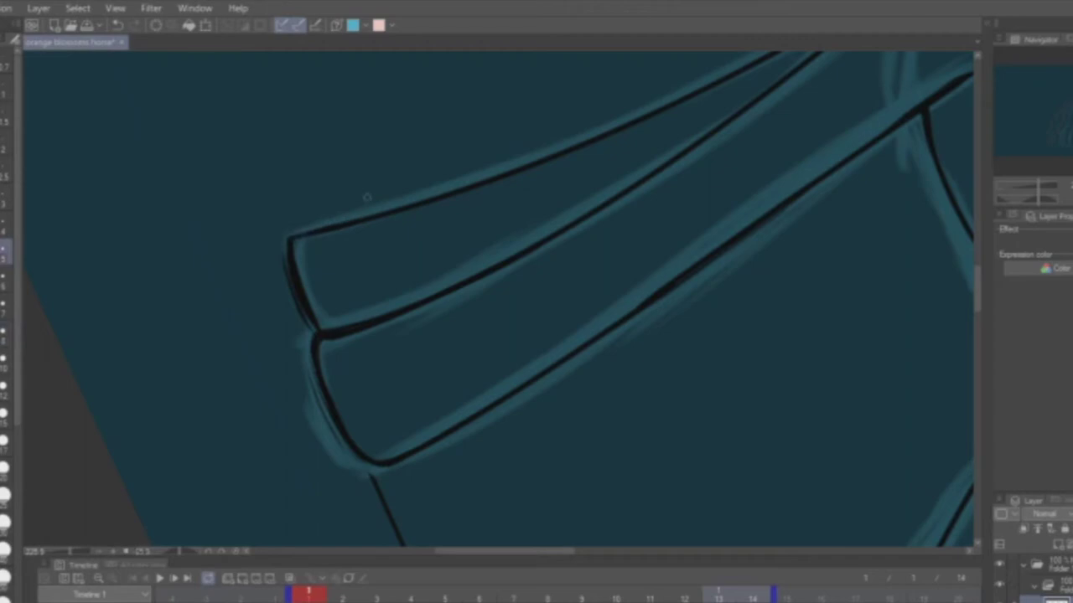
- Erase the straight line beside the near hind hoof and ink the far hind leg's back edge and hoof bottom
mouse_move(367, 197)
mouse_down()
mouse_move(503, 251)
mouse_move(587, 268)
mouse_up()
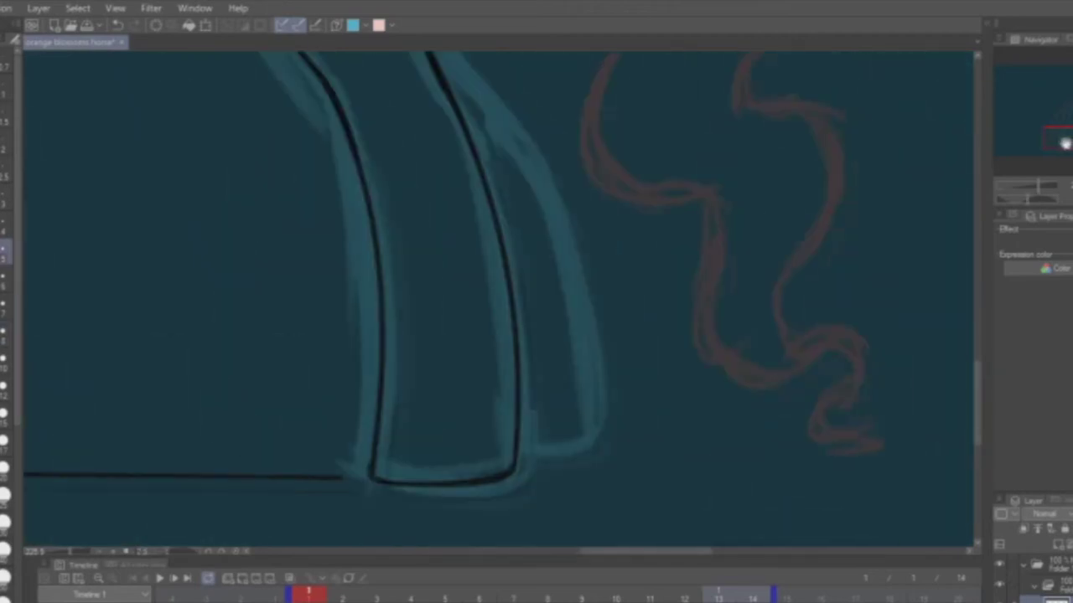
mouse_move(1058, 144)
mouse_down()
mouse_move(1067, 143)
mouse_move(1057, 142)
mouse_up()
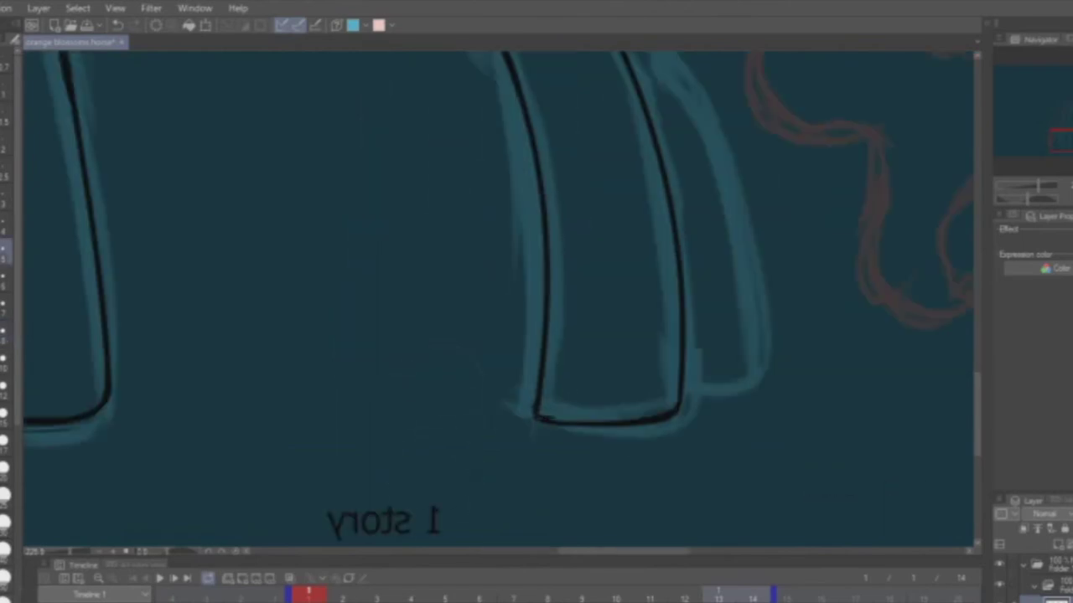
mouse_move(435, 265)
mouse_down()
mouse_move(381, 356)
mouse_move(303, 445)
mouse_up()
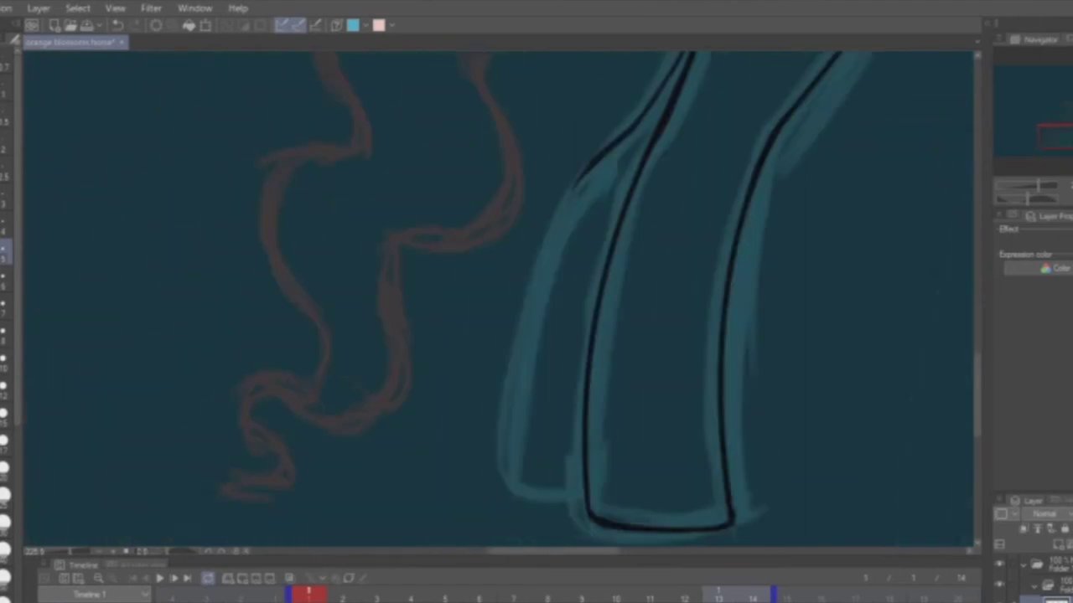
mouse_move(586, 164)
mouse_down()
mouse_move(543, 266)
mouse_move(507, 451)
mouse_up()
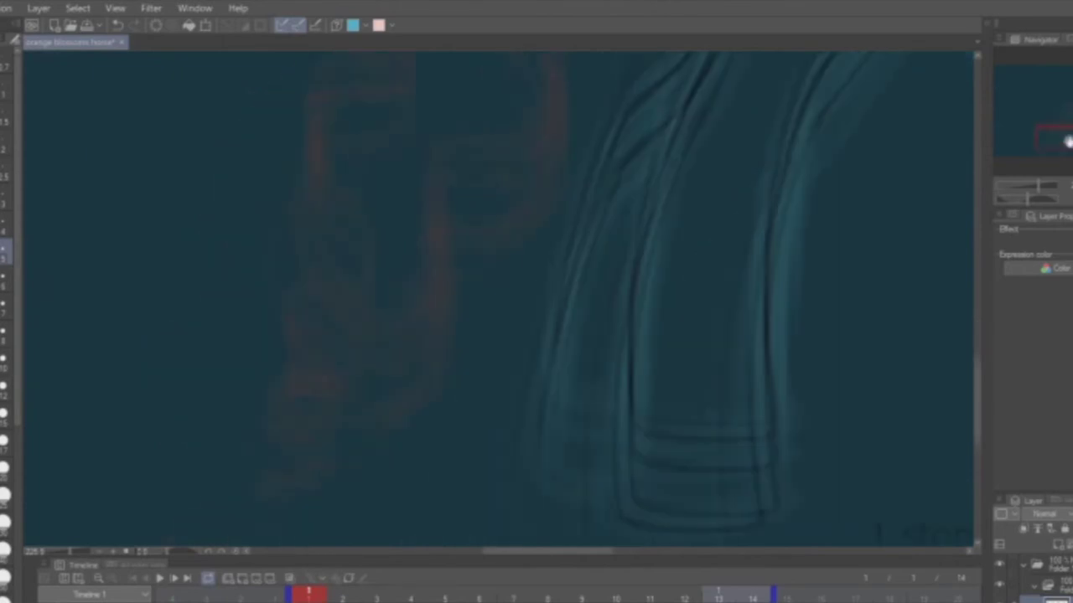
drag(359, 426, 366, 356)
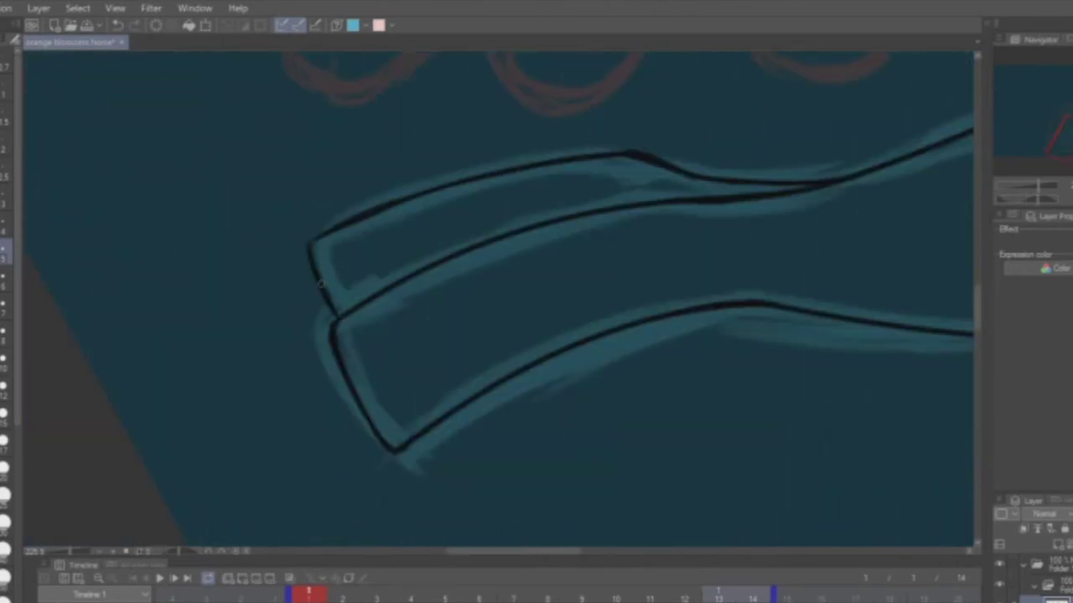
- Thin the heavy line at the far hind leg's hock with the eraser
key(bracketright)
key(bracketright)
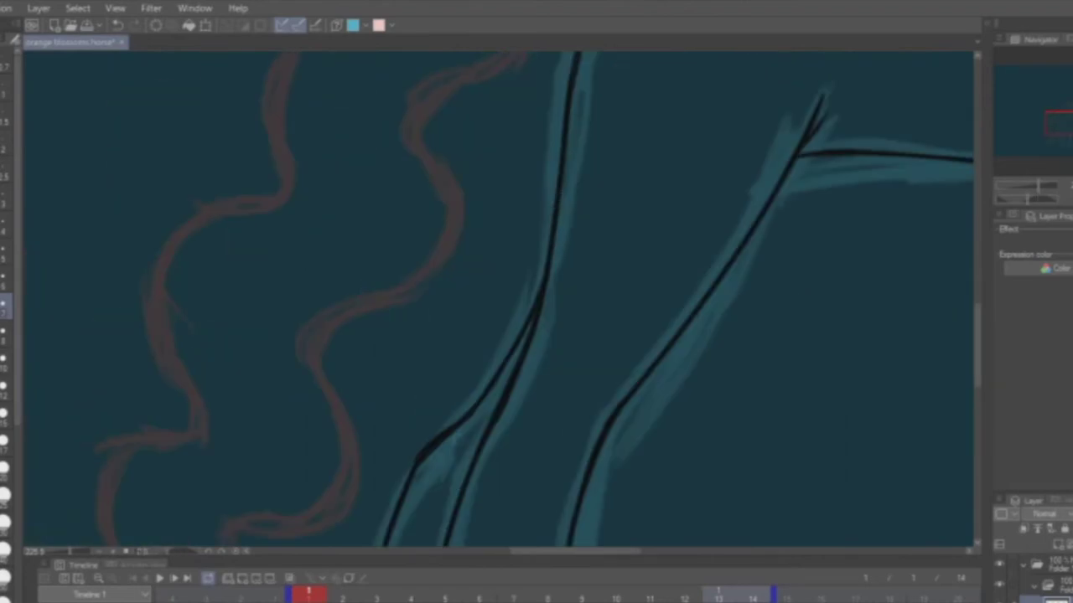
key(bracketleft)
key(bracketleft)
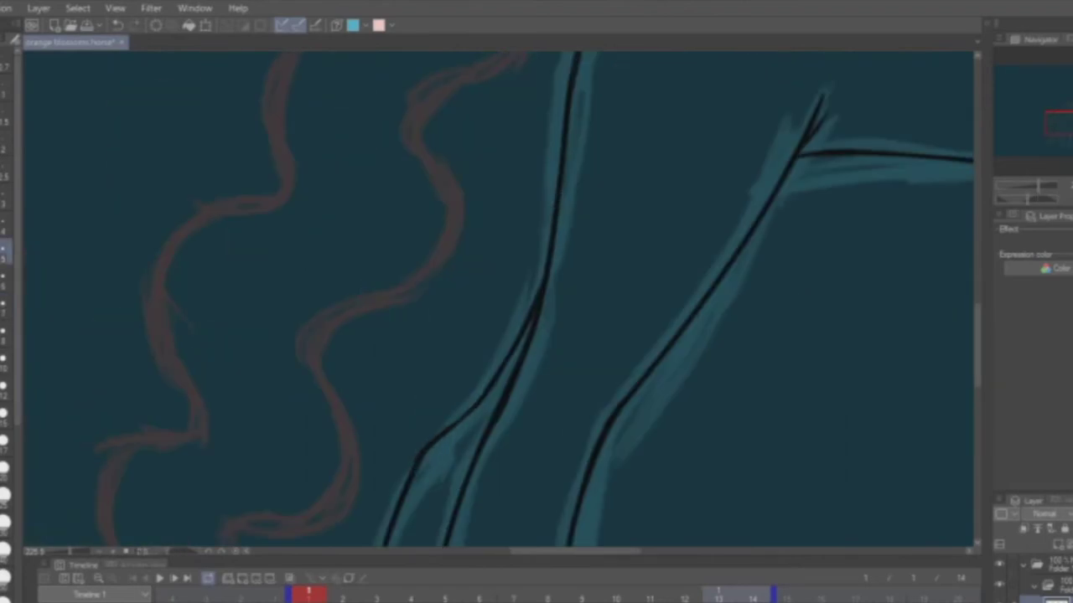
- Ink the horn's upper edge and add curved ridges across the horn
scroll(498, 300, down, 5)
mouse_move(159, 225)
mouse_down()
mouse_move(306, 321)
mouse_move(344, 258)
mouse_up()
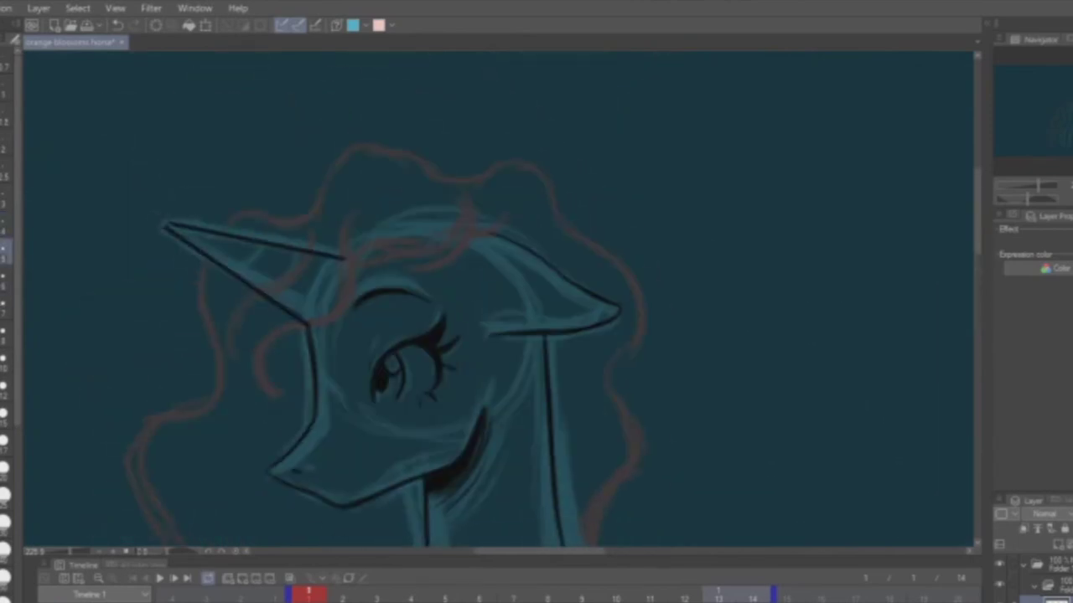
key(h)
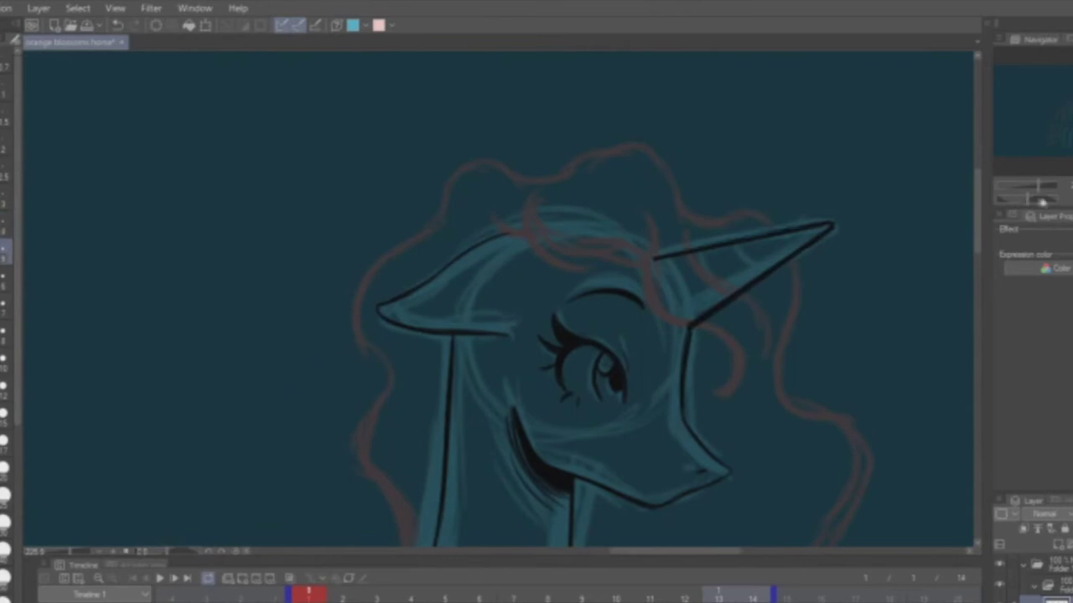
drag(578, 222, 559, 293)
drag(626, 252, 611, 303)
mouse_move(668, 277)
mouse_down()
mouse_move(664, 308)
mouse_move(706, 317)
mouse_up()
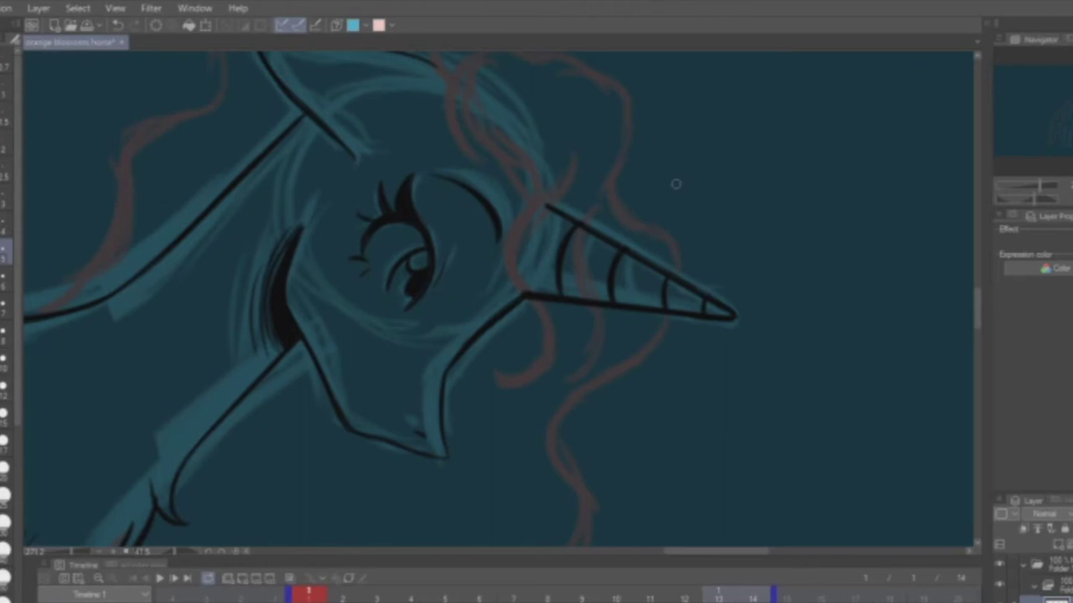
- Ink jagged fur tufts above the hooves of the forelegs and hind legs
key(^)
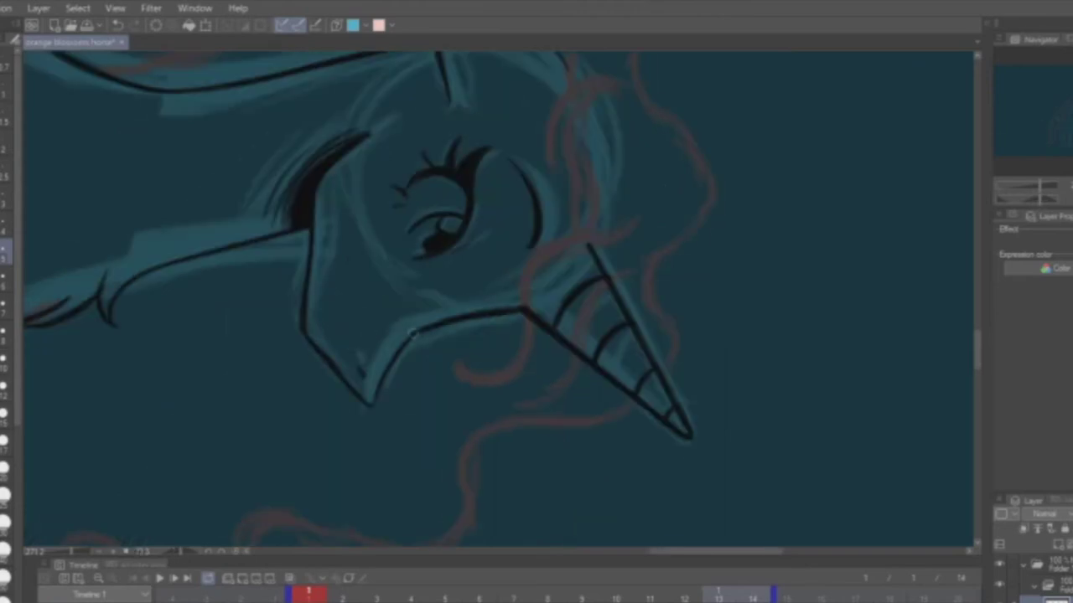
key(^)
key(^)
key(^)
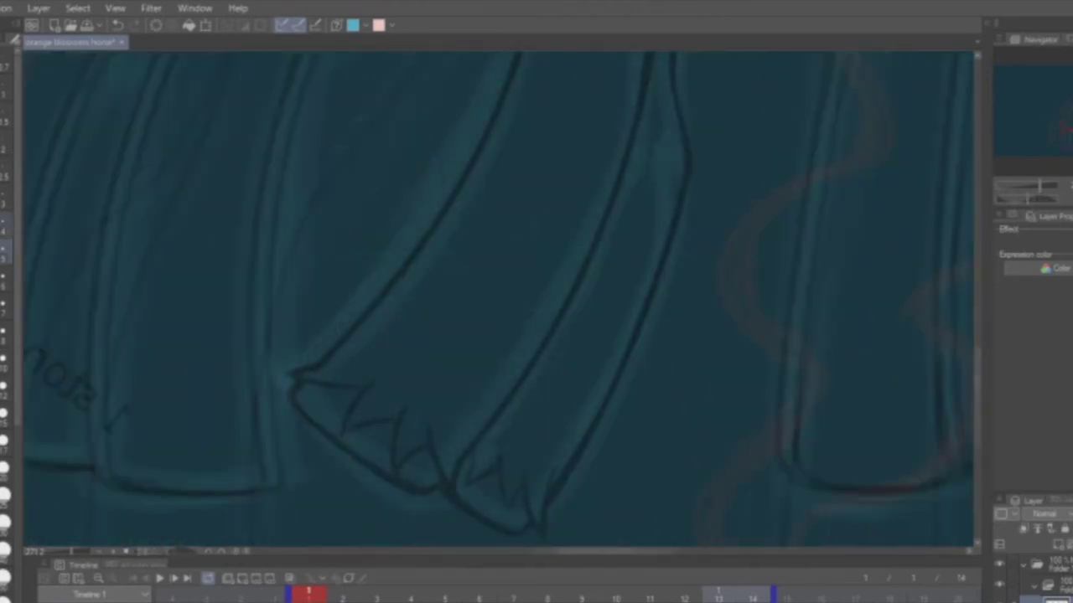
key(^)
key(^)
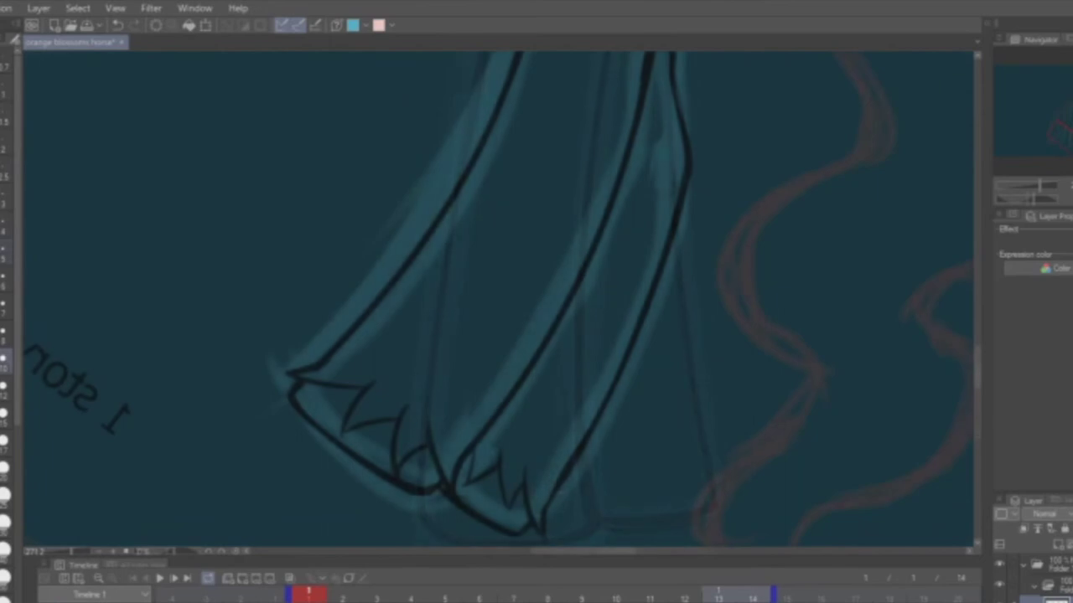
click(5, 221)
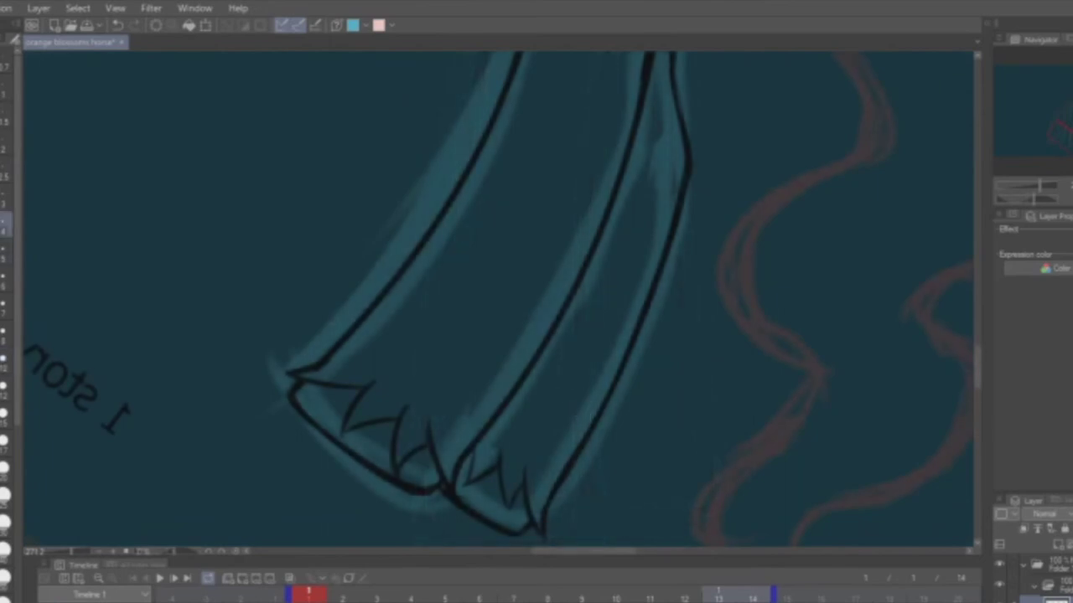
- Ink hatched shadows at the tops of the near foreleg and near hind leg where they meet the belly
drag(1058, 126, 1032, 172)
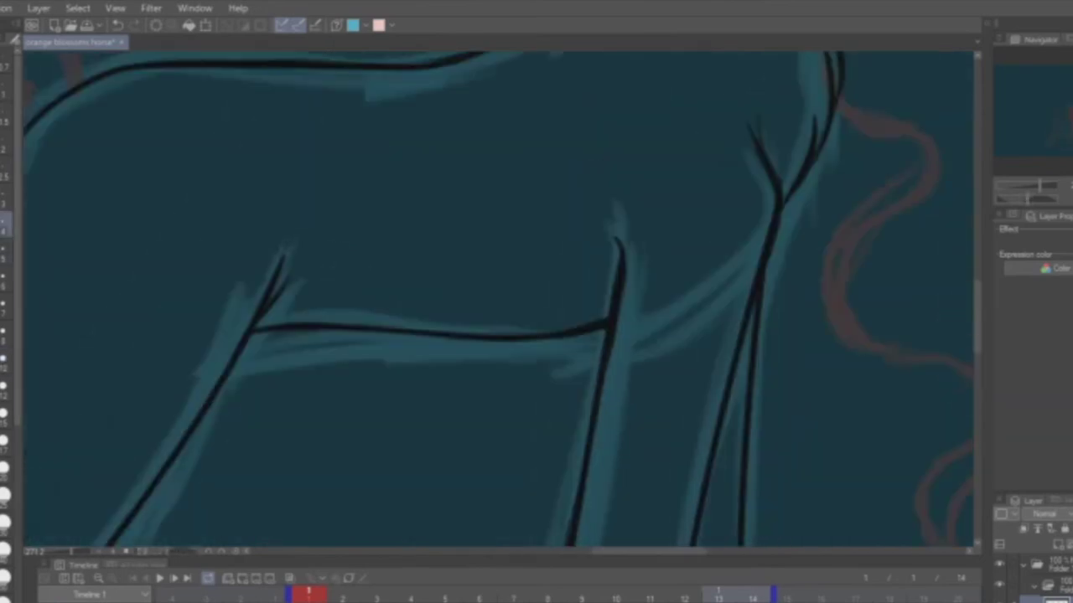
drag(618, 245, 599, 315)
drag(286, 248, 260, 327)
drag(291, 284, 270, 325)
drag(290, 246, 272, 323)
mouse_move(612, 286)
mouse_down()
mouse_move(600, 318)
mouse_move(590, 314)
mouse_up()
- Hide the rough sketch and examine the inked line art of the head, neck and back
scroll(746, 321, down, 2)
drag(1047, 189, 1039, 189)
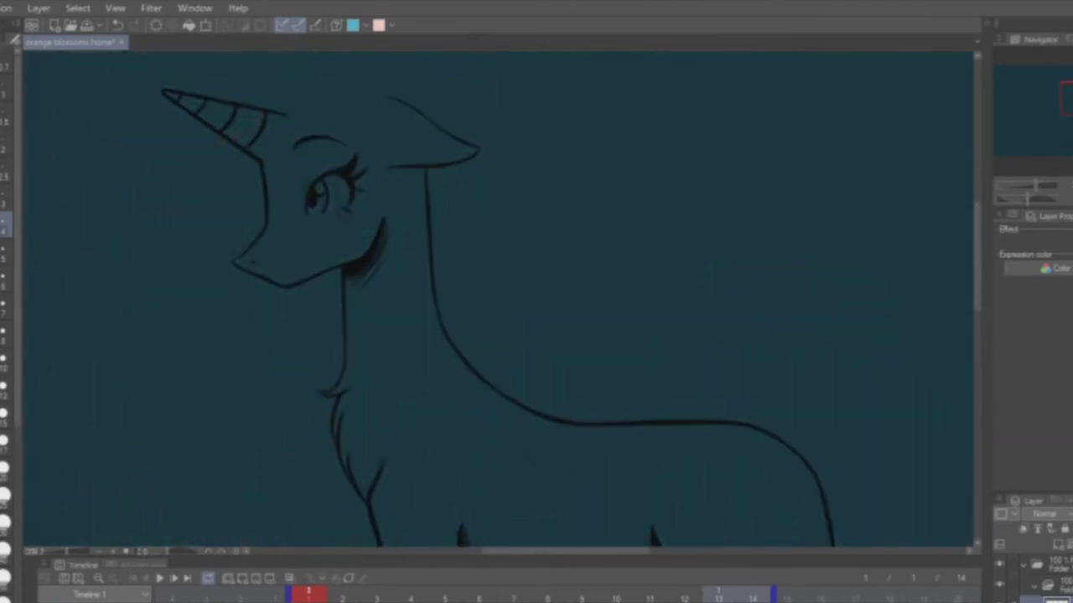
click(5, 361)
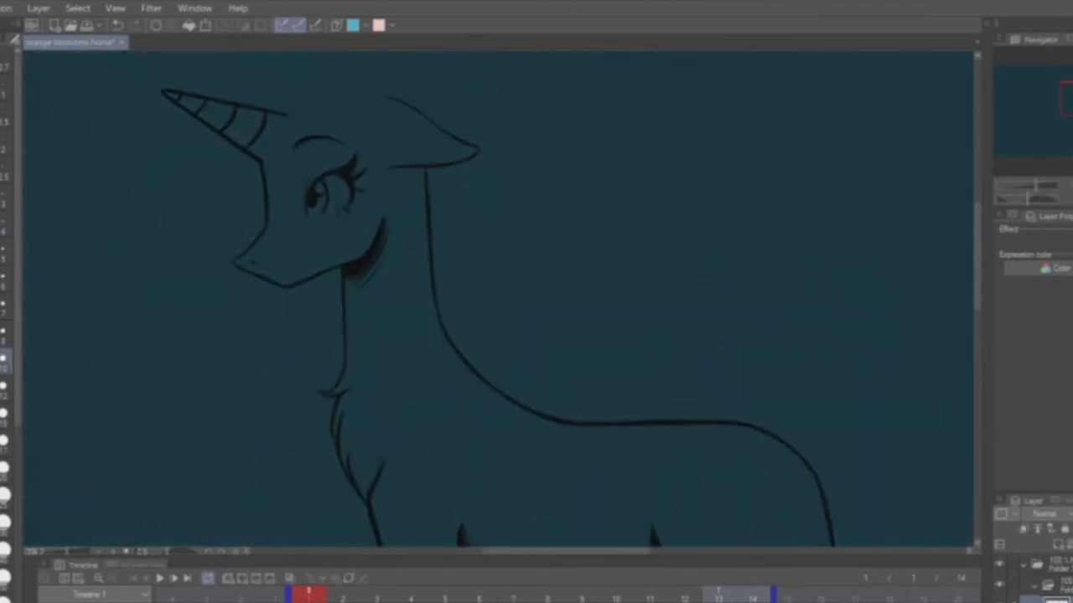
click(5, 222)
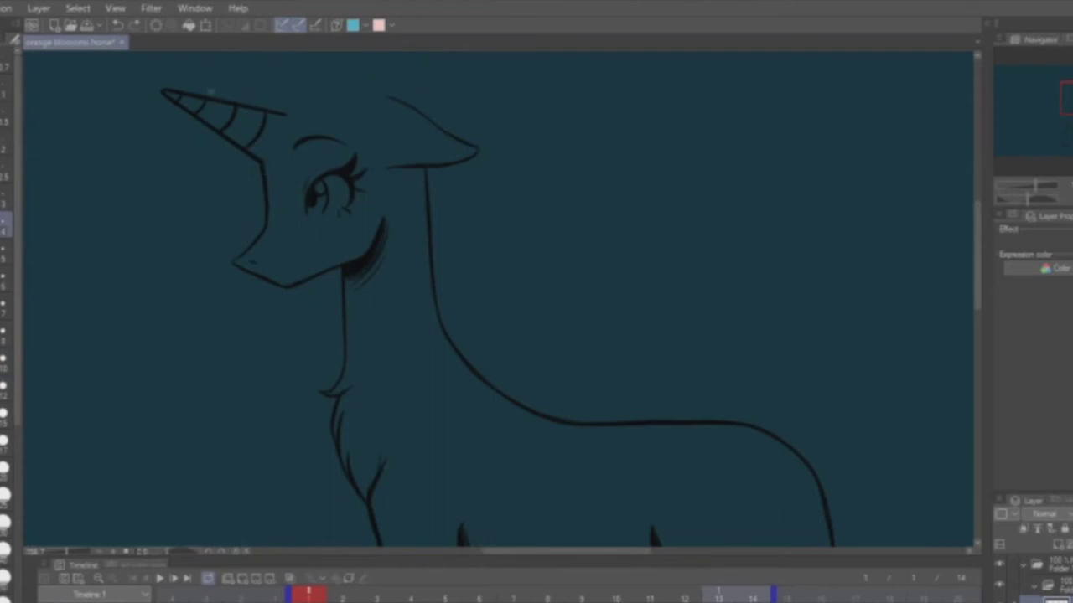
click(5, 361)
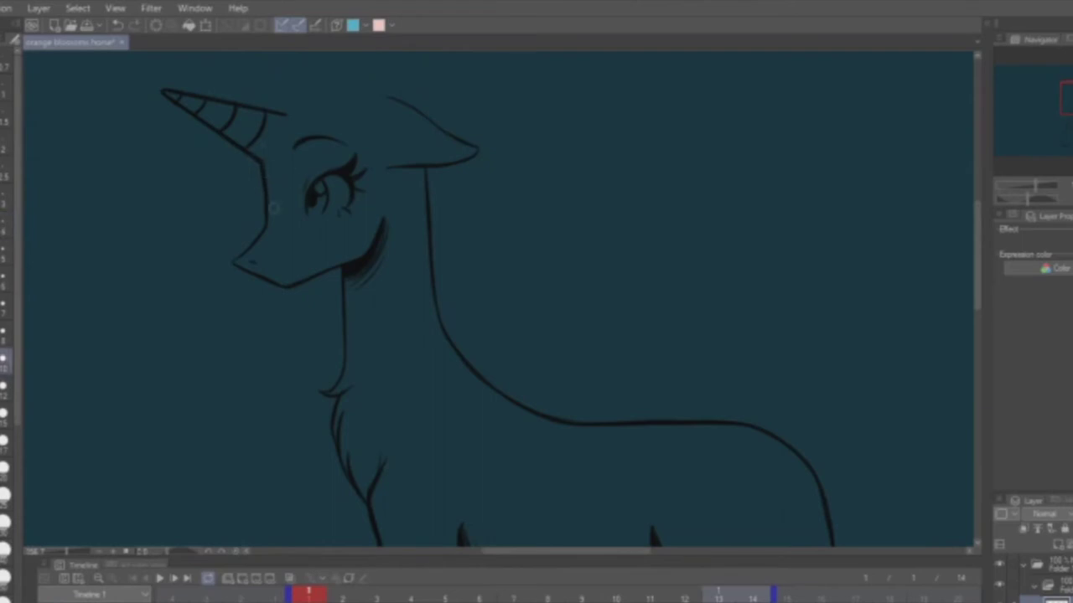
click(5, 222)
scroll(301, 67, up, 4)
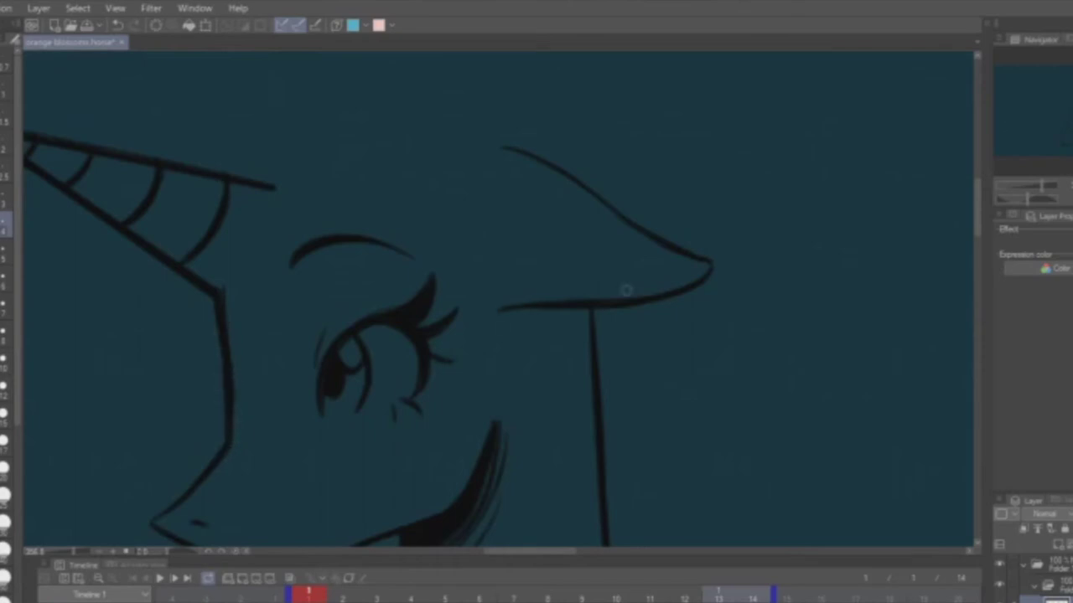
- Ink a thin accent line beneath the near hind hoof and show the rough sketch again
drag(1061, 109, 1068, 128)
drag(714, 520, 746, 517)
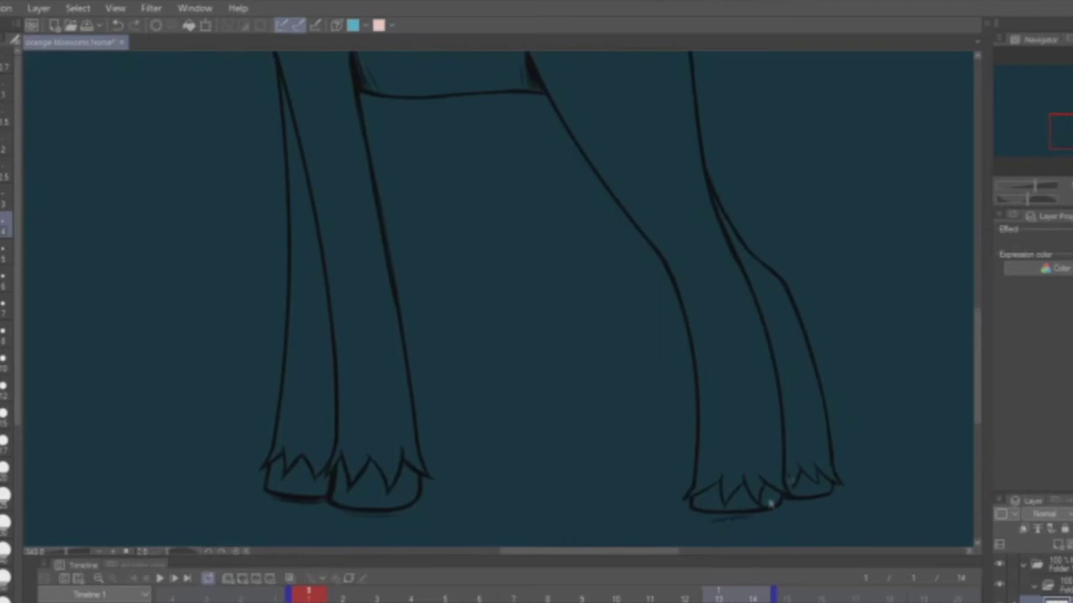
scroll(843, 485, up, 5)
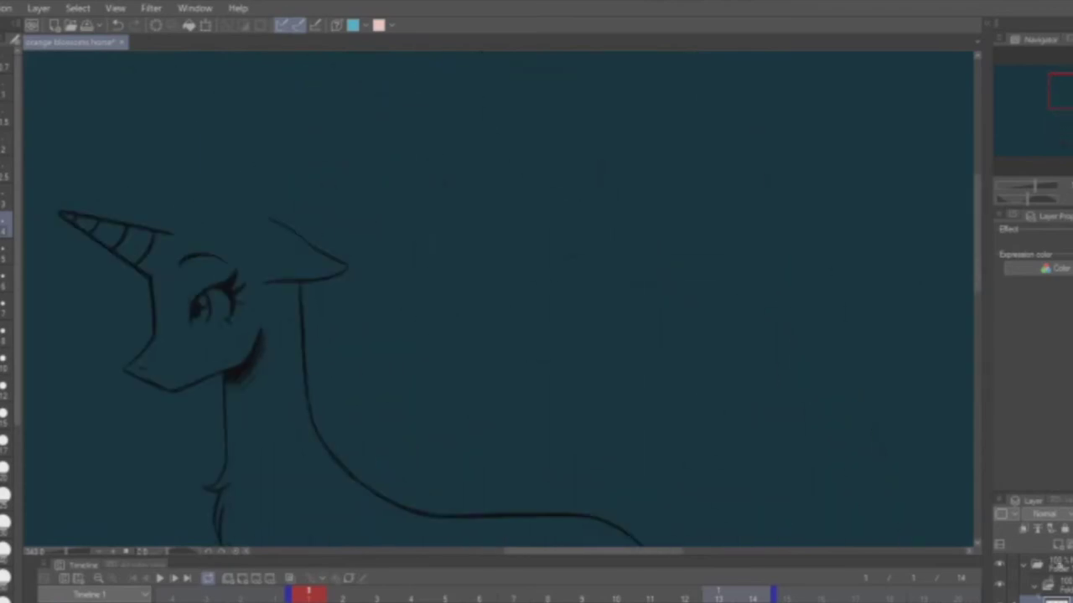
scroll(498, 297, down, 5)
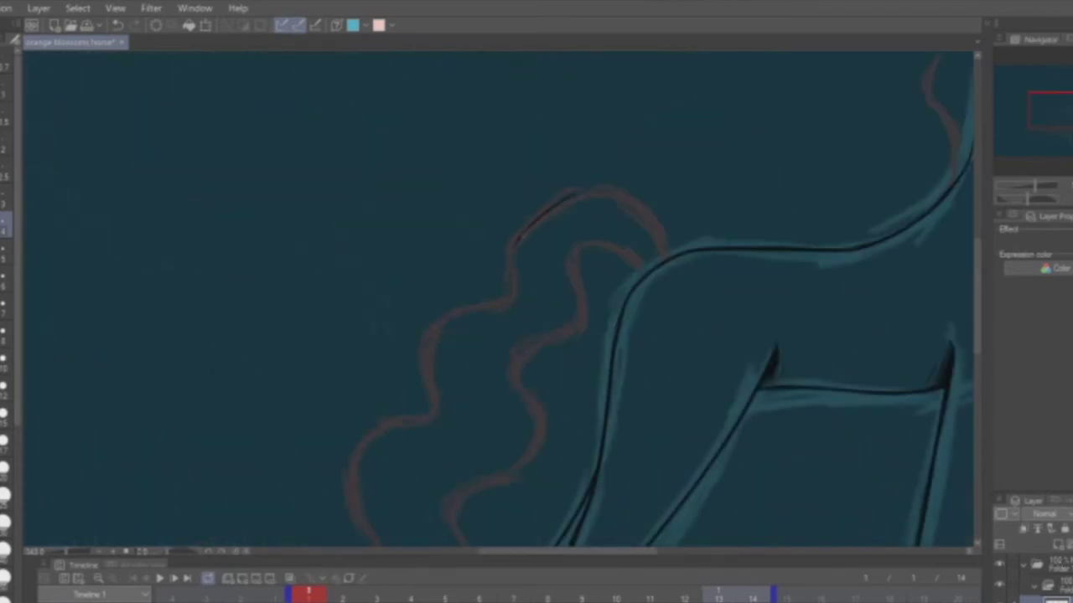
- Ink the first curves of the tail's outer and inner edges where the tail leaves the rump
key(h)
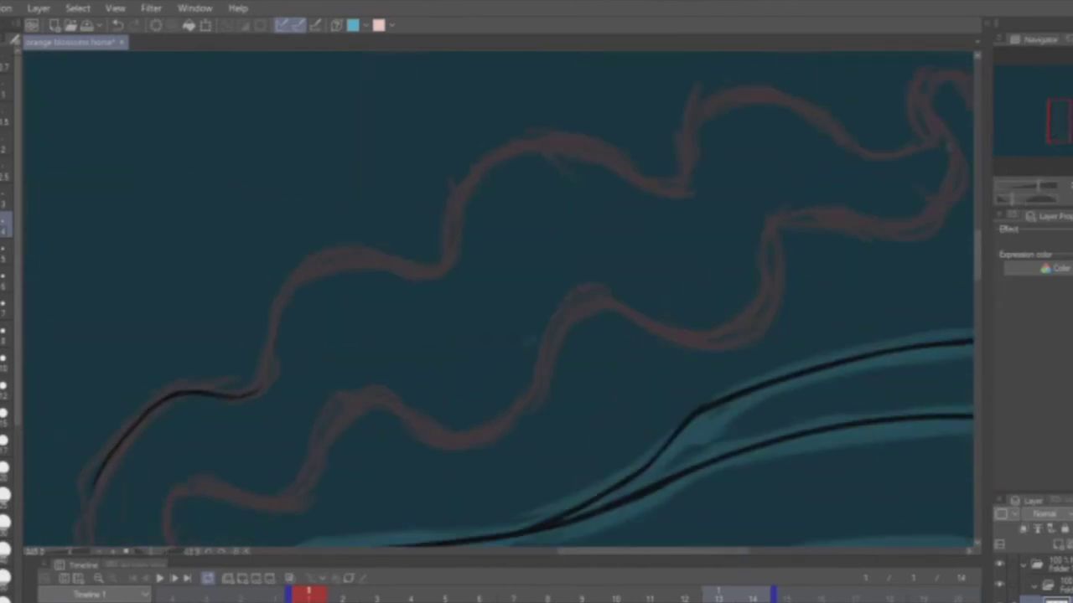
mouse_move(317, 352)
mouse_down()
mouse_move(318, 430)
mouse_move(351, 468)
mouse_up()
drag(402, 344, 440, 457)
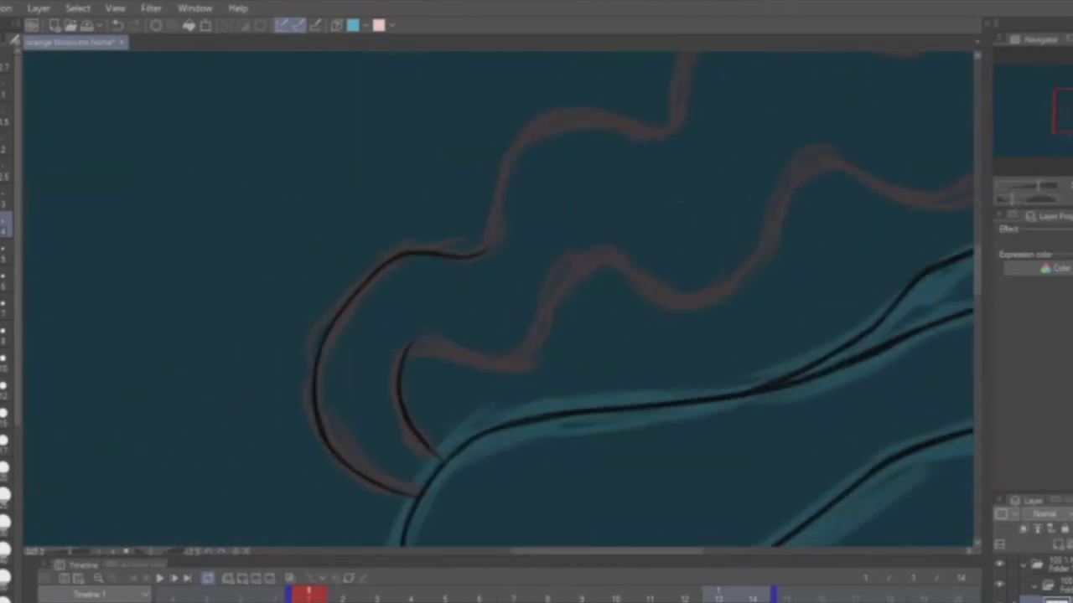
- Continue the tail's outer and inner edges through the second wave below the rump
drag(1015, 204, 1037, 198)
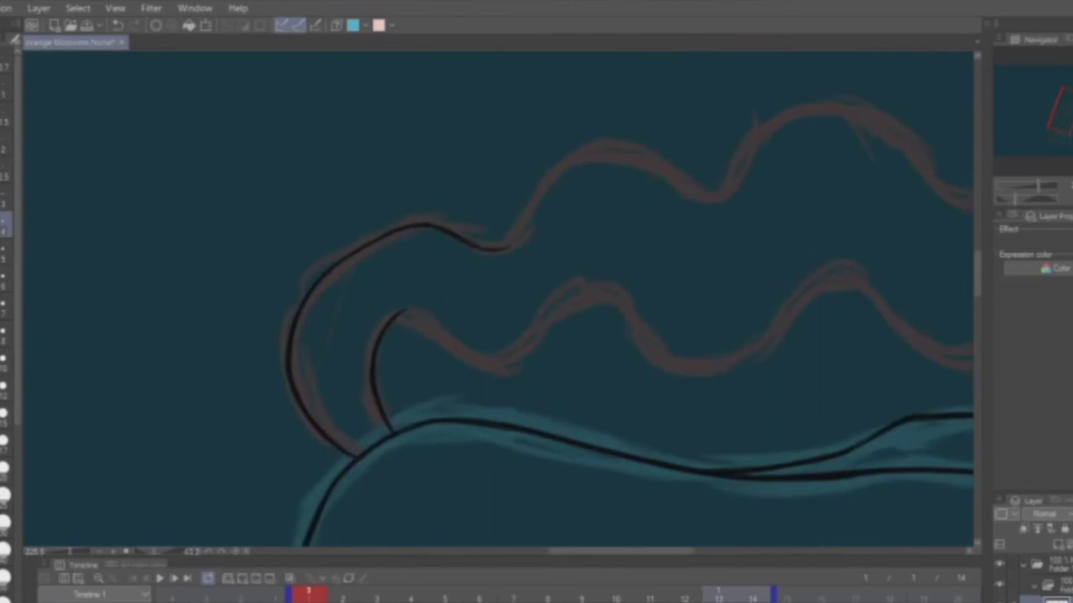
drag(456, 210, 437, 291)
drag(449, 243, 431, 346)
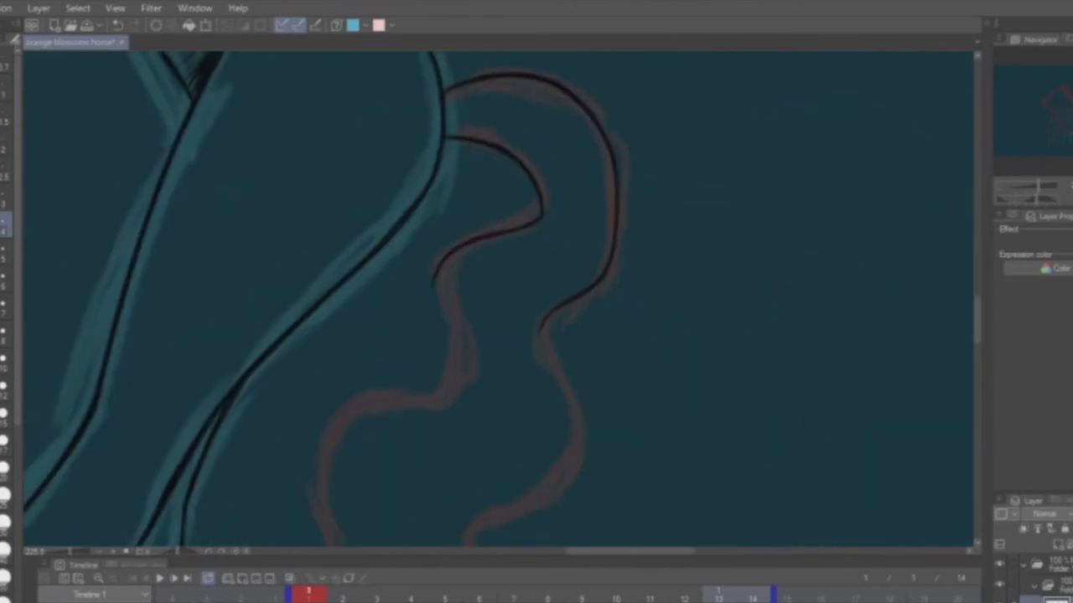
mouse_move(438, 266)
mouse_down()
mouse_move(433, 319)
mouse_move(446, 369)
mouse_up()
drag(546, 311, 578, 419)
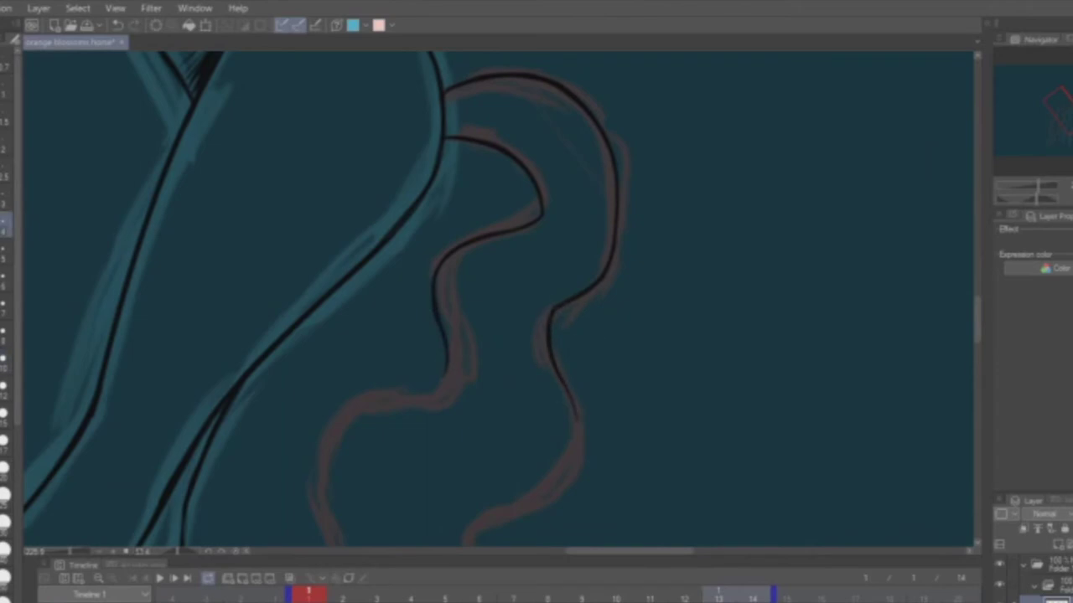
- Ink the tail's next outward bend on both edges, thickening the line along the curve
key(minus)
key(minus)
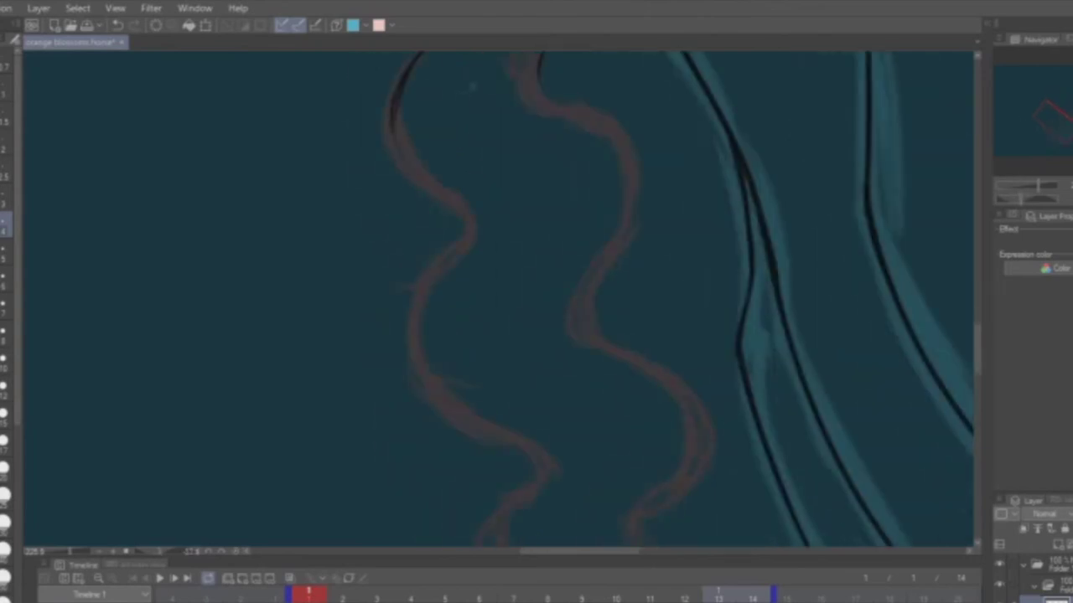
mouse_move(417, 57)
mouse_down()
mouse_move(419, 176)
mouse_move(451, 202)
mouse_up()
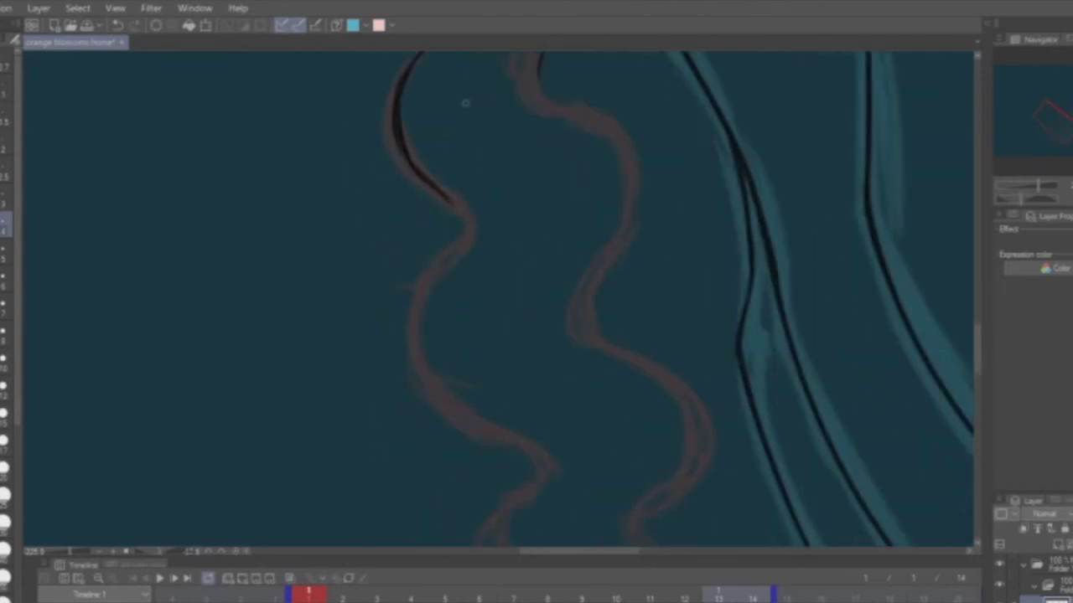
key(minus)
mouse_move(567, 181)
mouse_down()
mouse_move(536, 235)
mouse_move(553, 258)
mouse_up()
- Extend both tail edges to the height of the hind leg's hock and thicken the middle bends
key(minus)
mouse_move(395, 300)
mouse_down()
mouse_move(323, 362)
mouse_move(315, 459)
mouse_up()
key(minus)
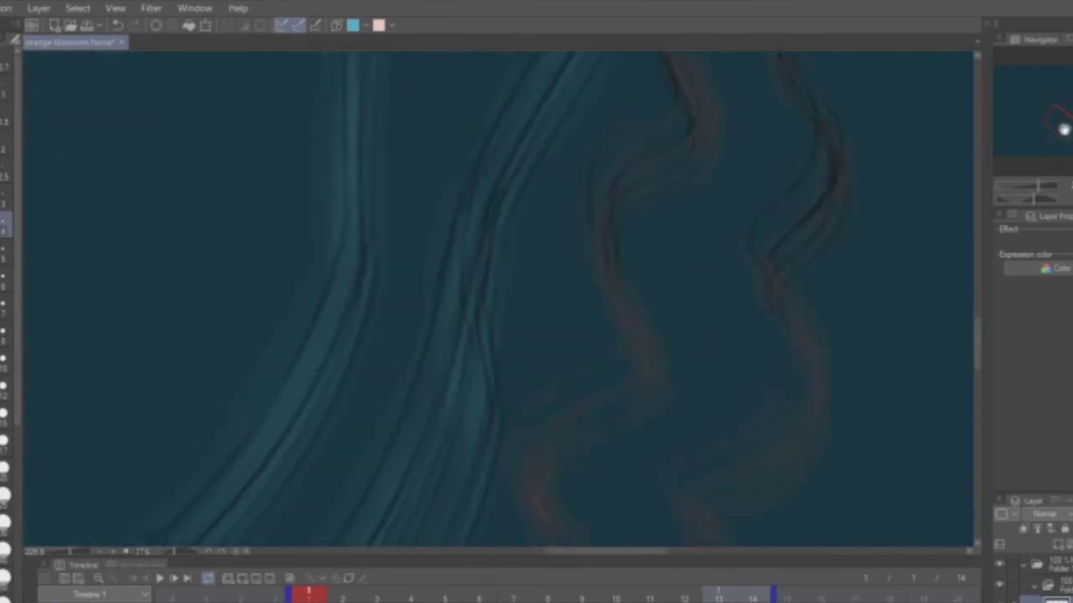
key(minus)
drag(584, 250, 603, 400)
drag(588, 218, 584, 252)
key(minus)
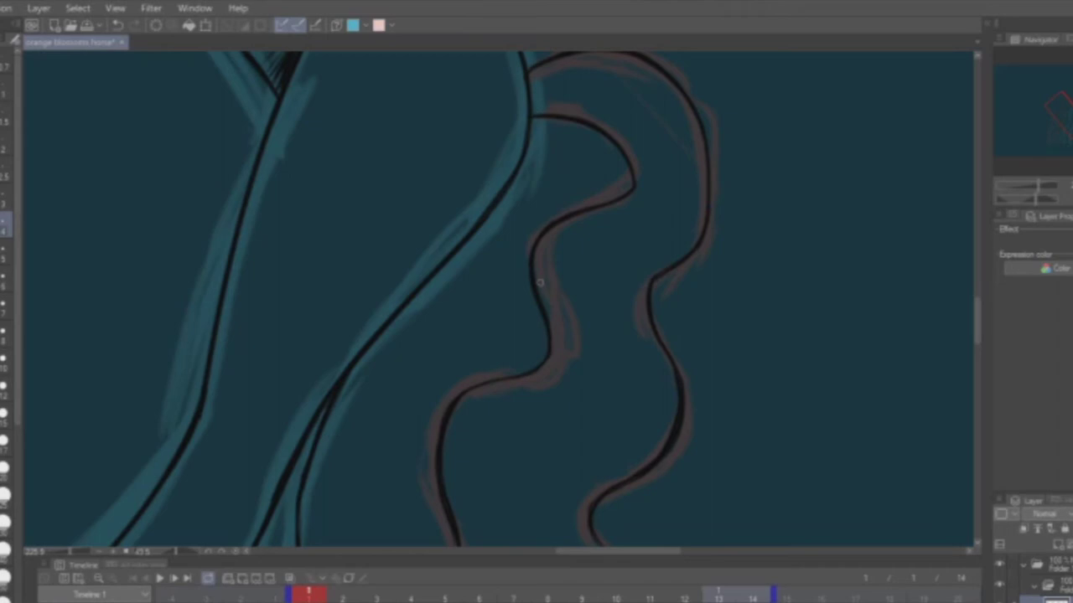
- Ink the tail's lower waves on the outer and inner edges beside the hind leg's hock
mouse_move(708, 202)
mouse_down()
mouse_move(256, 369)
mouse_move(298, 412)
mouse_up()
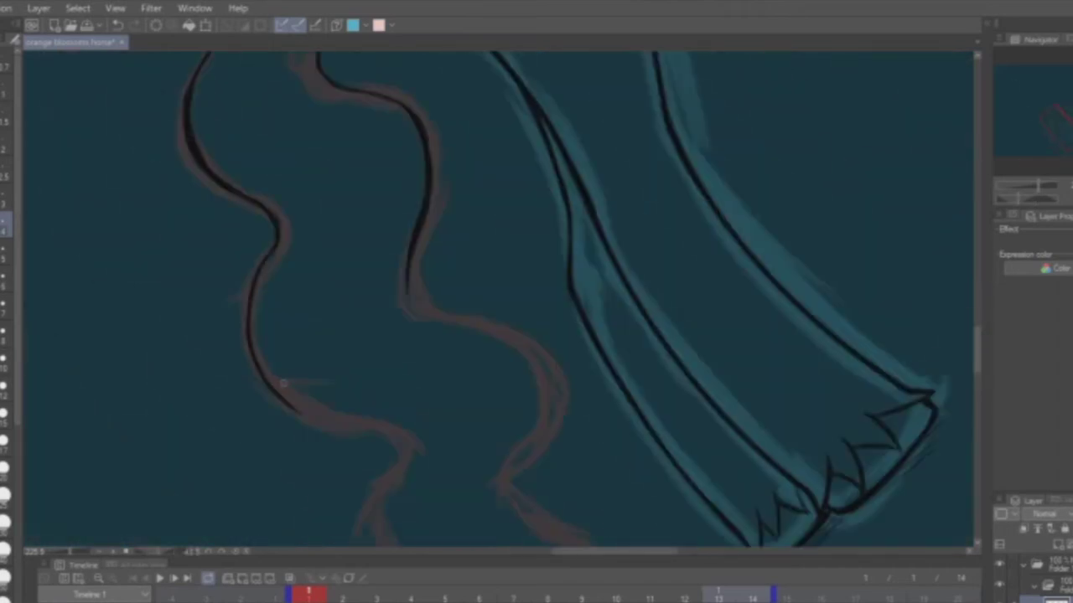
key(^)
key(^)
key(^)
drag(406, 227, 419, 336)
drag(525, 285, 534, 375)
- Extend the tail's inner edge down toward the curled tip near hoof level
key(^)
drag(462, 379, 474, 427)
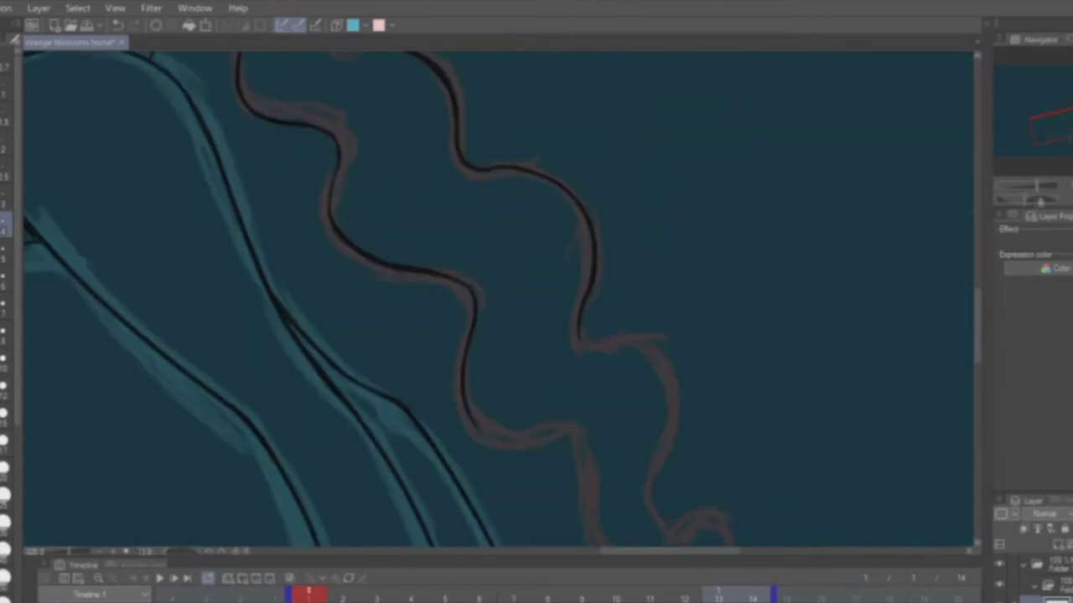
key(^)
mouse_move(406, 349)
mouse_down()
mouse_move(404, 402)
mouse_move(452, 456)
mouse_up()
key(^)
mouse_move(546, 234)
mouse_down()
mouse_move(495, 331)
mouse_move(496, 365)
mouse_up()
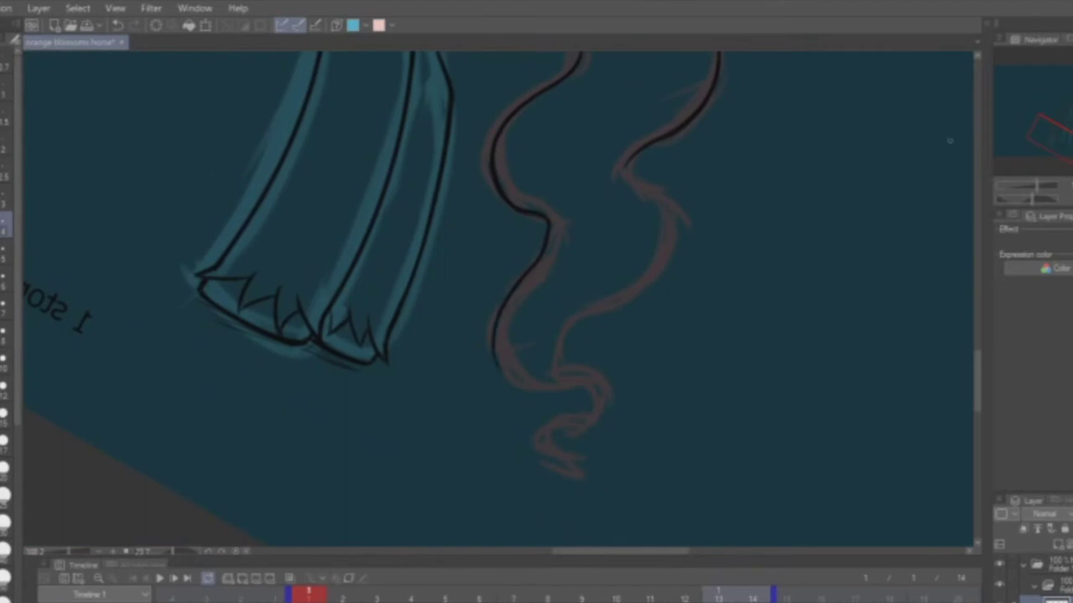
- Ink the last wave of both tail edges until they meet just above the curled tip
click(1012, 193)
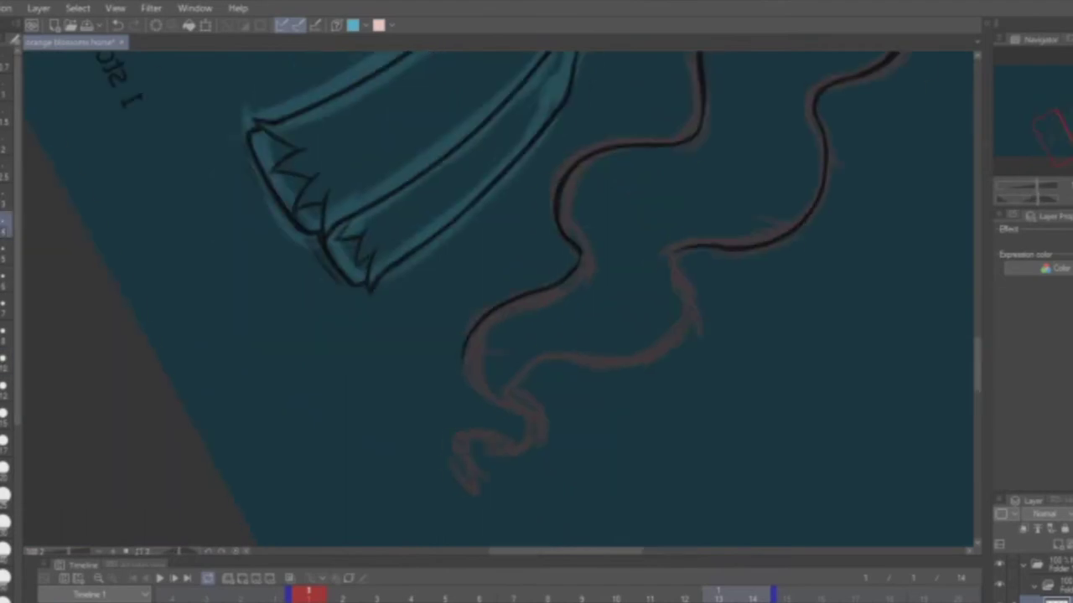
key(@)
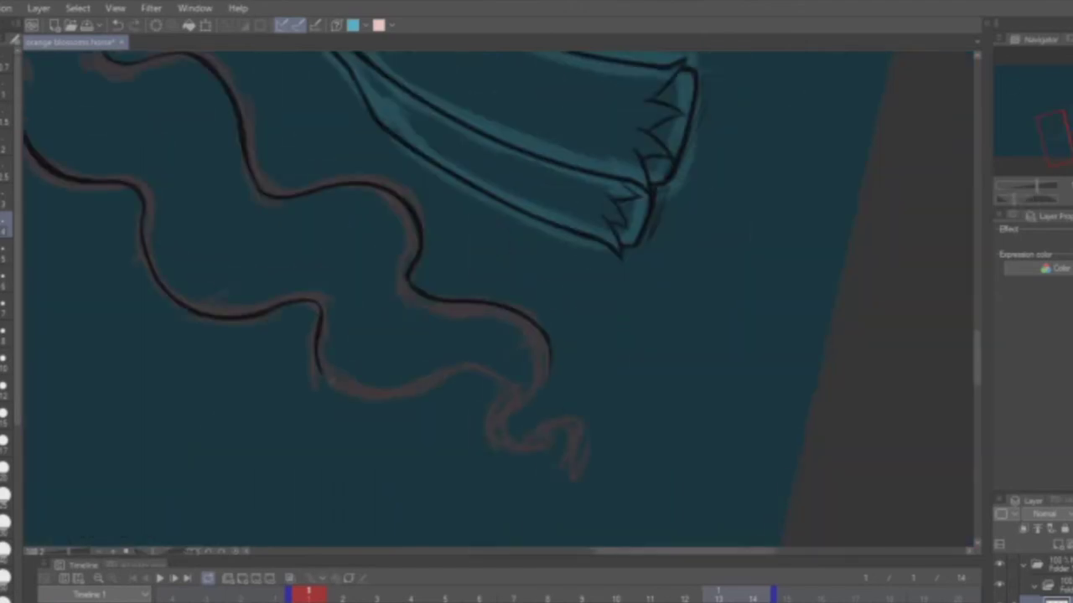
key(@)
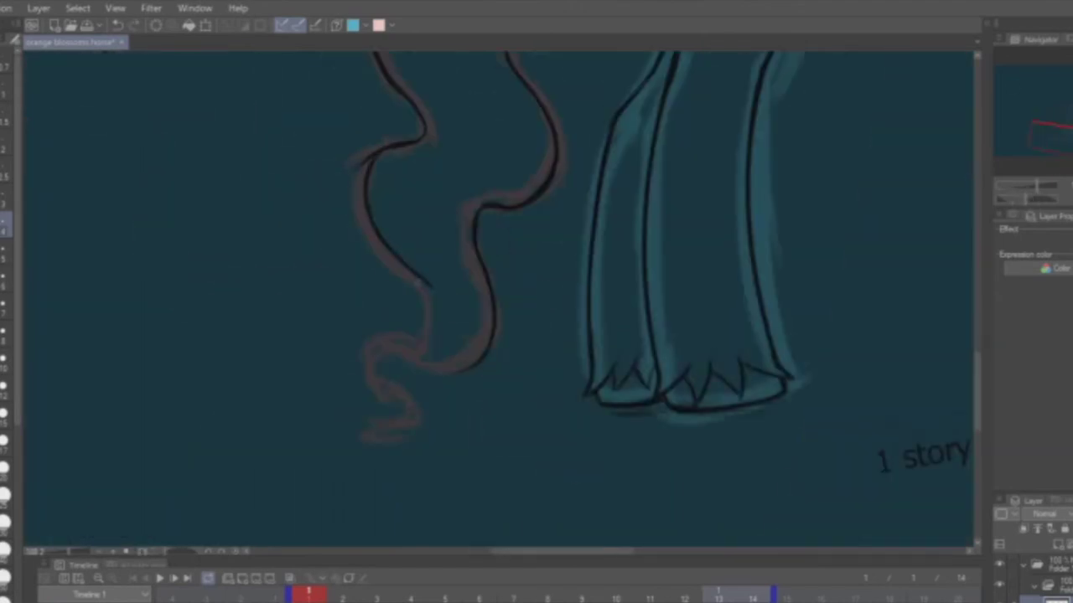
key(@)
mouse_move(567, 285)
mouse_down()
mouse_move(544, 338)
mouse_move(548, 367)
mouse_up()
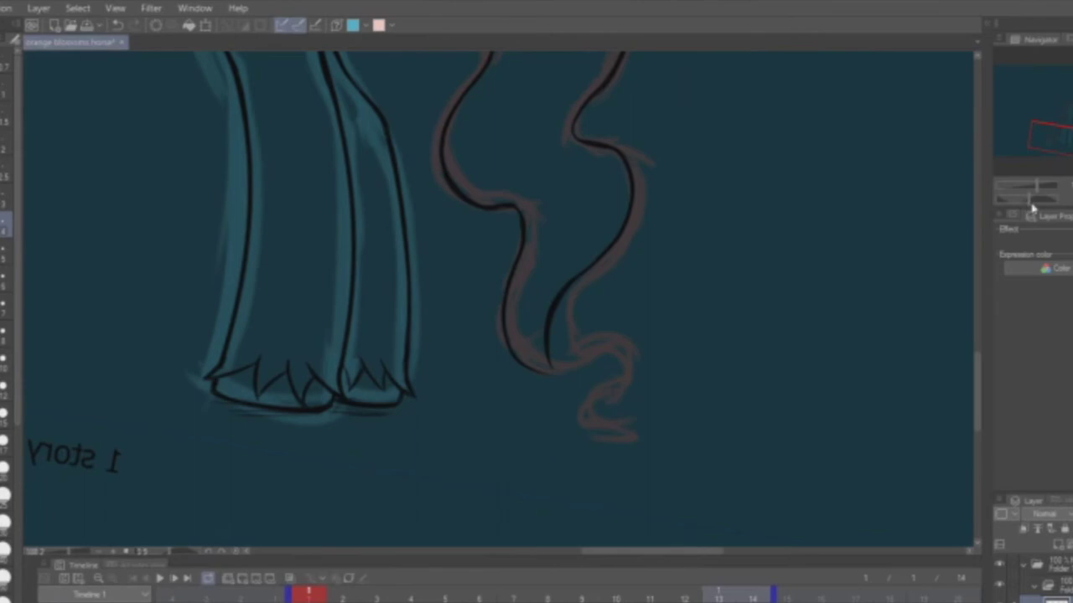
drag(1039, 198, 1027, 199)
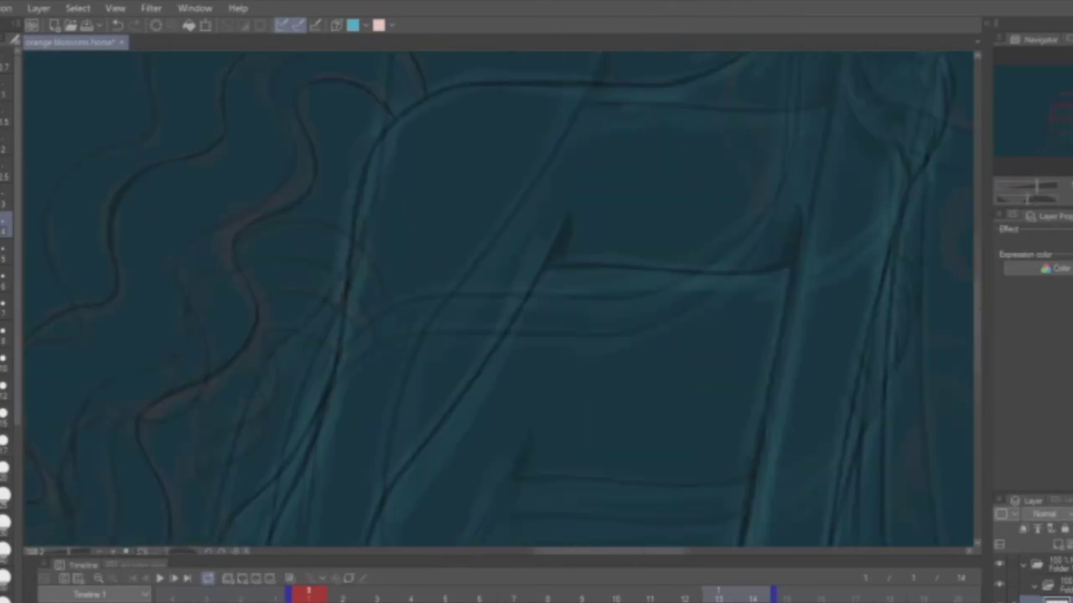
- Set the brush size to 6 and ink the mane's wavy outline from the neck over the crown to the horn
key(bracketright)
key(bracketright)
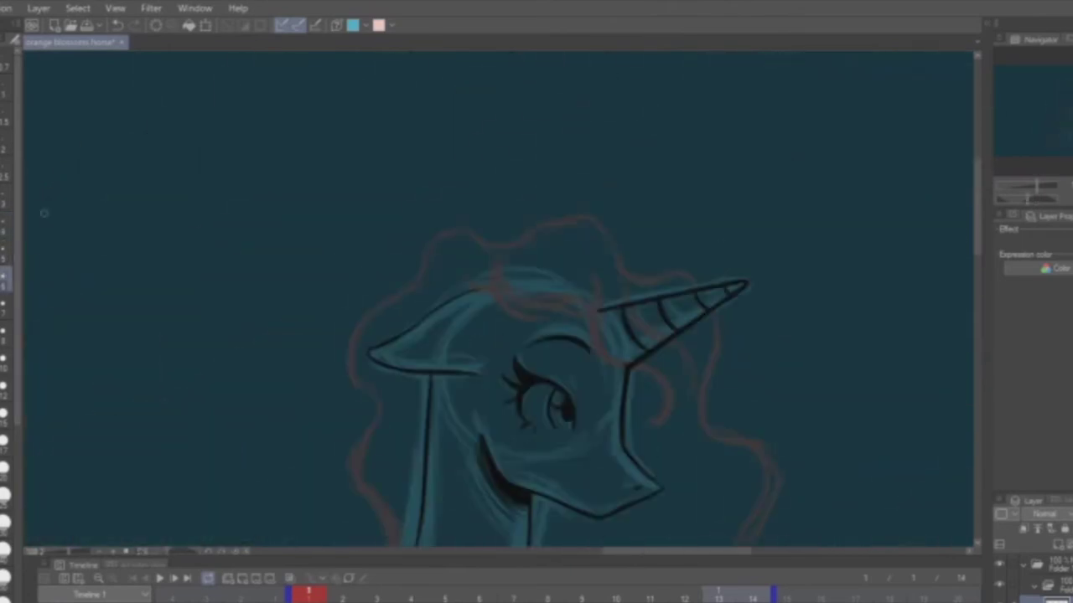
mouse_move(441, 235)
mouse_down()
mouse_move(345, 374)
mouse_move(361, 436)
mouse_up()
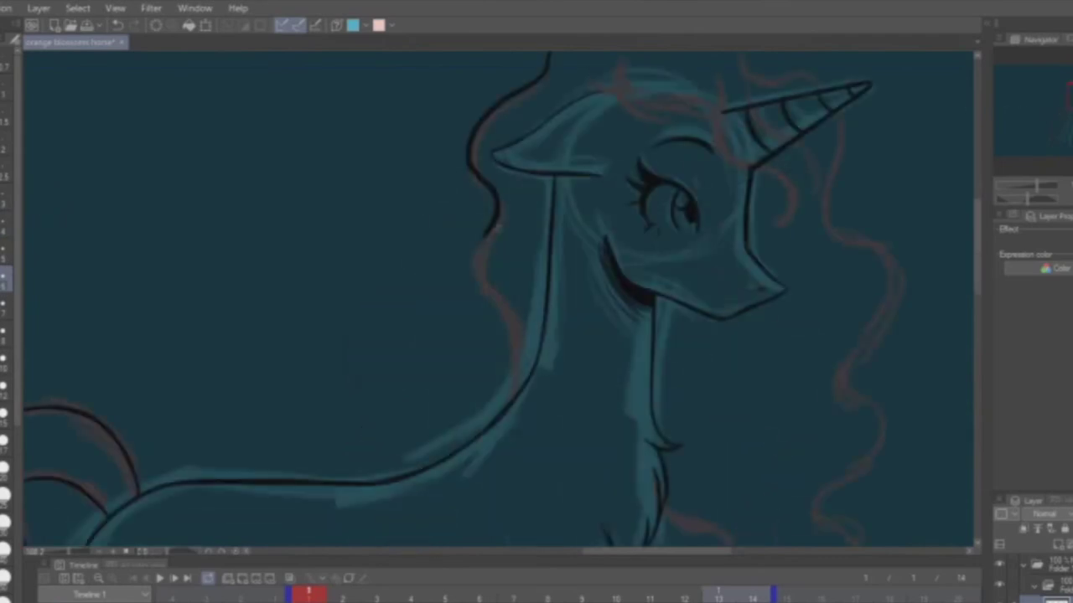
drag(473, 239, 518, 388)
drag(587, 126, 549, 327)
mouse_move(520, 250)
mouse_down()
mouse_move(563, 243)
mouse_move(779, 289)
mouse_up()
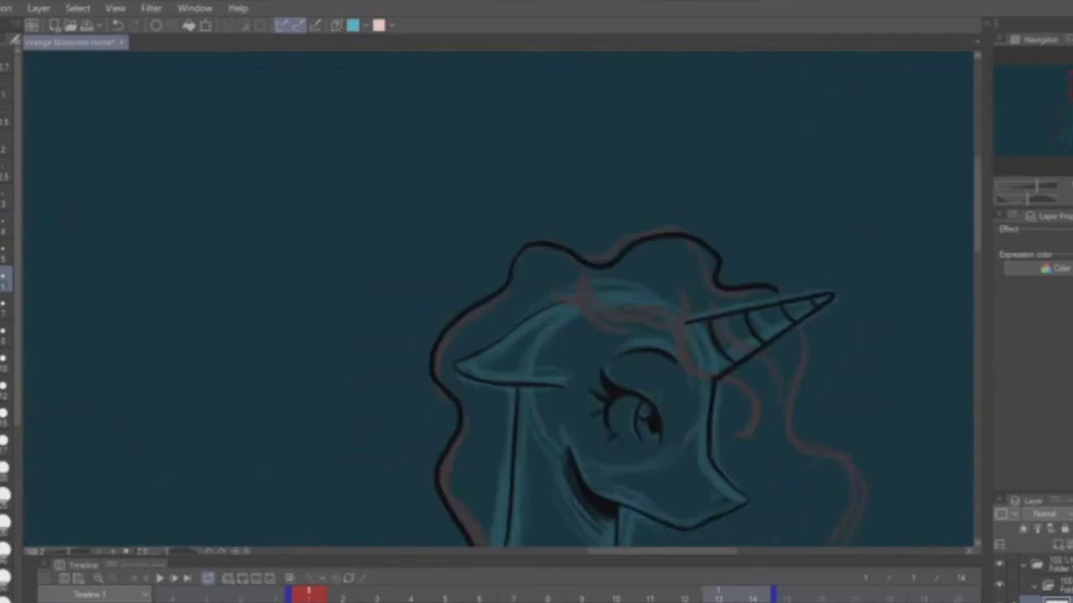
- Ink the mane's wavy front edge from beneath the horn down past the muzzle to chest height
scroll(637, 352, up, 5)
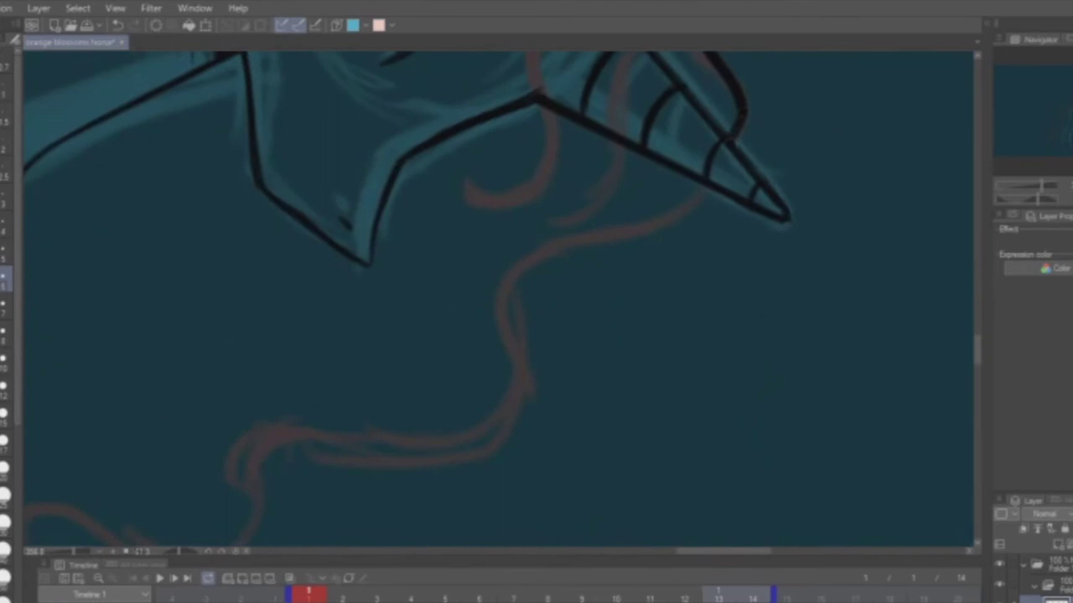
scroll(503, 301, down, 5)
mouse_move(499, 201)
mouse_down()
mouse_move(550, 348)
mouse_move(503, 528)
mouse_up()
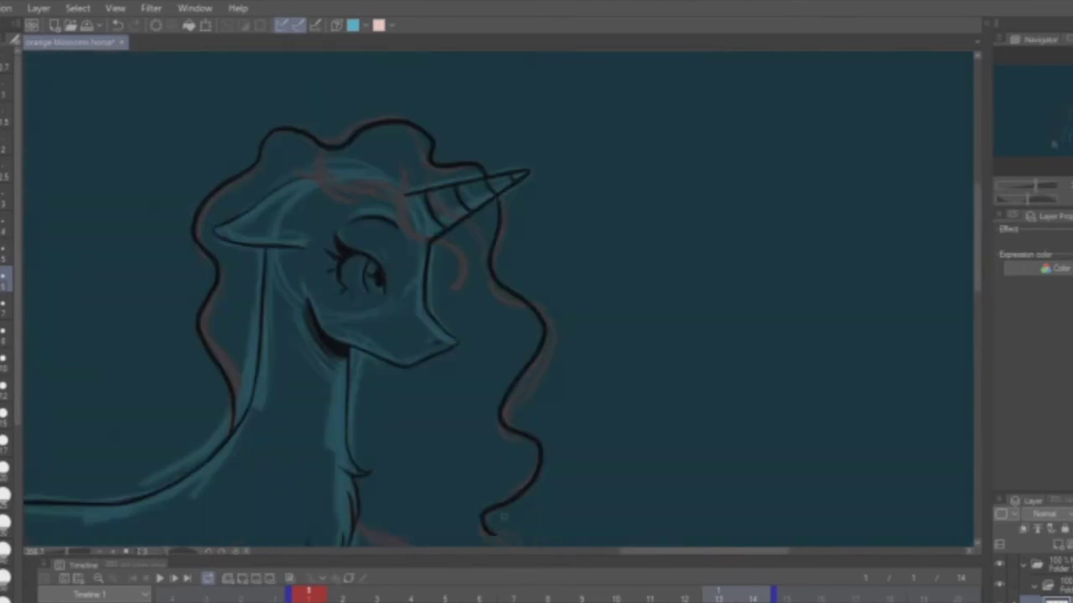
- Ink both edges of the mane's lower lock in front of the chest, joining them into a curled tip
scroll(503, 302, up, 3)
drag(431, 310, 478, 528)
key(ctrl+z)
drag(503, 335, 565, 193)
mouse_move(620, 176)
mouse_down()
mouse_move(589, 267)
mouse_move(553, 419)
mouse_move(587, 482)
mouse_up()
drag(493, 172, 587, 436)
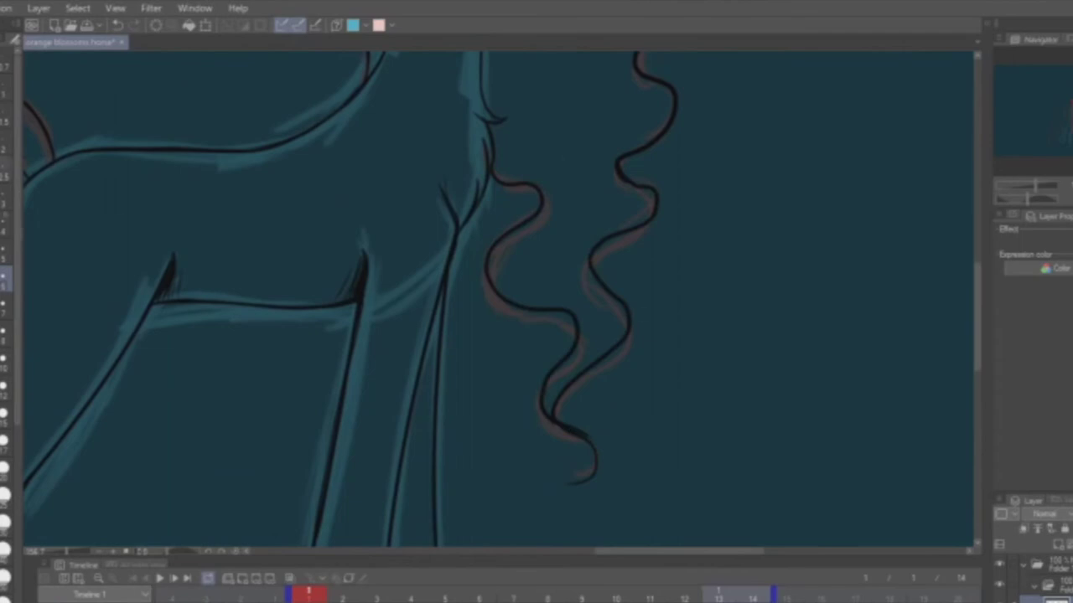
- Smooth the uneven bend in the mane's front edge and erase the curled tip below where the edges join
scroll(544, 293, up, 4)
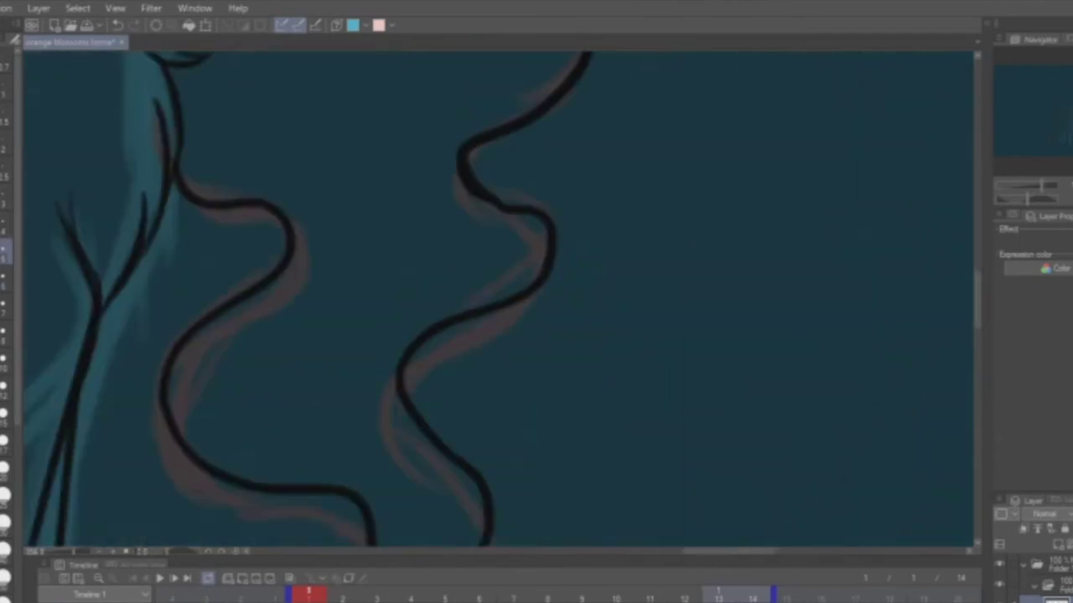
scroll(310, 299, up, 1)
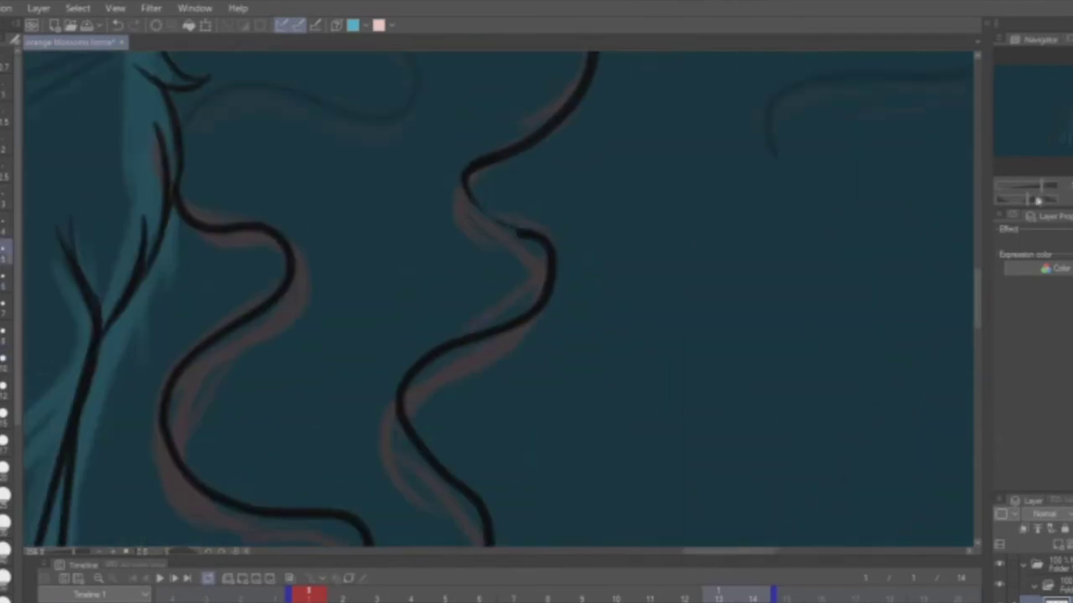
key(asciicircum)
key(asciicircum)
key(e)
drag(596, 339, 539, 381)
key(h)
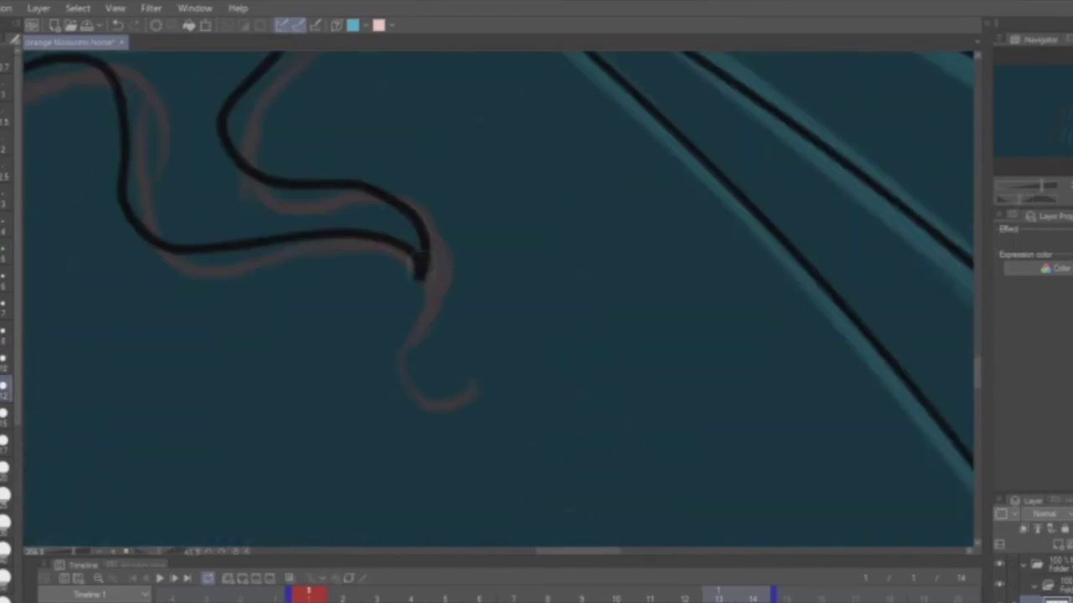
- Redraw the mane's tip as a single tapered curl continuing from the joined edges
mouse_move(419, 272)
mouse_down()
mouse_move(412, 354)
mouse_move(437, 406)
mouse_move(504, 352)
mouse_move(487, 319)
mouse_up()
key(ctrl+z)
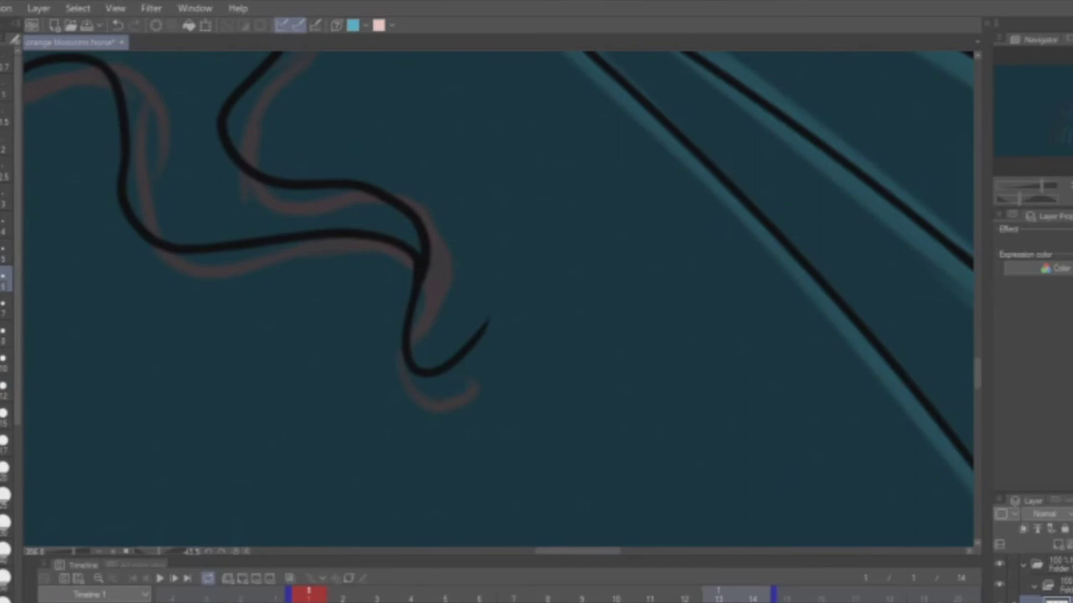
key(asciicircum)
key(asciicircum)
key(asciicircum)
key(bracketright)
key(bracketright)
key(bracketright)
key(bracketright)
key(bracketright)
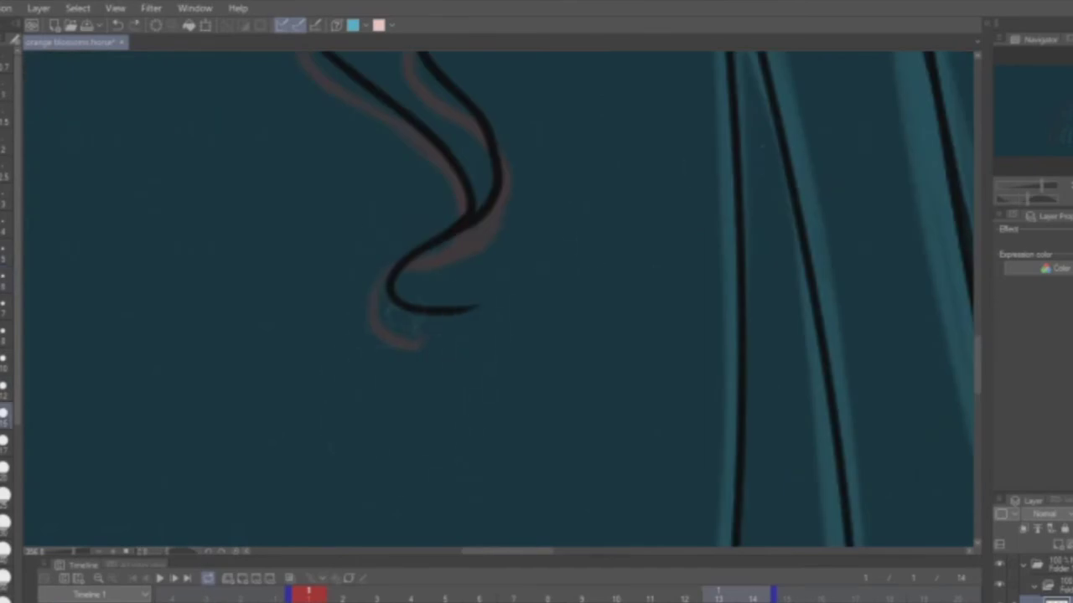
key(ctrl+0)
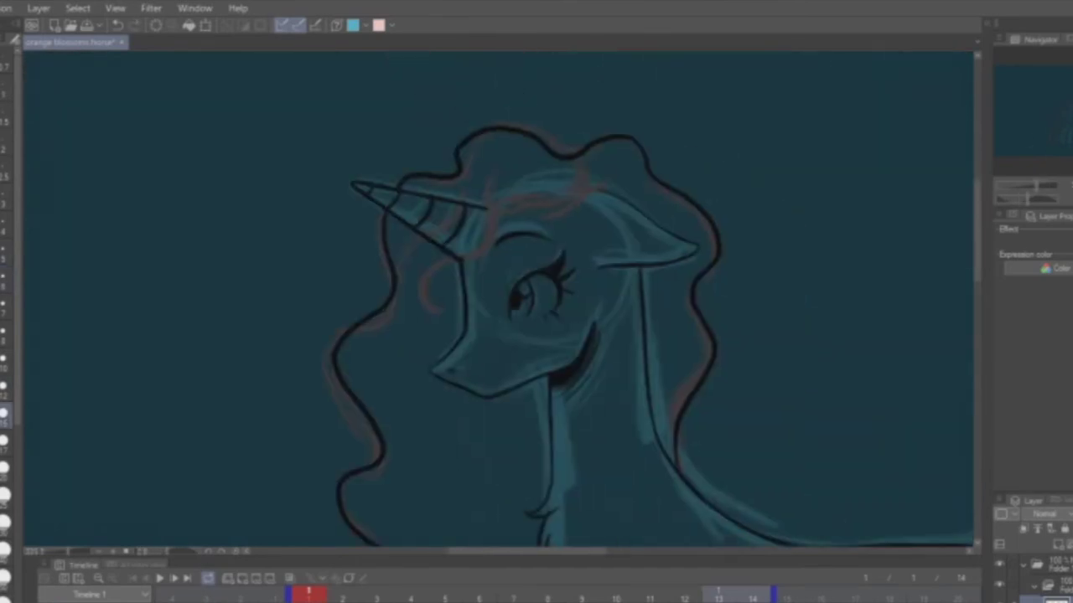
- Rework the horn's stripe where the mane passes behind it and erase the two stripes nearest the base
key(ctrl+plus)
key(ctrl+plus)
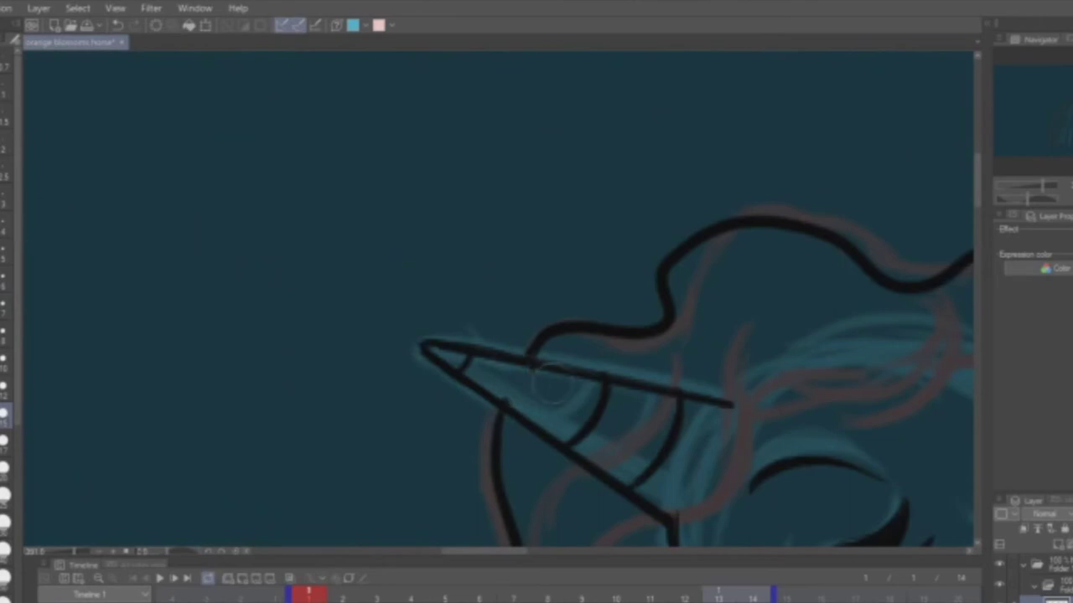
key(bracketleft)
key(bracketleft)
key(bracketleft)
key(bracketleft)
key(bracketleft)
mouse_move(507, 359)
mouse_down()
mouse_move(494, 396)
mouse_move(516, 413)
mouse_up()
key(ctrl+z)
key(e)
mouse_move(604, 389)
mouse_down()
mouse_move(579, 444)
mouse_move(665, 490)
mouse_up()
drag(704, 395, 587, 277)
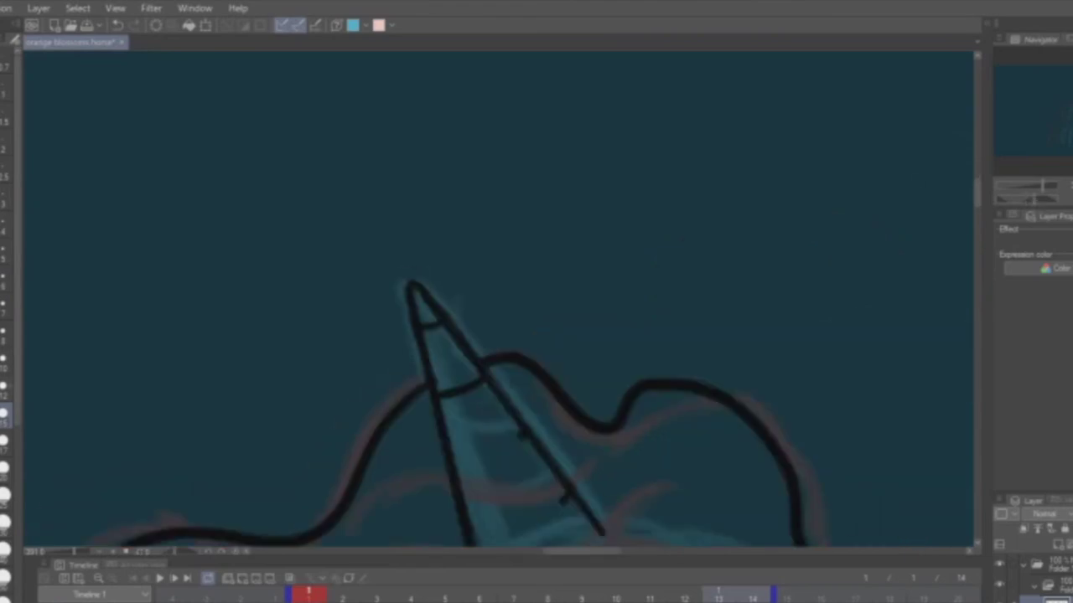
- Ink two evenly spaced curved stripes across the lower half of the horn
key(p)
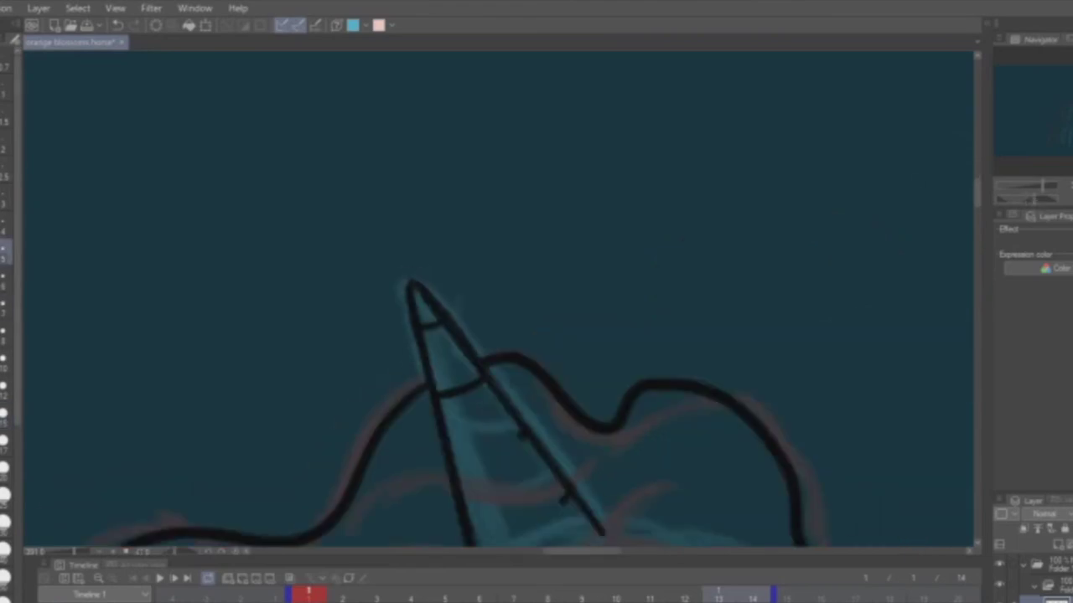
drag(417, 303, 576, 239)
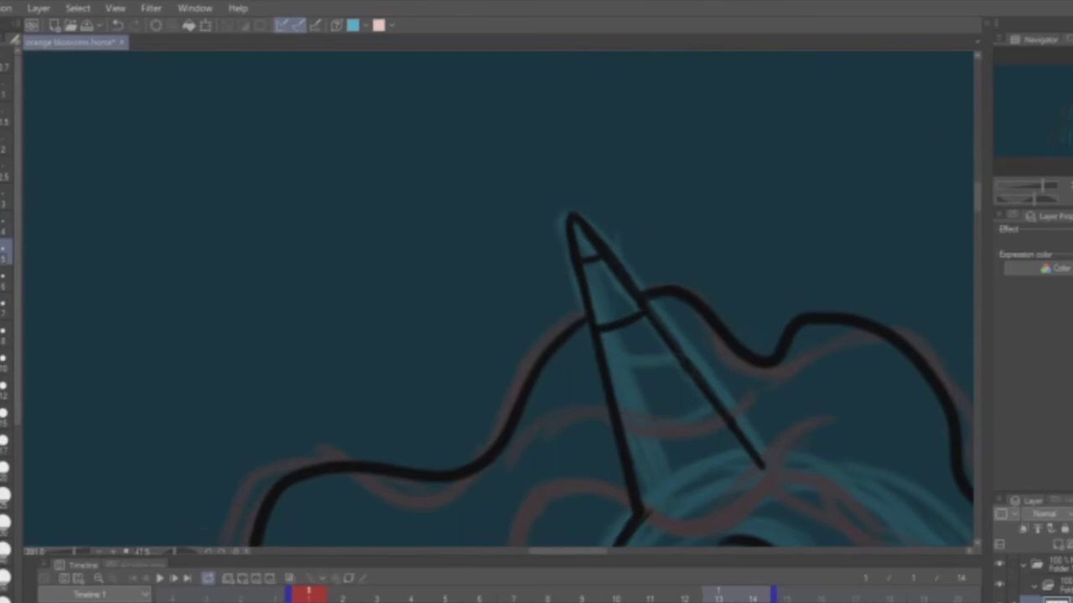
drag(616, 411, 698, 385)
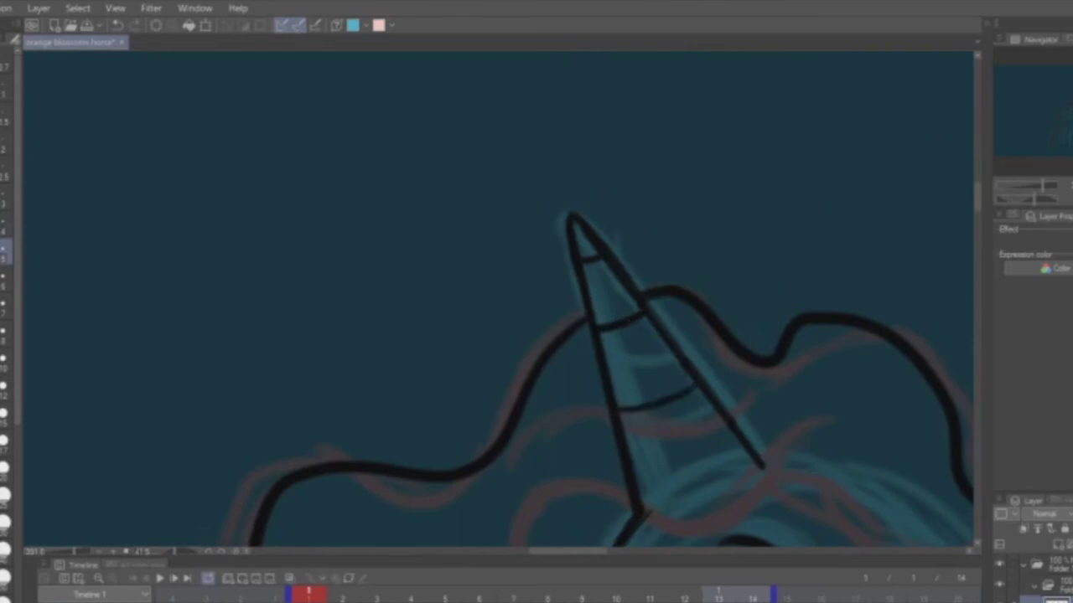
drag(640, 484, 722, 449)
key(ctrl+0)
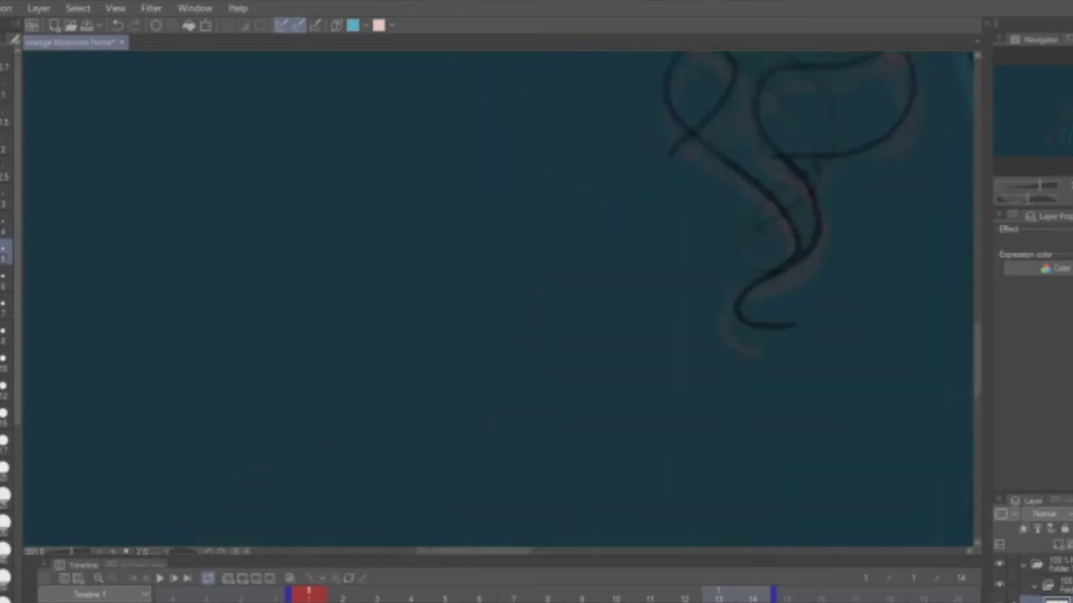
- Ink the forelock's curved strands from the ear across the forehead and over the base of the horn
key(h)
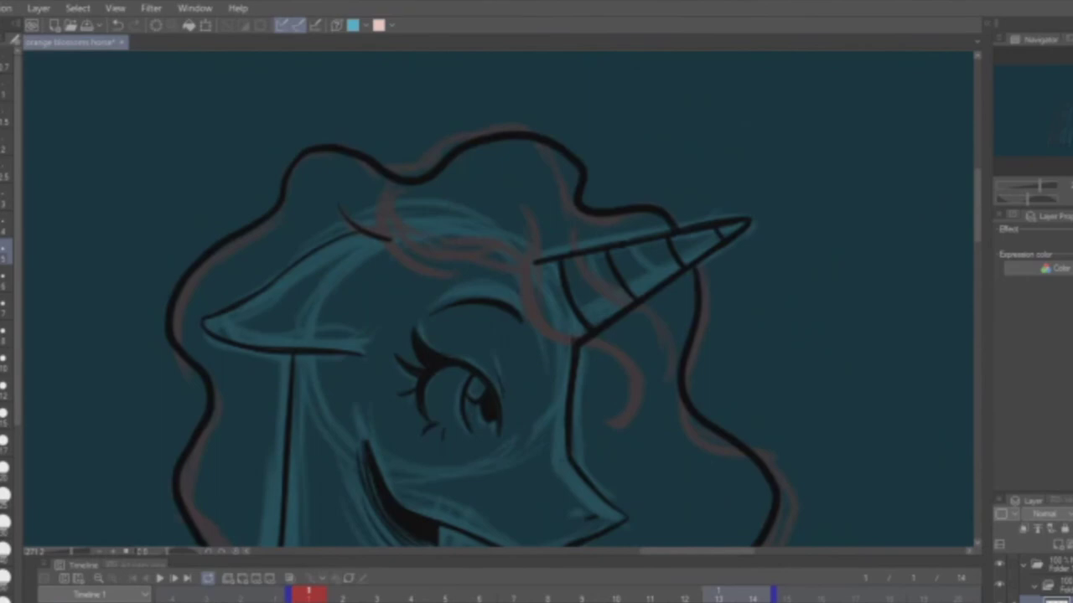
drag(1039, 198, 1035, 201)
key(h)
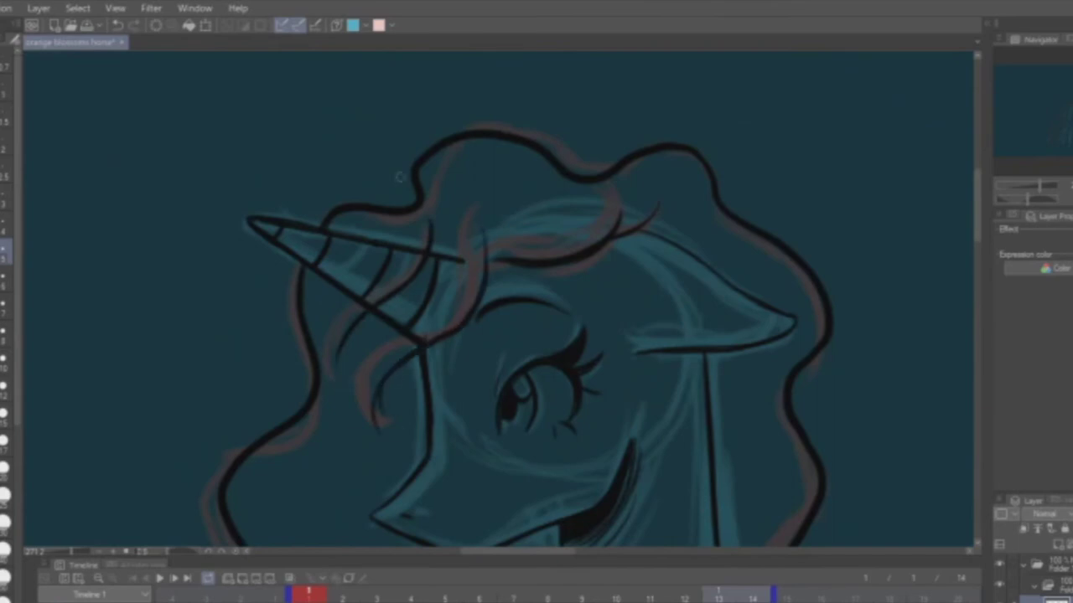
key(h)
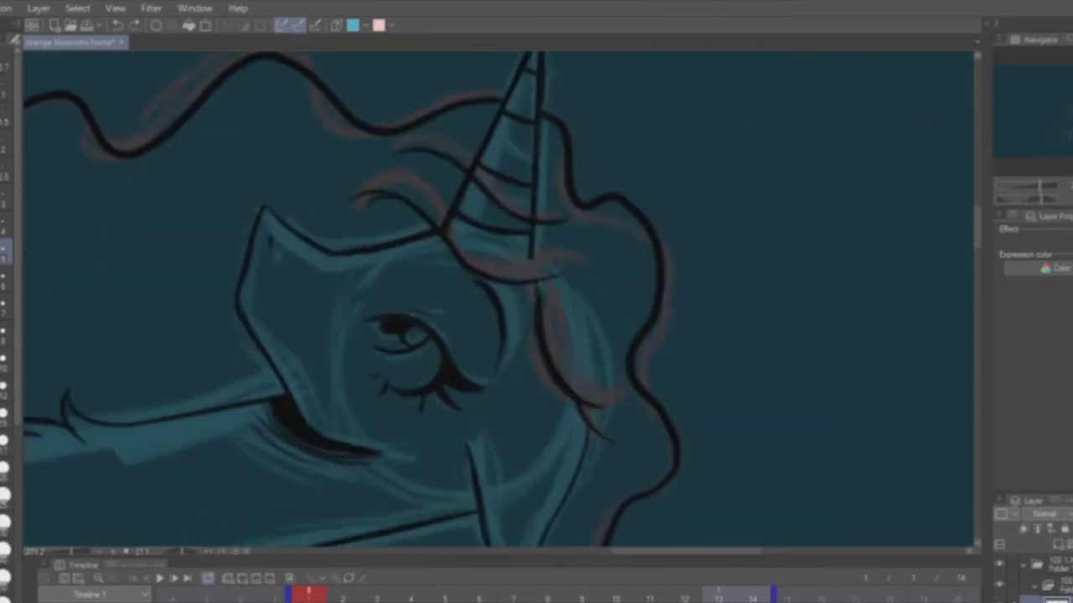
key(h)
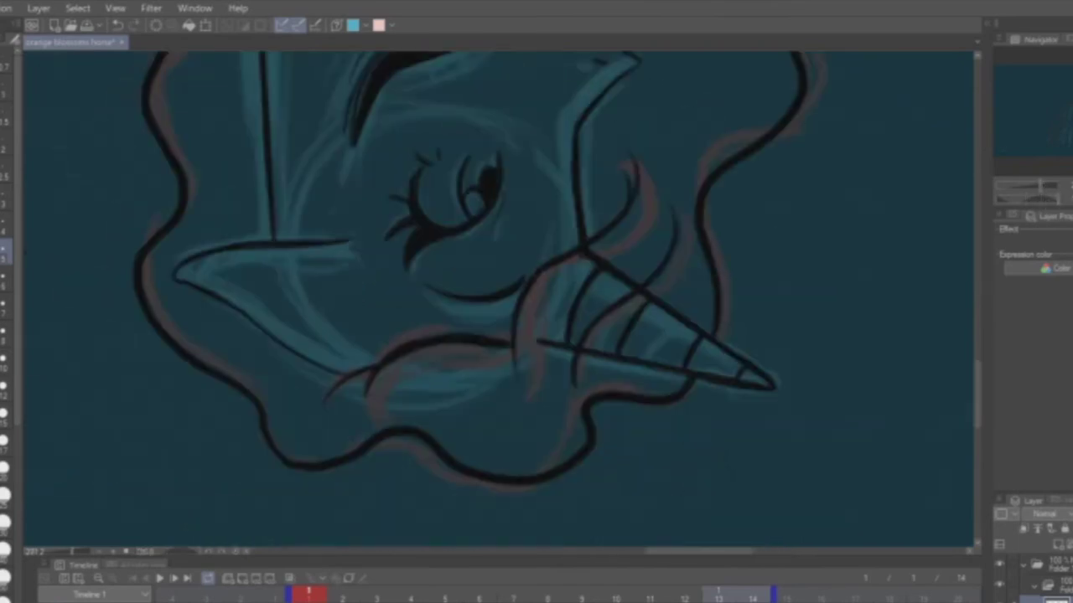
key(h)
drag(729, 428, 696, 159)
key(h)
key(h)
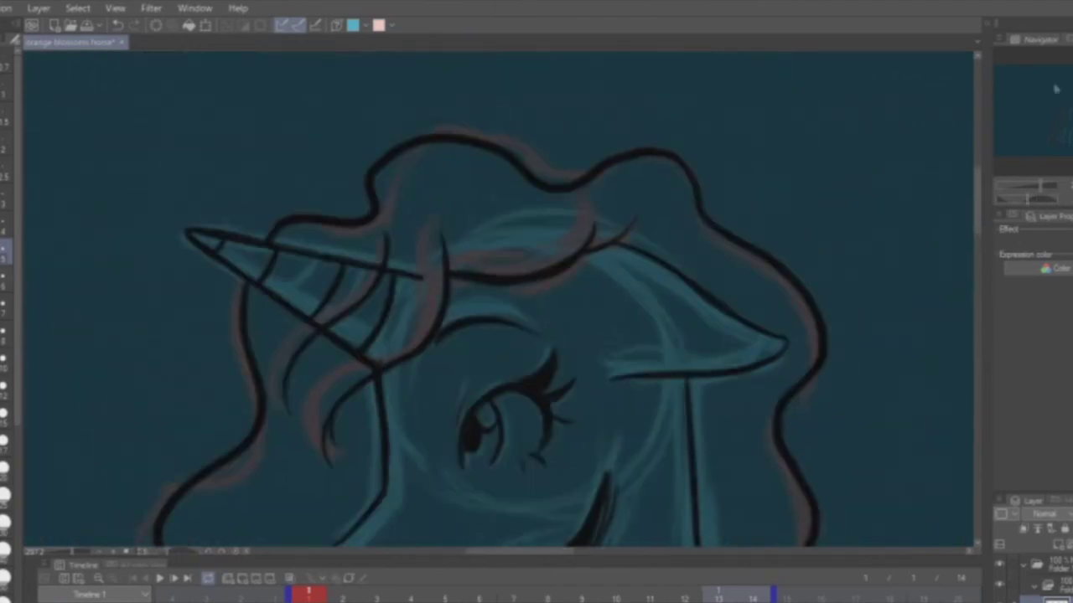
- Erase the horn's base outline and lowest stripe where the forelock strands cover them
mouse_move(333, 338)
mouse_down()
mouse_move(394, 359)
mouse_move(319, 346)
mouse_up()
key(p)
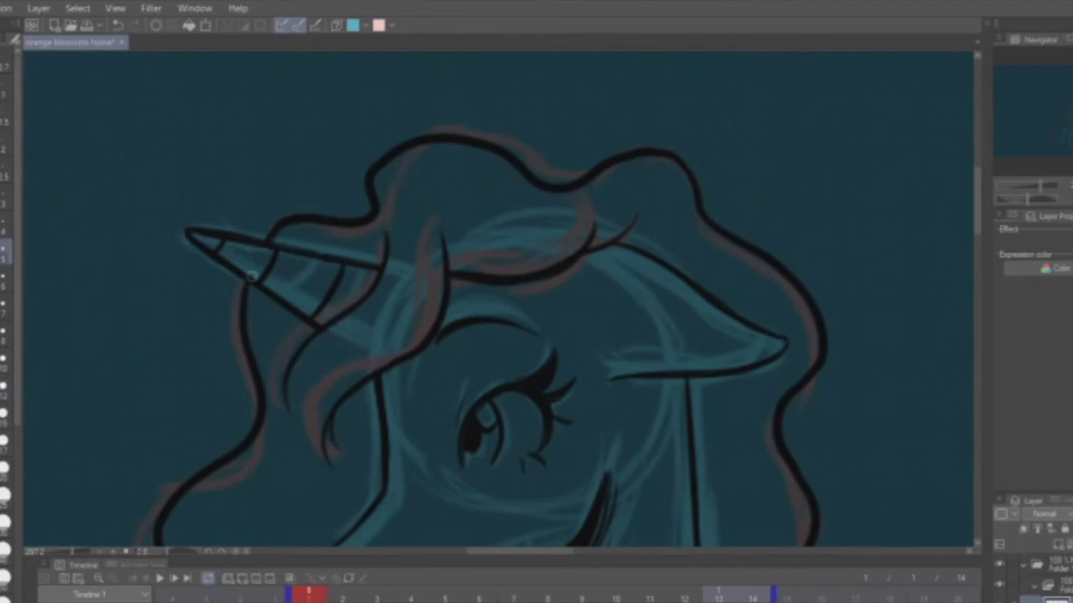
scroll(287, 395, down, 3)
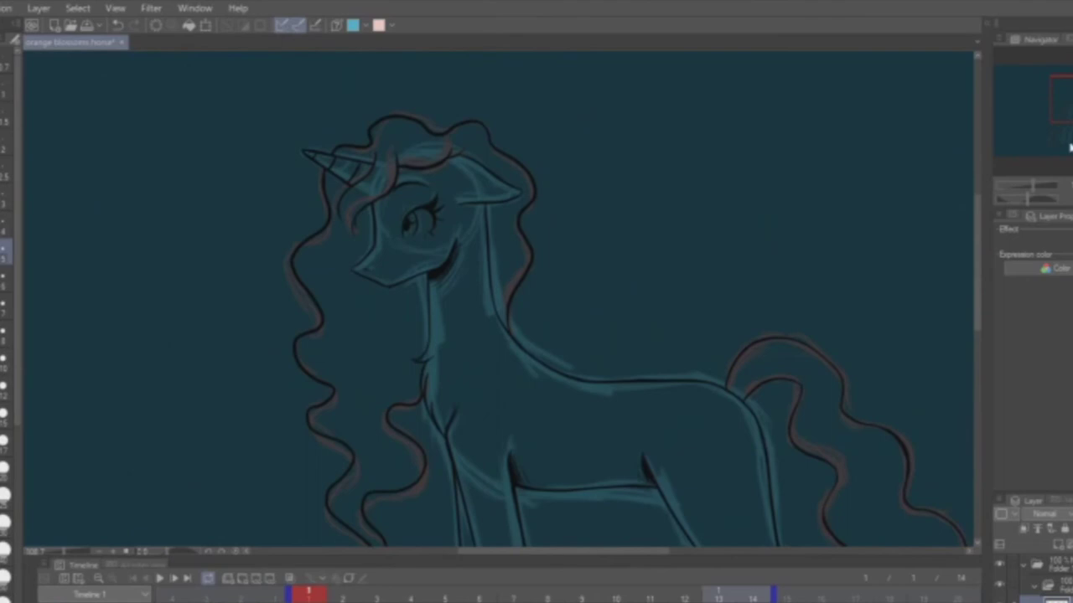
- Set the brush size to 3 for finer line work on the head
scroll(537, 299, right, 3)
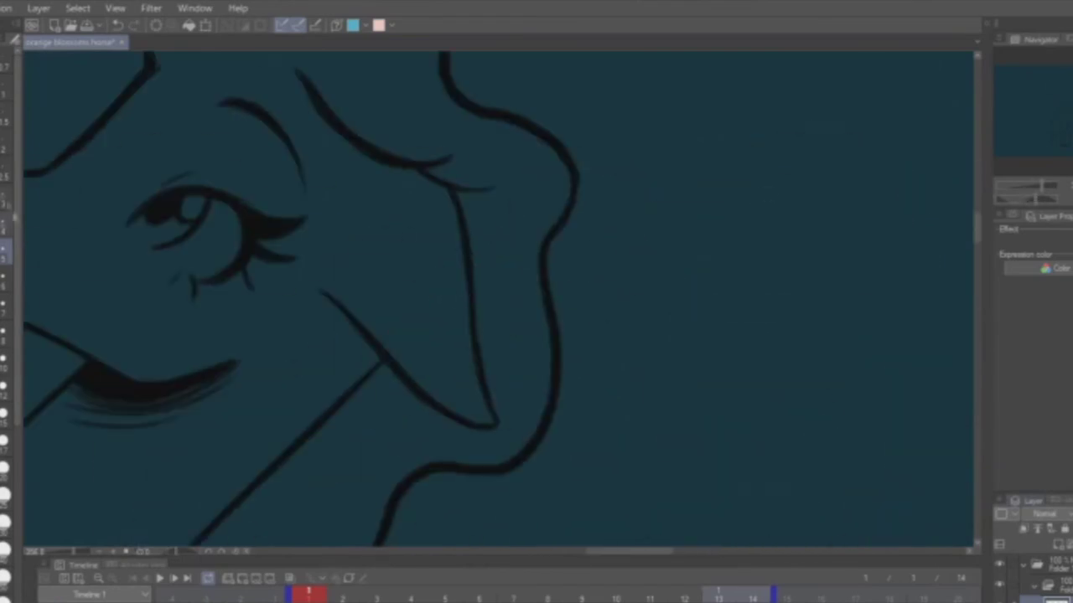
click(5, 197)
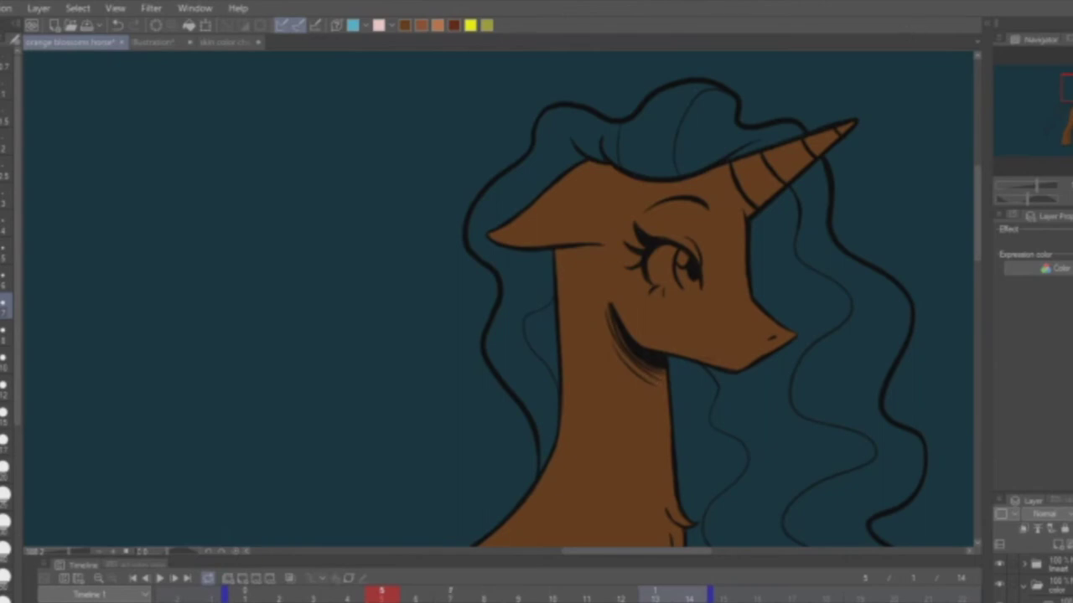
drag(769, 314, 755, 437)
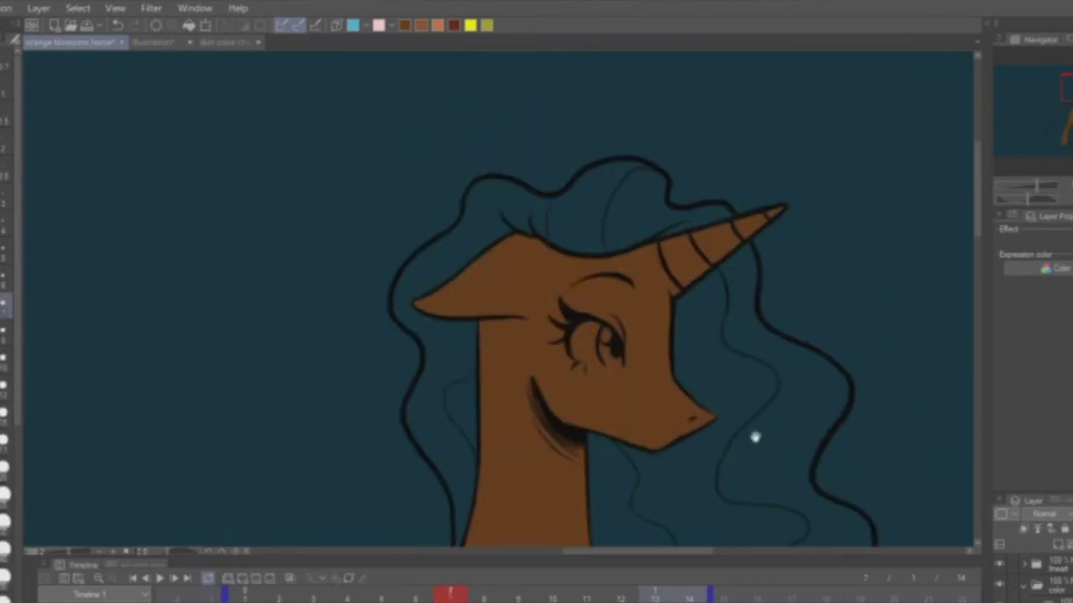
scroll(754, 437, down, 5)
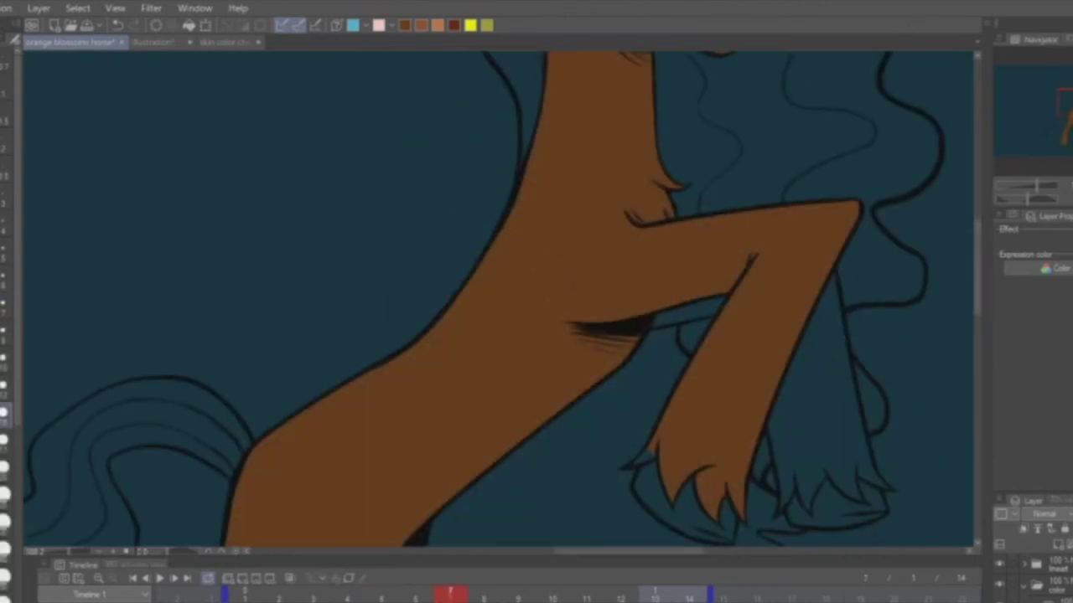
scroll(498, 299, down, 3)
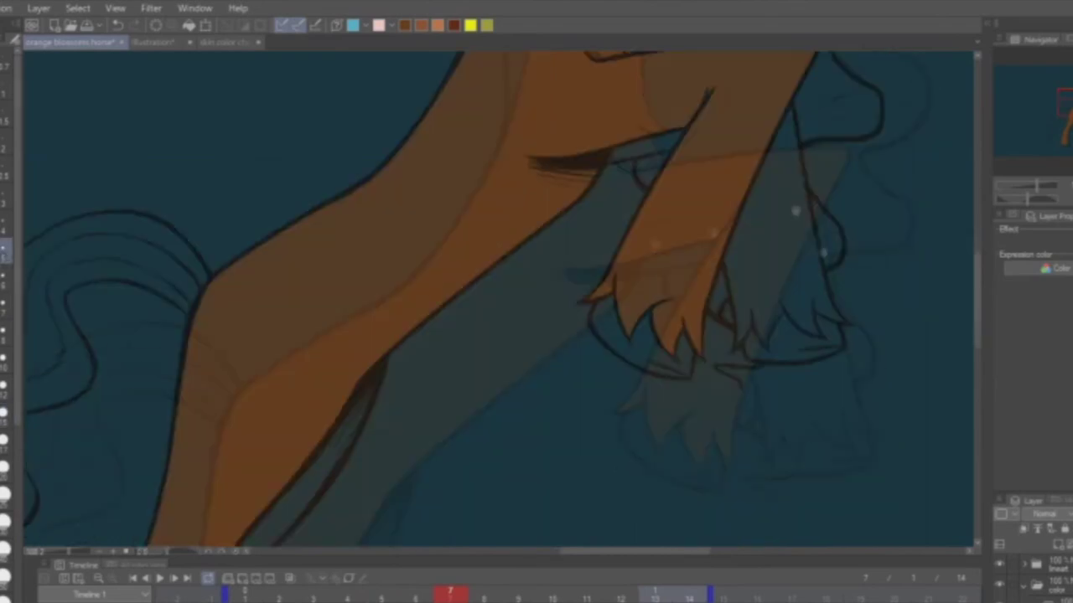
- On frame 1, set the brush size to 6 and add a new layer for the flat colours
key(p)
scroll(575, 328, down, 5)
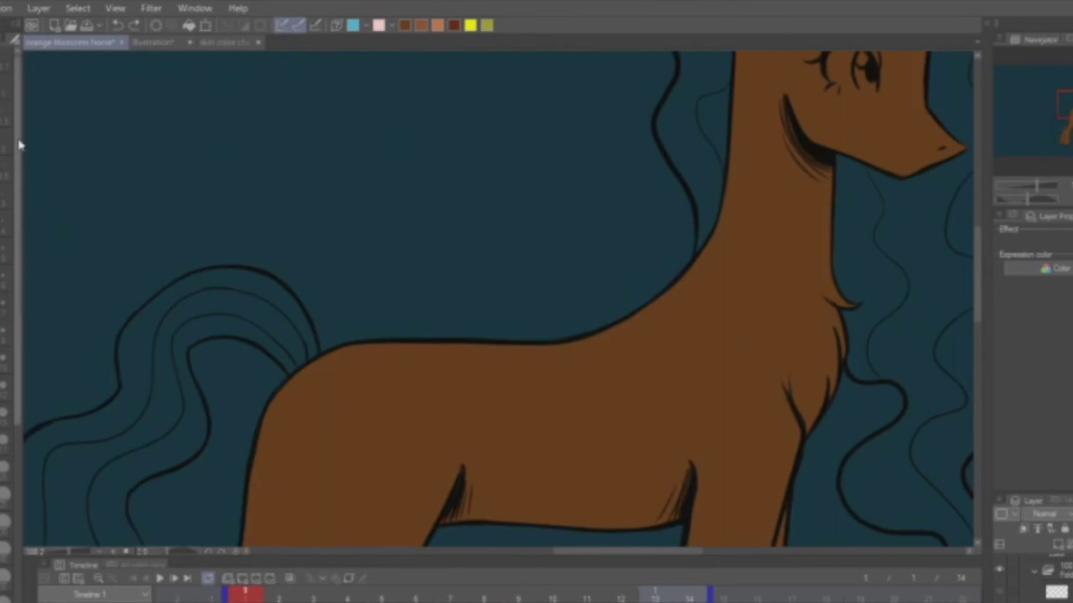
click(4, 250)
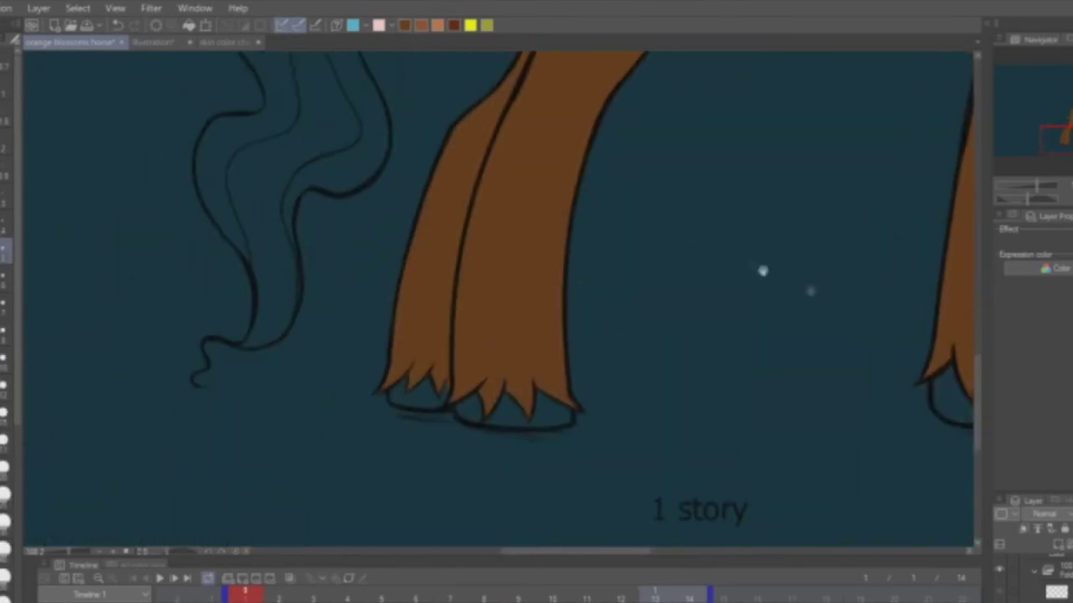
click(4, 277)
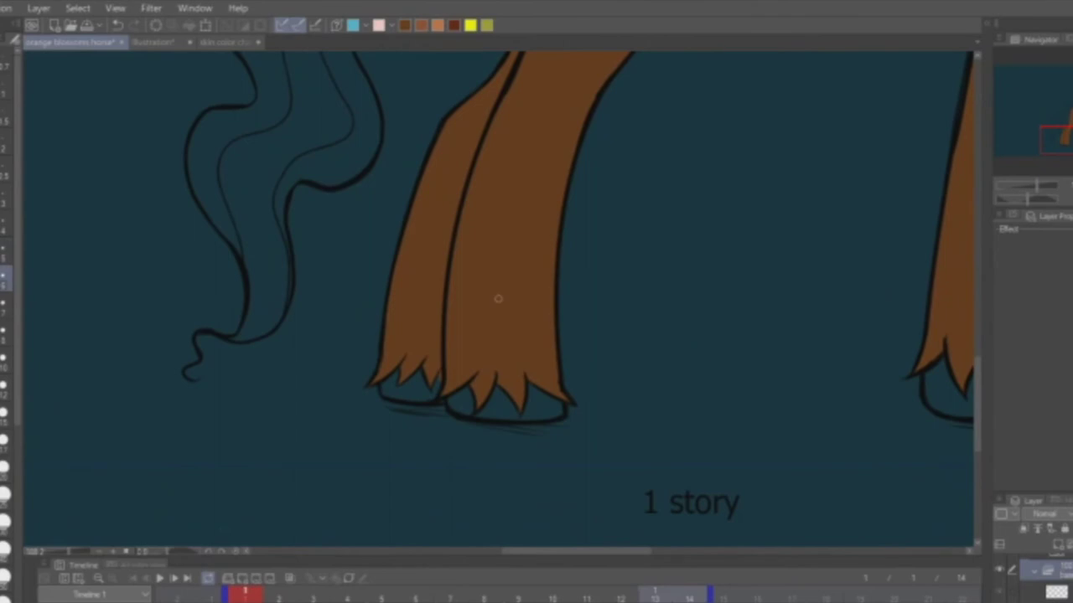
key(ctrl+shift+n)
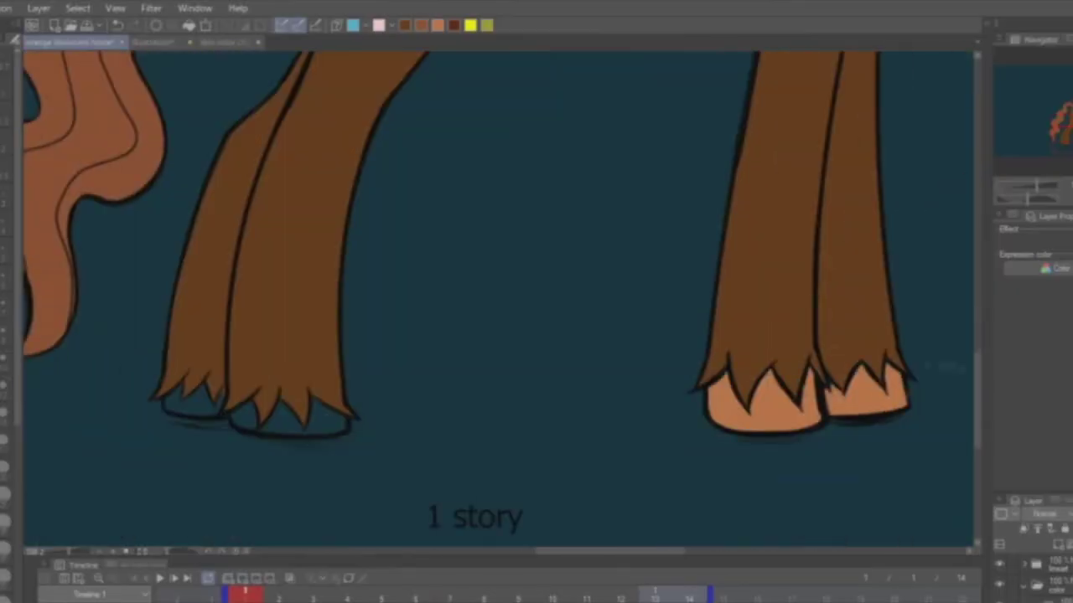
- Fill the near hind hoof with light tan and the far hind hoof with dark red on frame 1
click(285, 416)
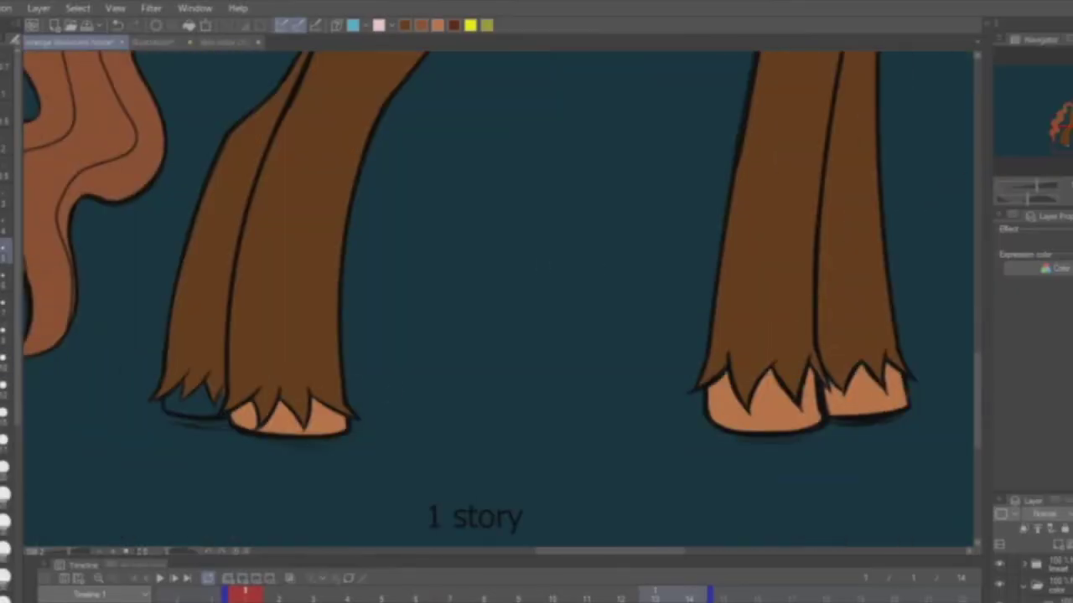
click(4, 360)
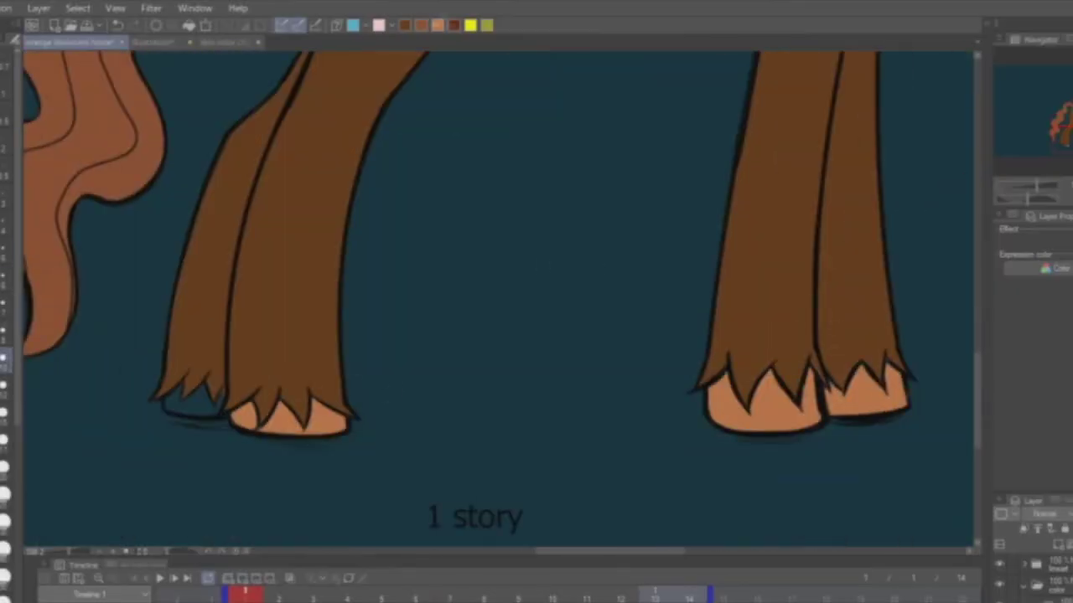
click(201, 404)
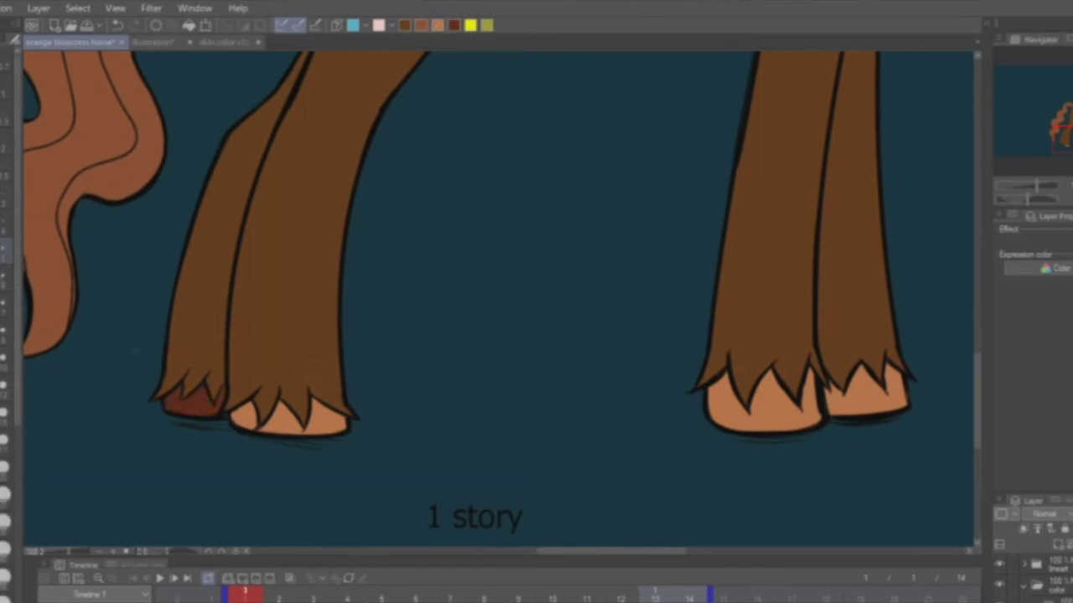
- Replace the dark red swatch with dark brown and recolour the far hind hoof with it
right_click(457, 25)
click(507, 47)
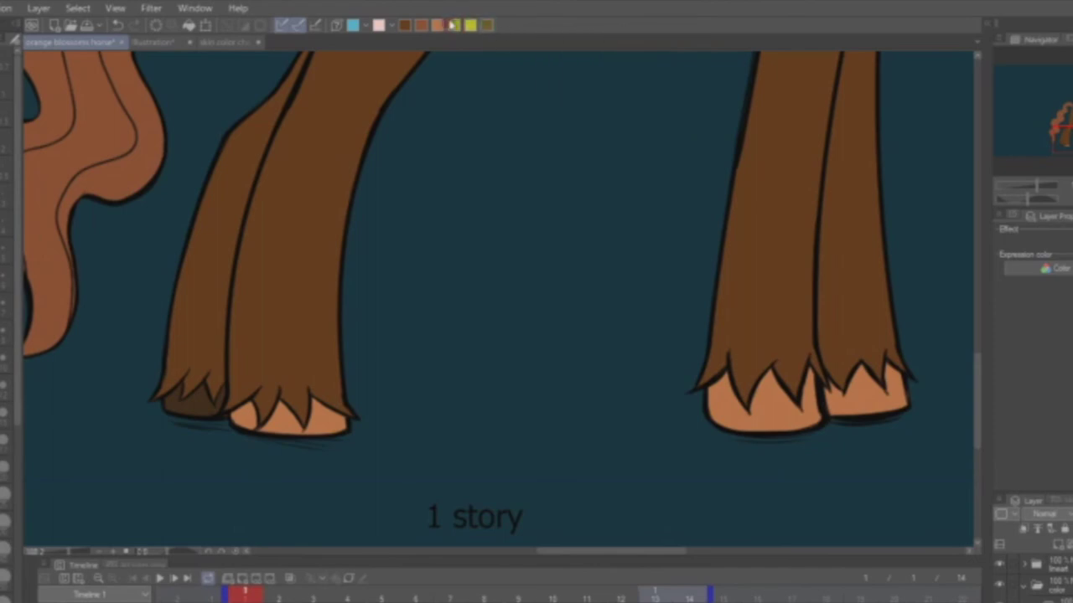
key(space)
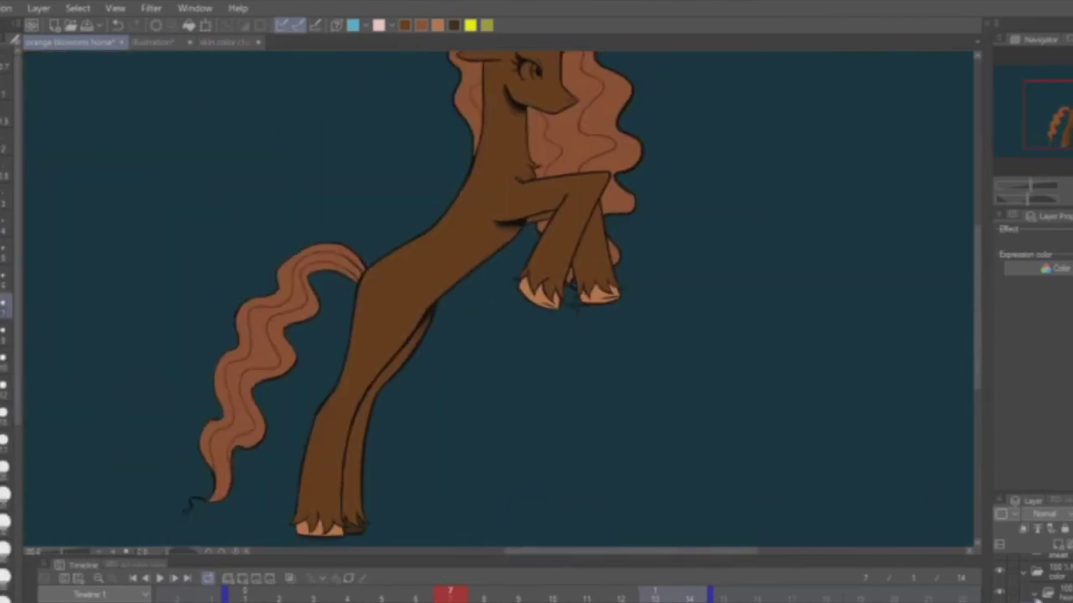
- Paint the eye white on frames 1 and 7, tidying its lower edge on frame 7 with a size 4 brush
click(1039, 593)
click(245, 595)
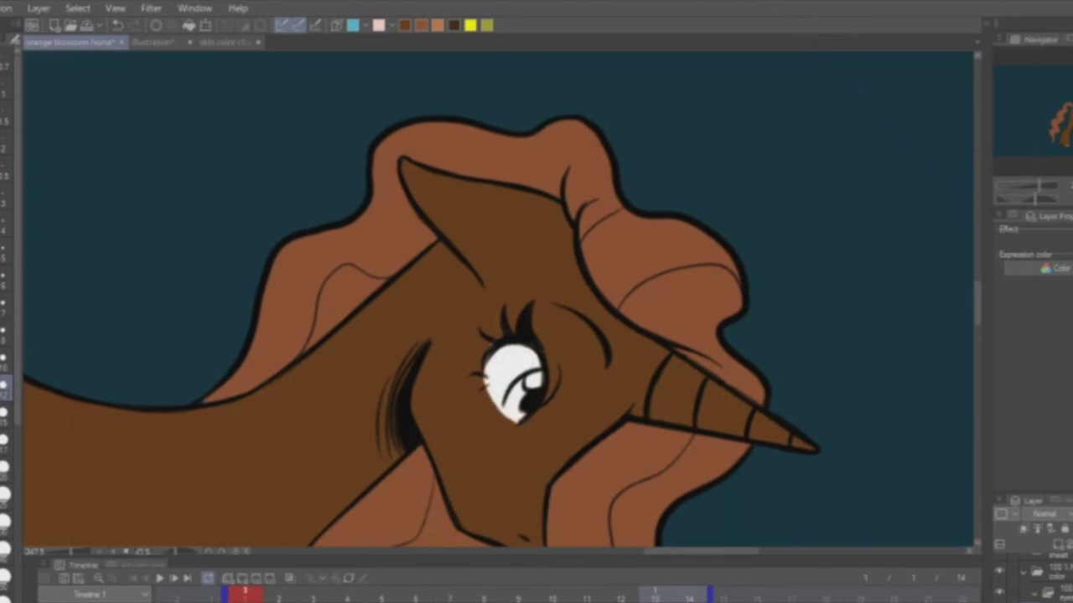
key([)
key([)
key([)
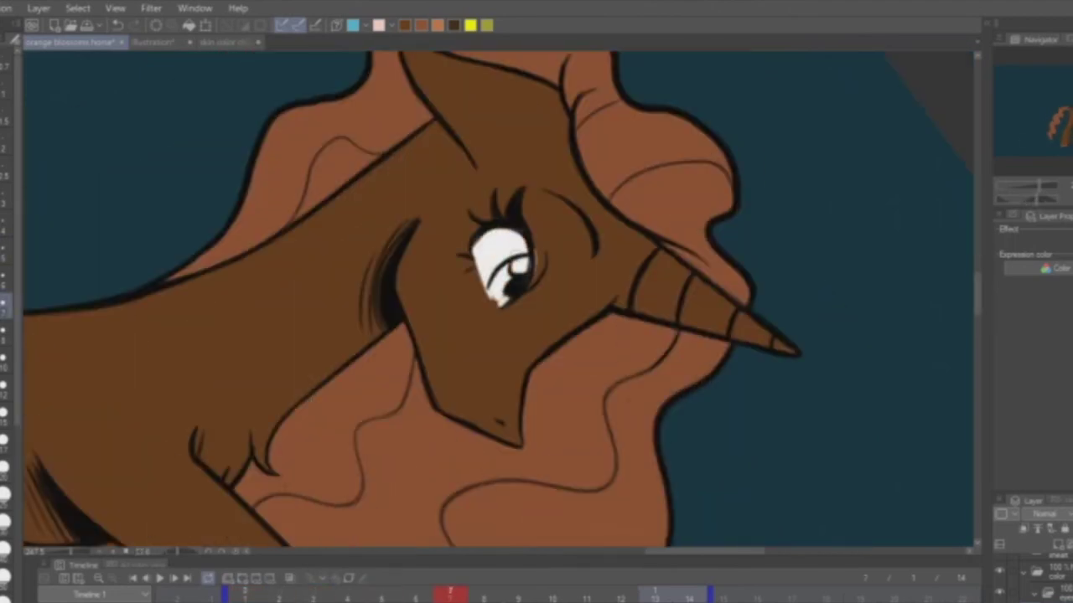
click(4, 251)
click(4, 223)
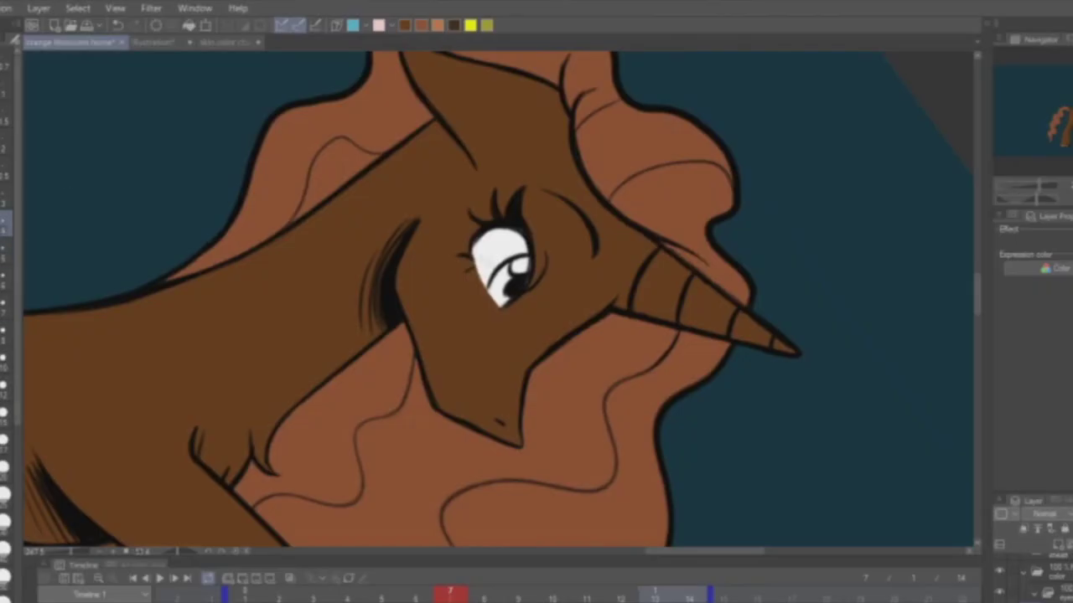
key(ctrl+@)
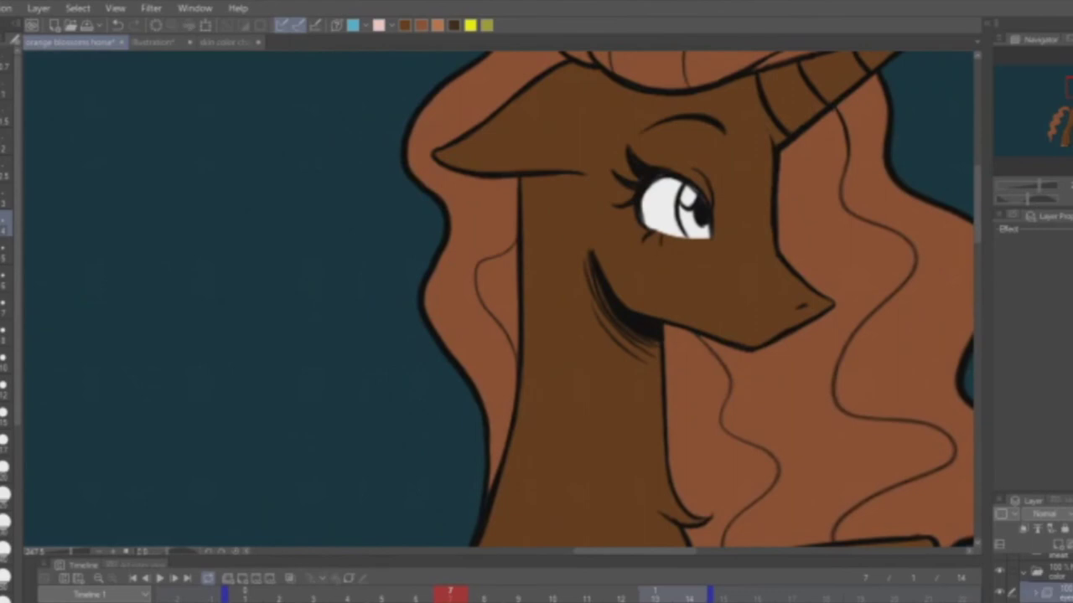
- Colour the iris bright yellow on frames 1 and 7
click(244, 594)
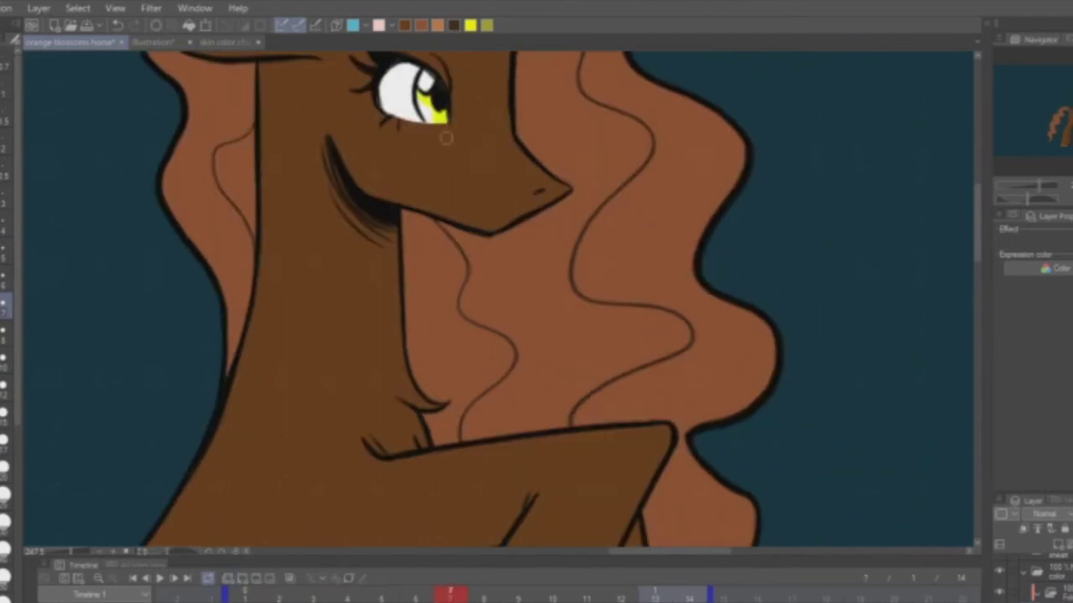
scroll(459, 124, up, 5)
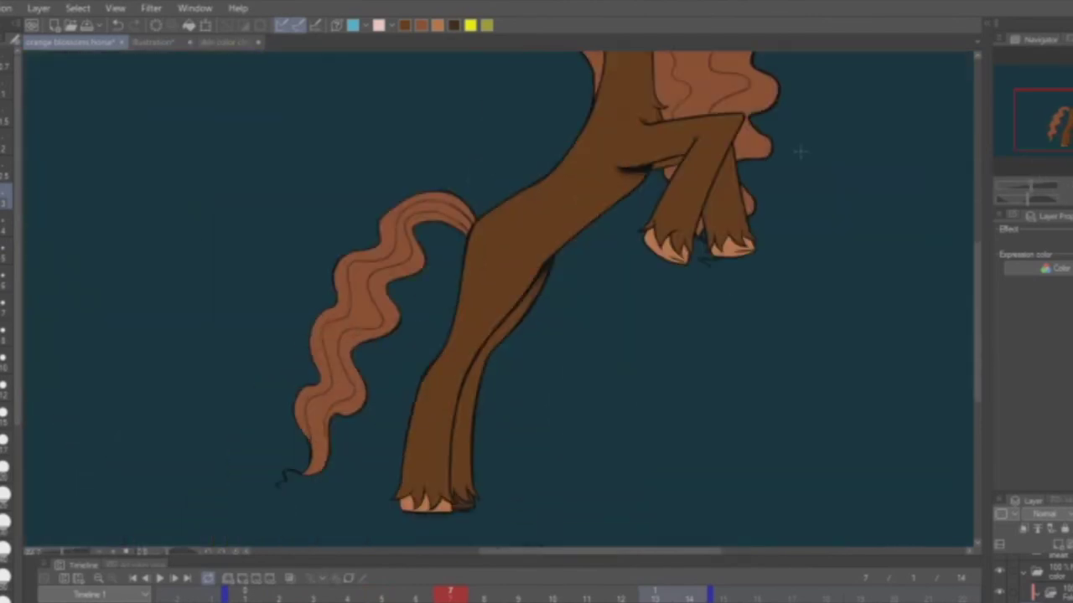
scroll(800, 151, up, 4)
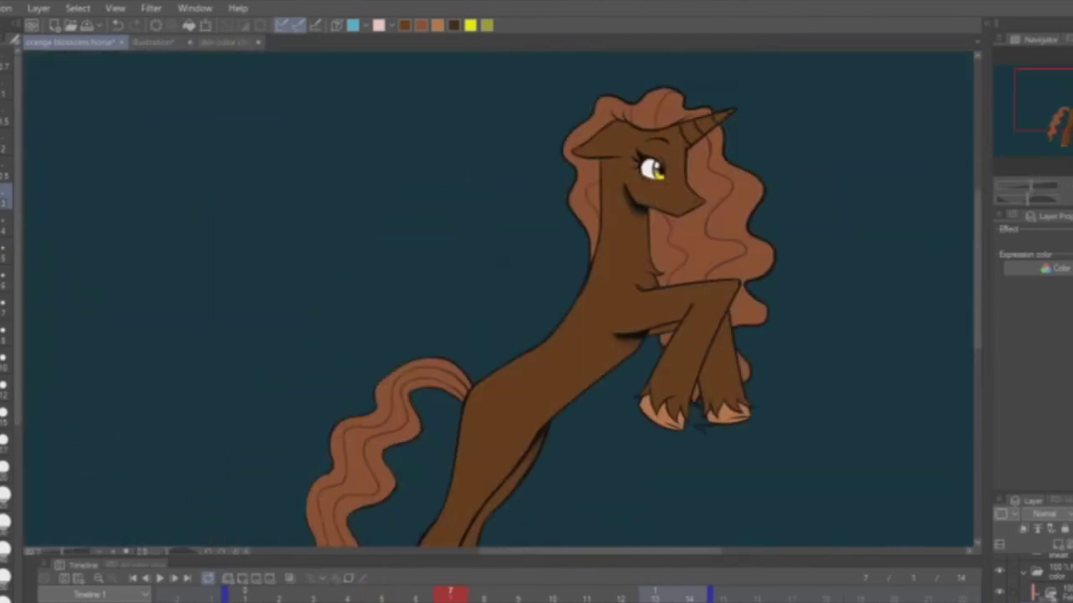
key(Home)
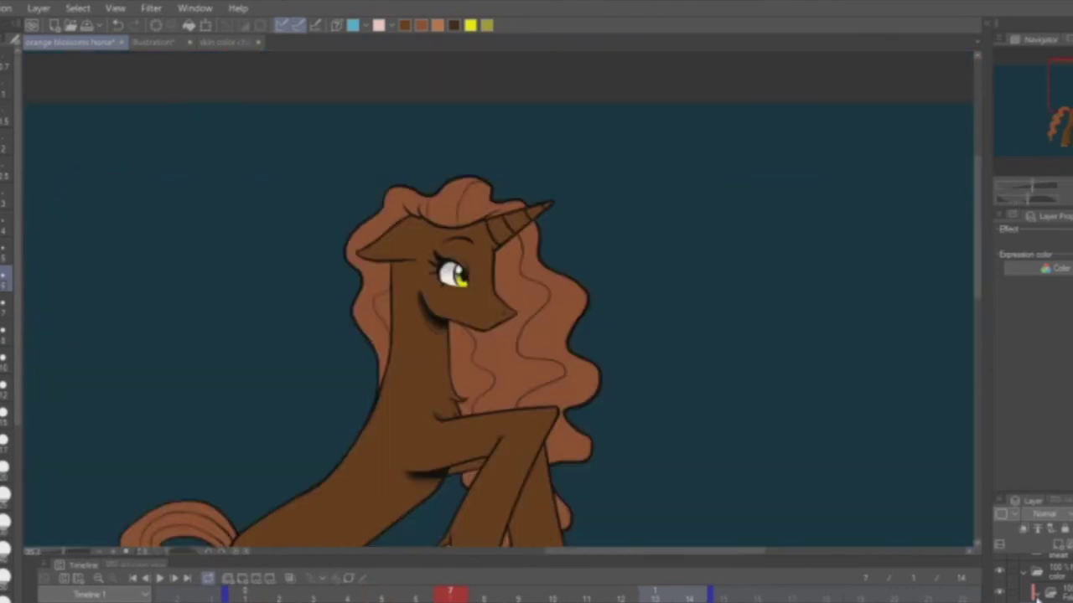
- Clip the shading folder to the layer below and set the brush size to 10 on frame 1
click(1037, 598)
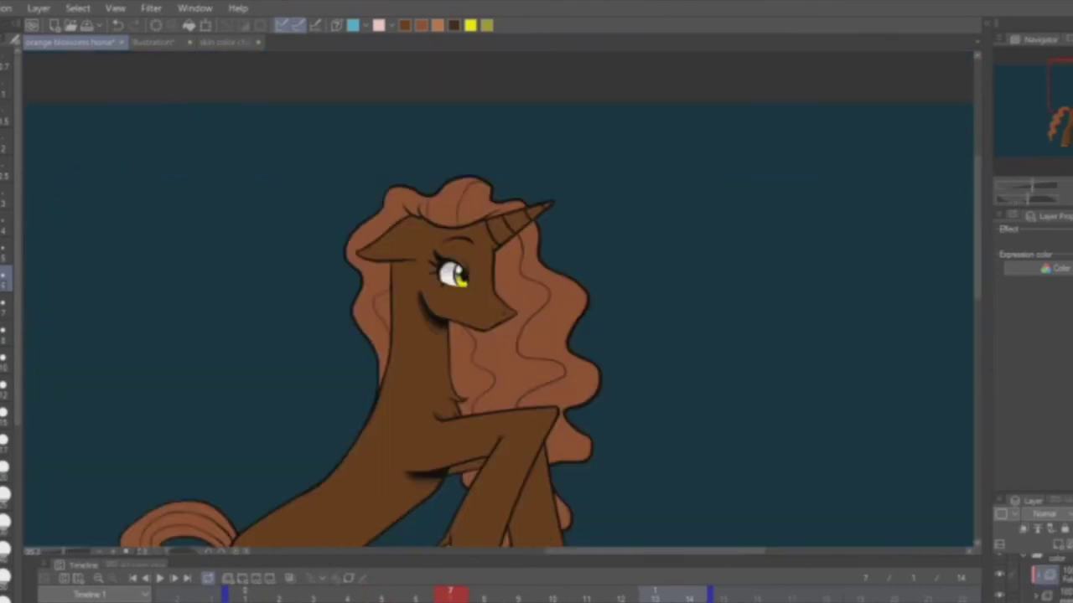
click(1024, 530)
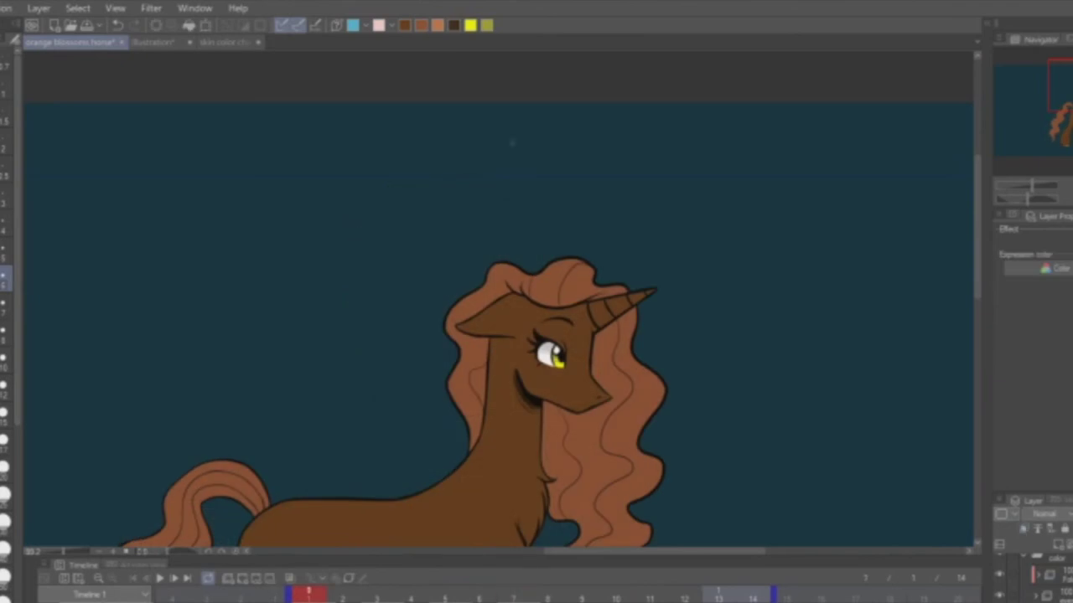
click(4, 412)
click(6, 496)
click(5, 360)
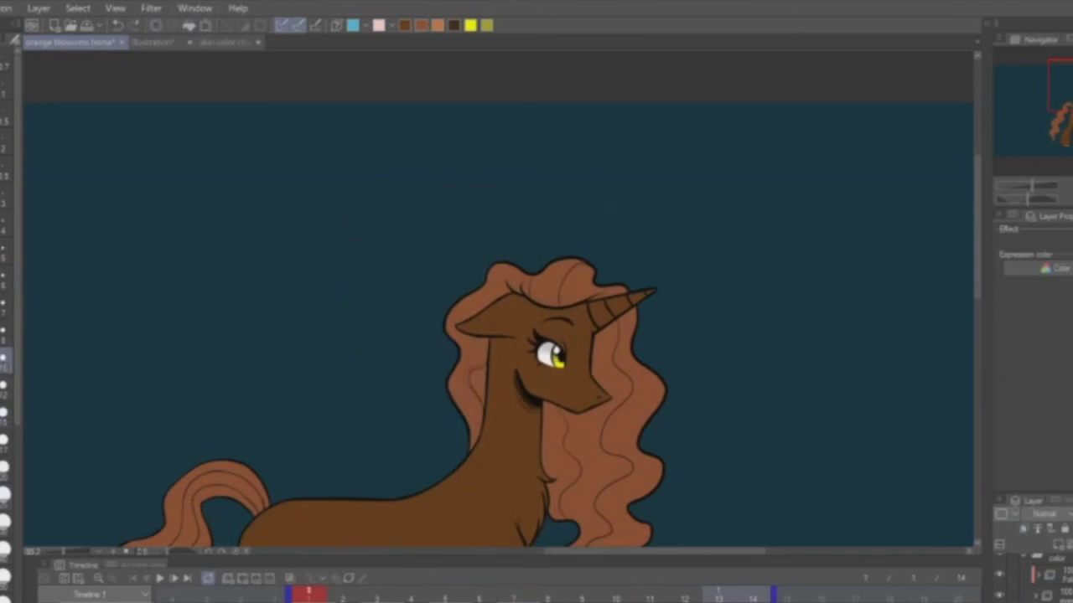
- Shade along the wavy strand lines of the mane and tail in darker reddish brown on frame 1
scroll(503, 318, down, 2)
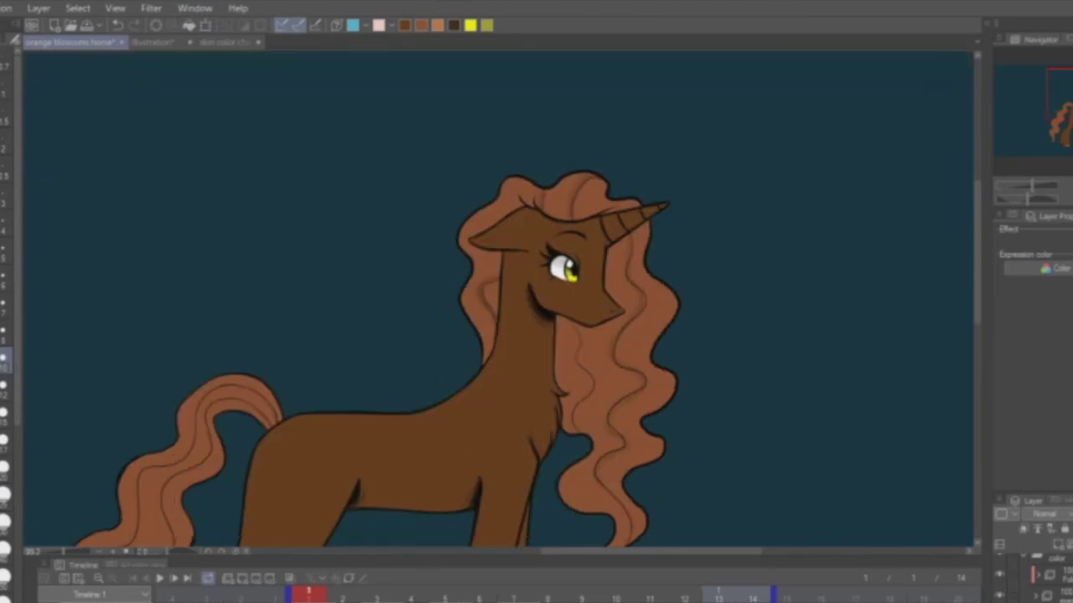
scroll(503, 318, up, 2)
drag(478, 210, 511, 197)
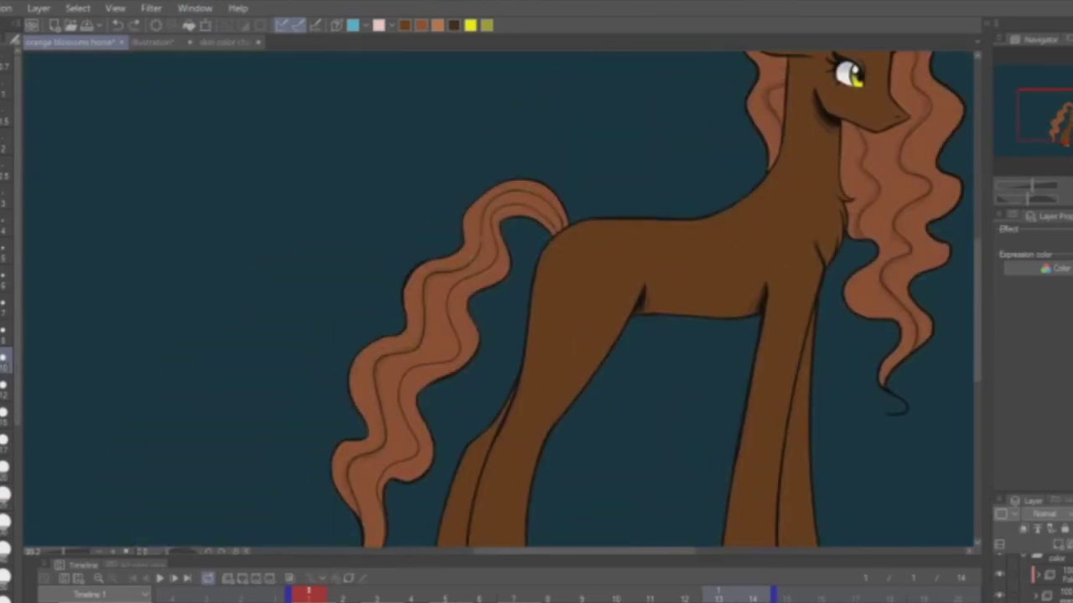
drag(486, 268, 507, 188)
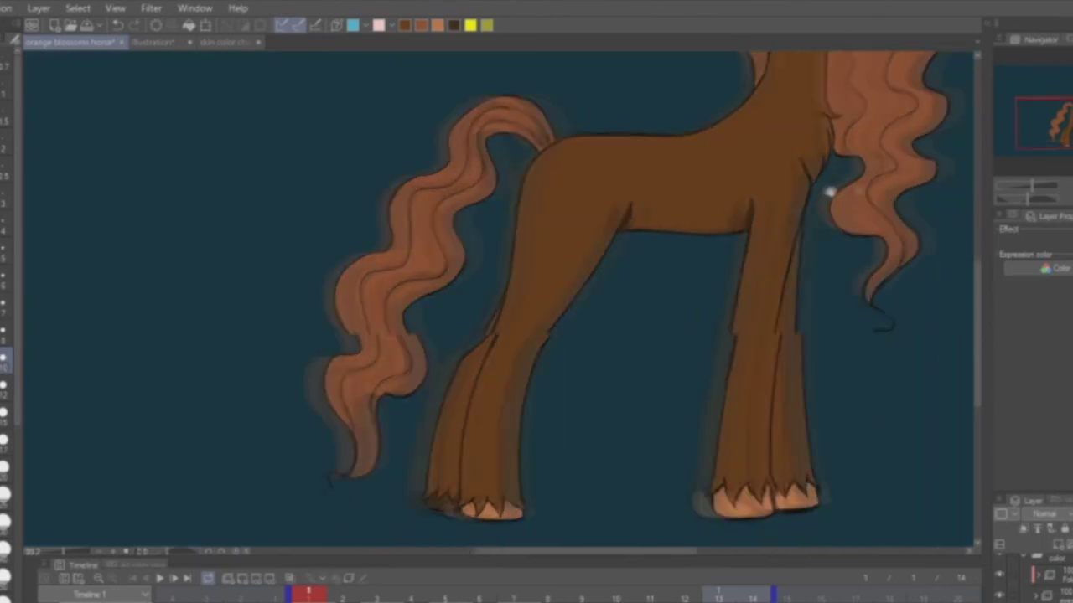
- Shade along the strand lines of the mane and tail on frame 3 in the same darker reddish brown
drag(503, 251, 436, 322)
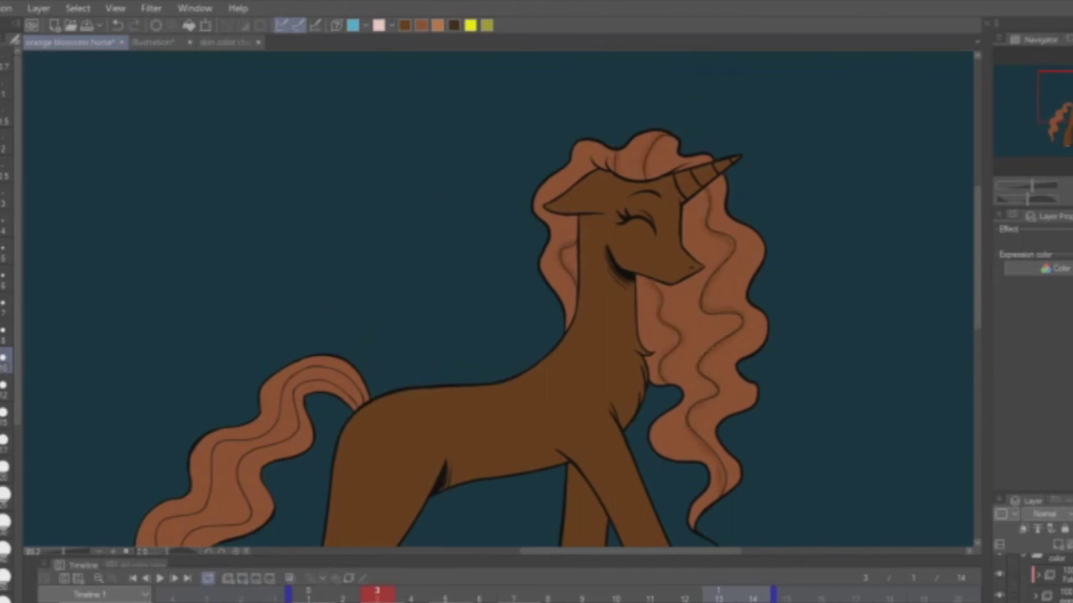
drag(209, 545, 432, 344)
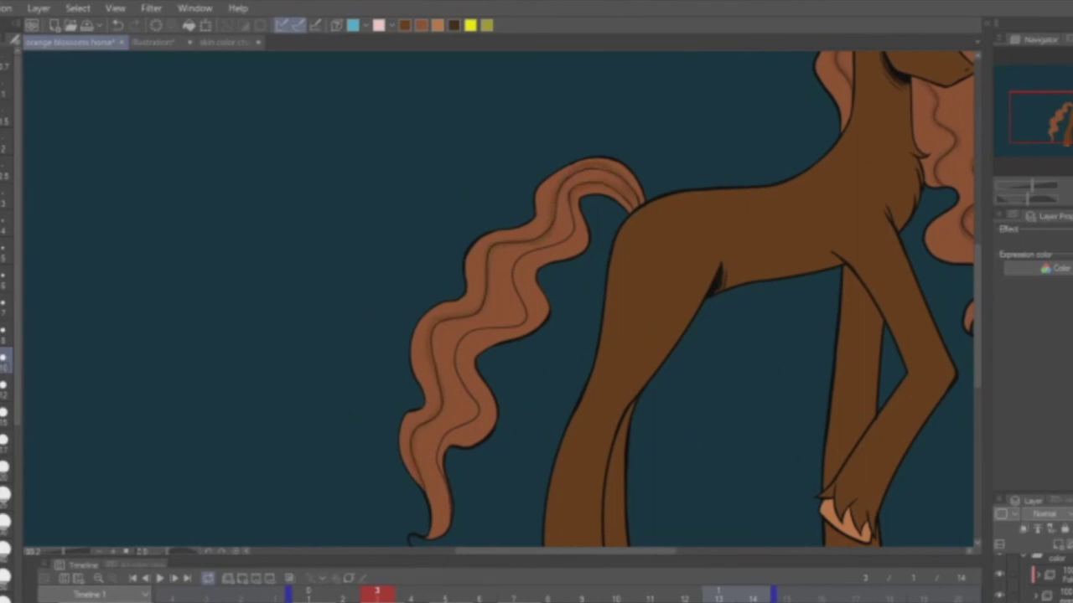
key(ctrl+0)
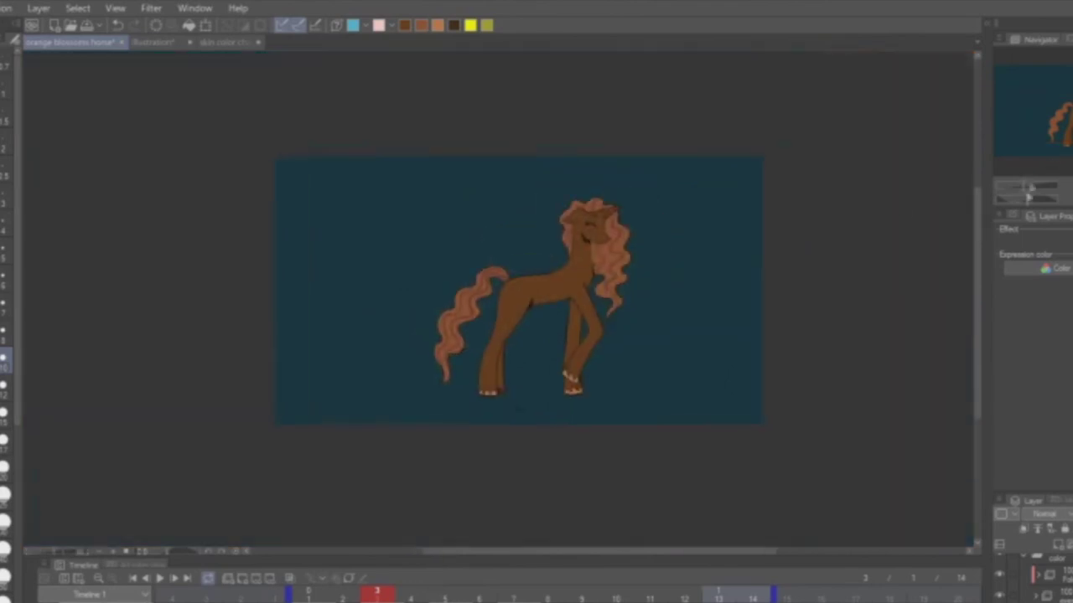
- Shade the mane and tail strands on frame 5 with the size 10 brush
scroll(536, 335, up, 5)
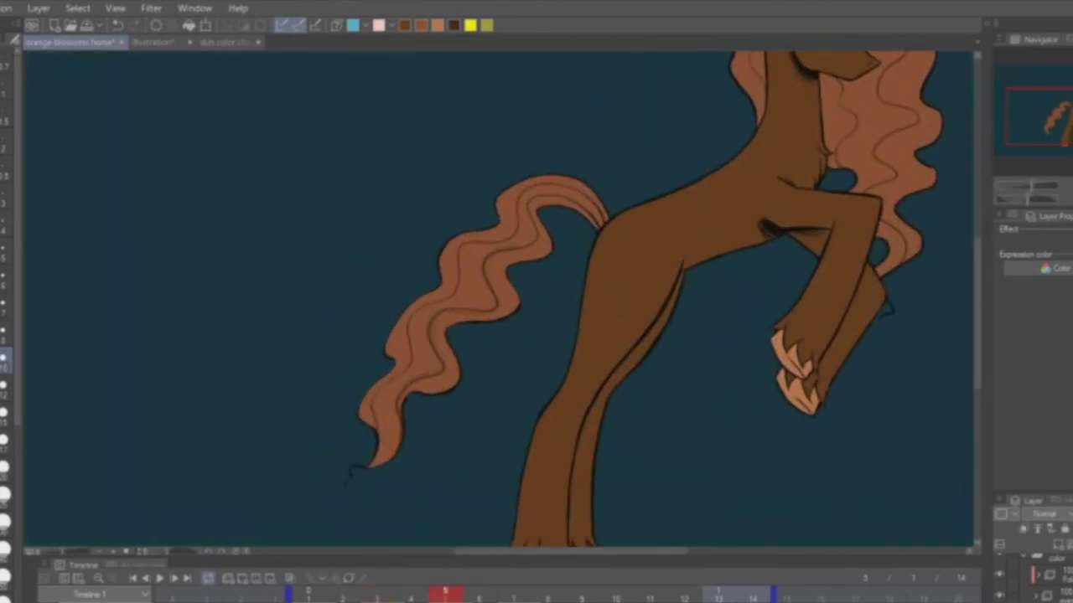
drag(402, 369, 210, 469)
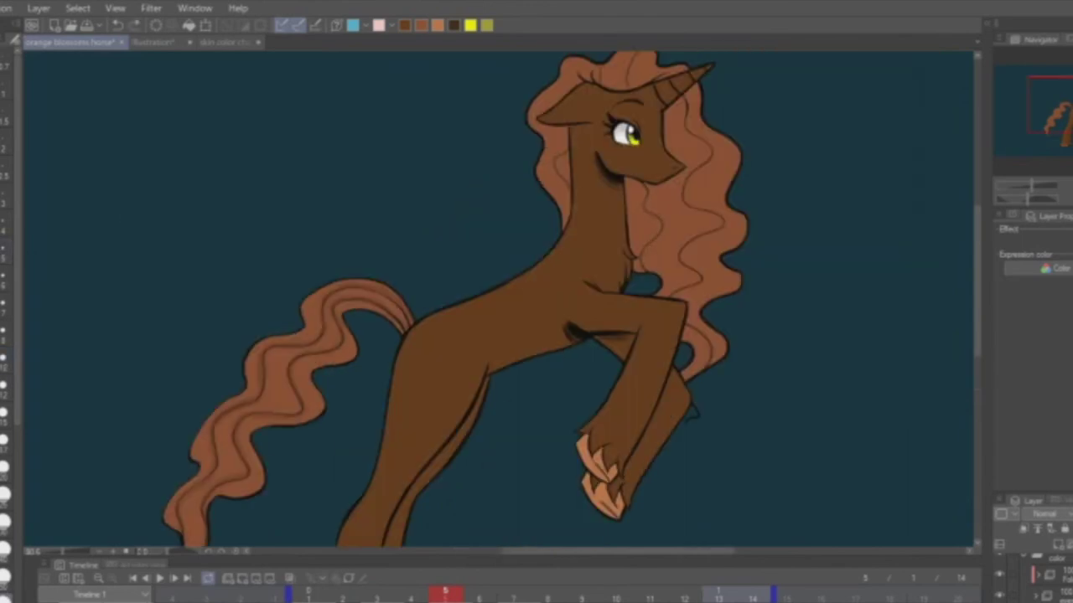
click(5, 362)
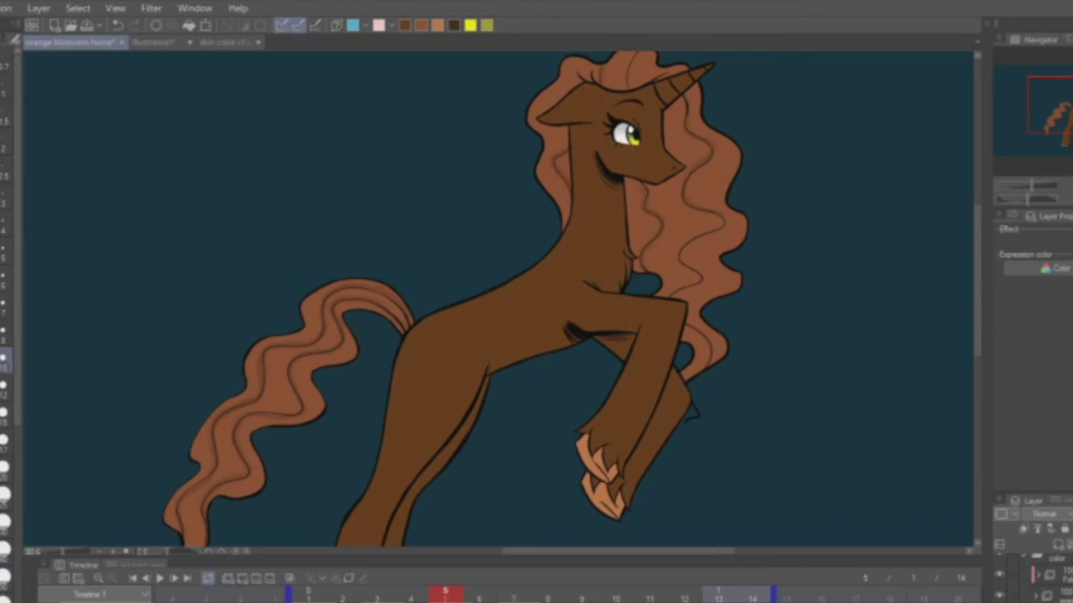
drag(499, 298, 457, 400)
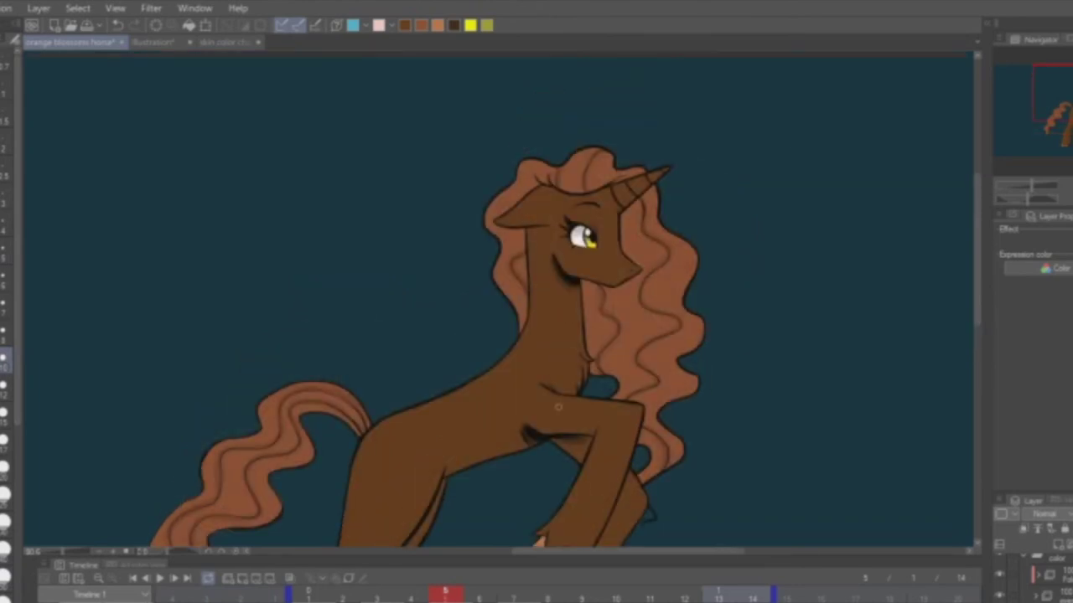
- Add the darker strand shading to the tail and mane on frame 7
key(Right)
key(Right)
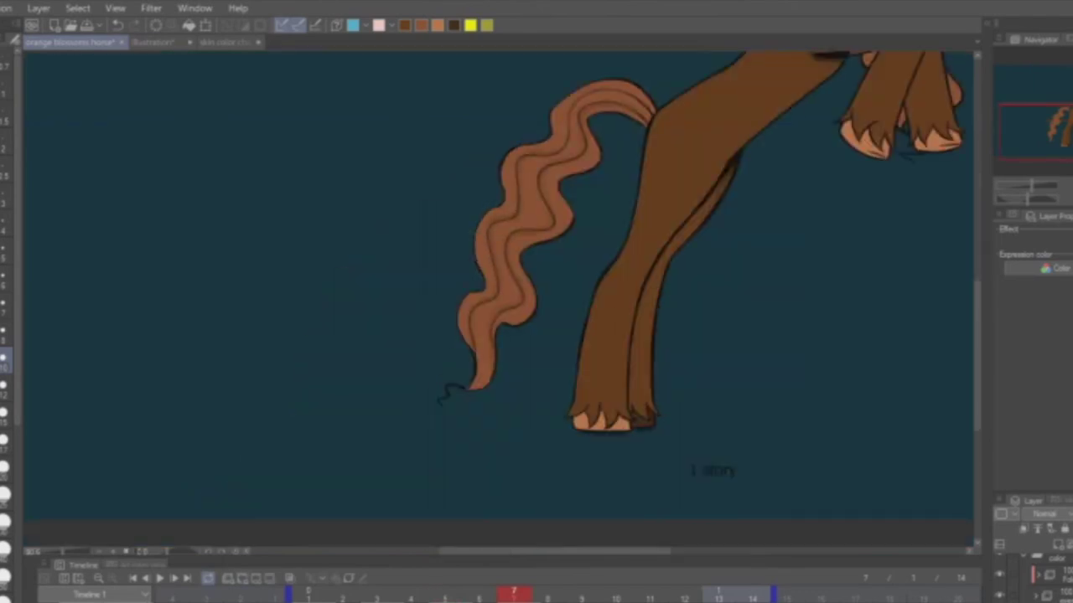
scroll(706, 244, up, 5)
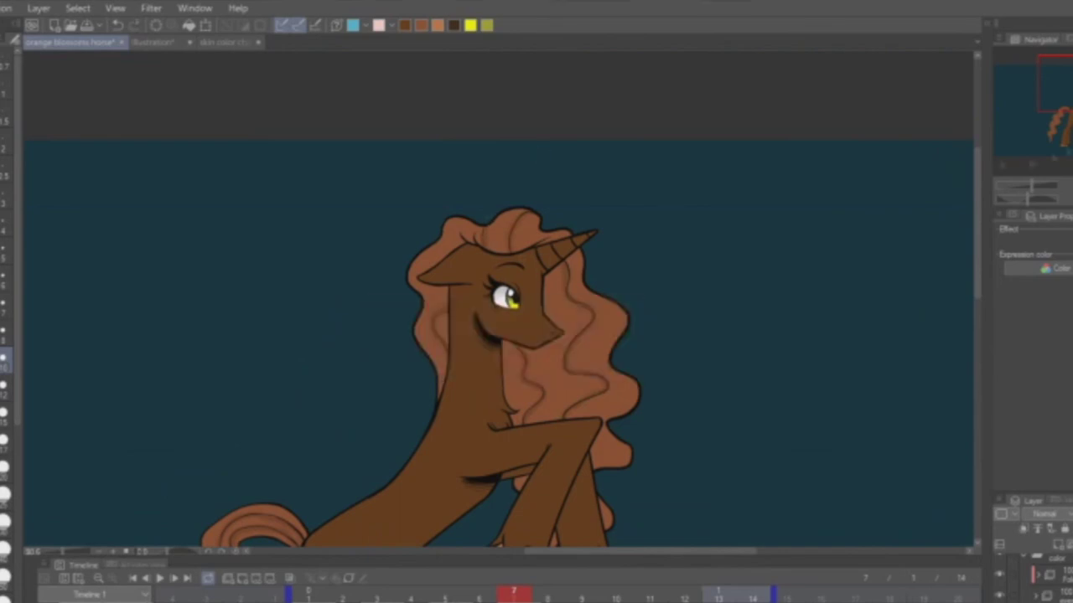
drag(885, 257, 1028, 48)
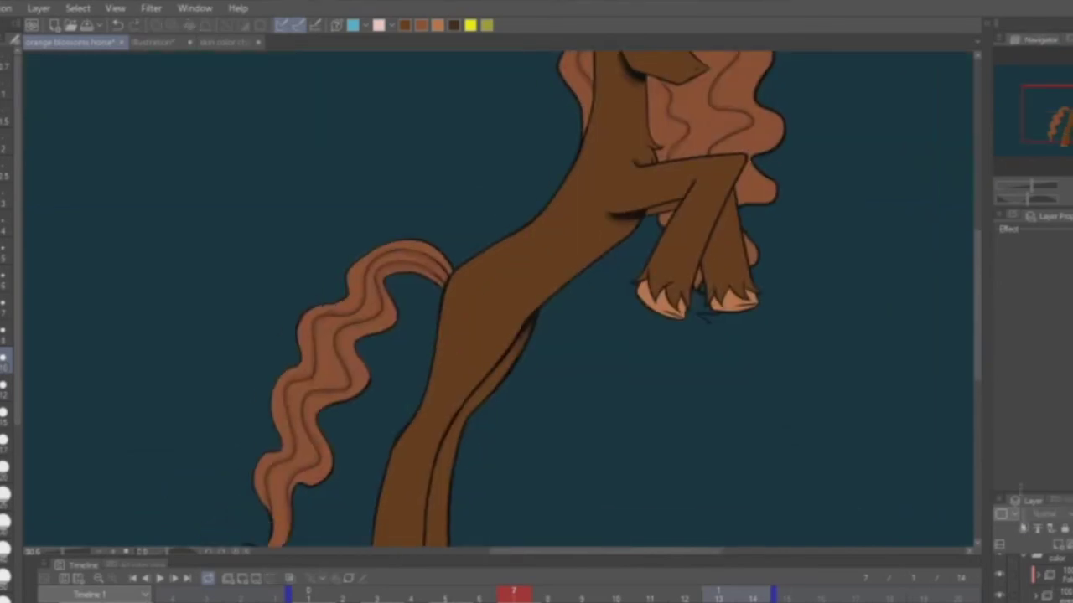
- Save the darker reddish brown as a swatch and shade the far legs in dark brown on frame 1 at brush size 15
alt+click(621, 71)
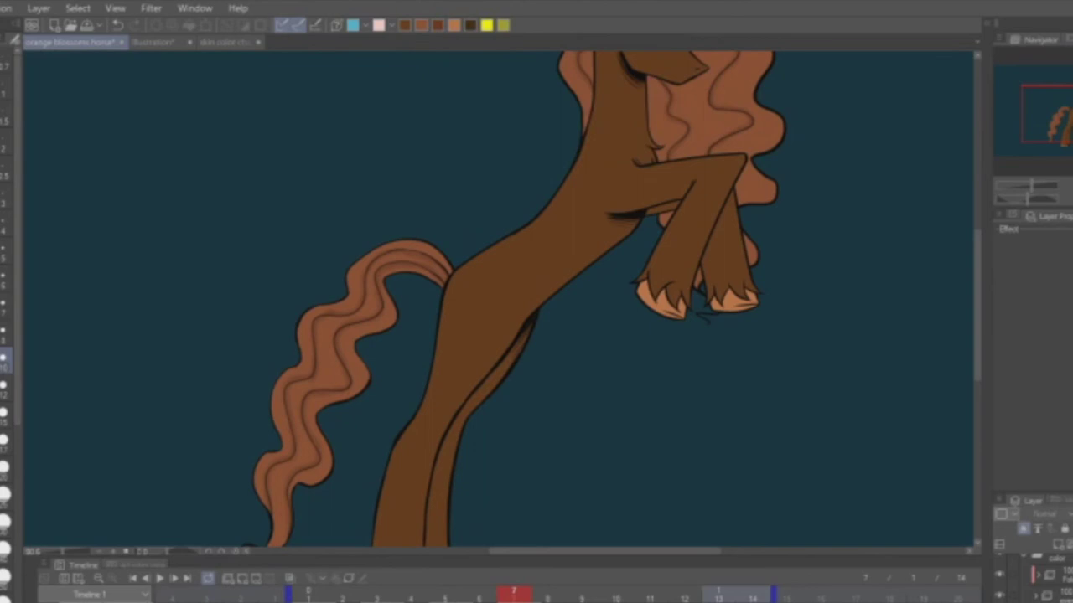
key(Home)
drag(1048, 113, 1040, 120)
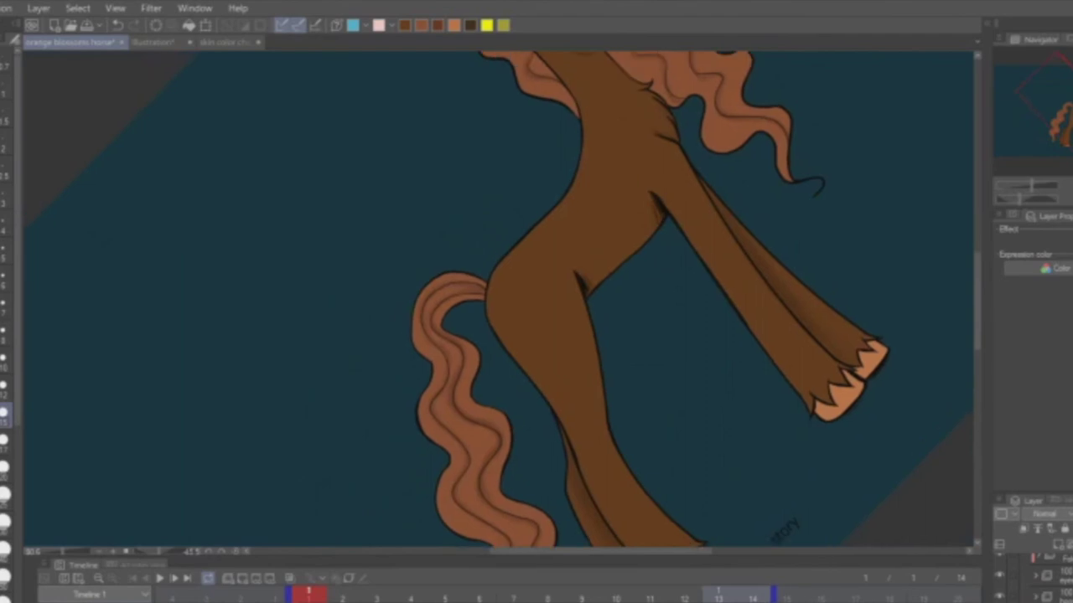
- Shade beneath the ear and around the jaw on frame 1 in dark brown at brush size 7
key(at)
scroll(840, 243, up, 3)
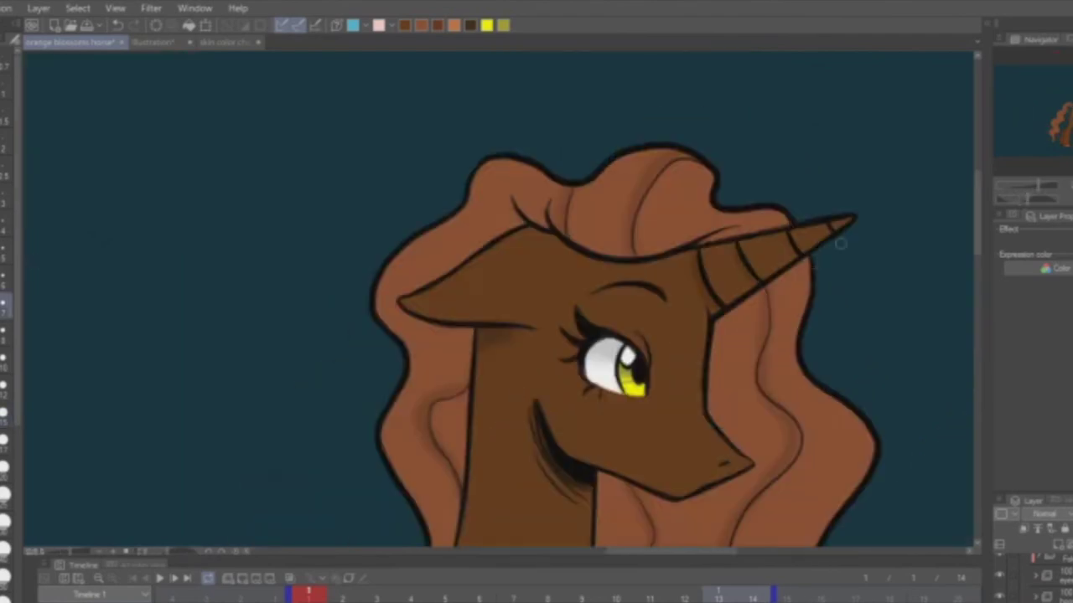
scroll(537, 302, down, 3)
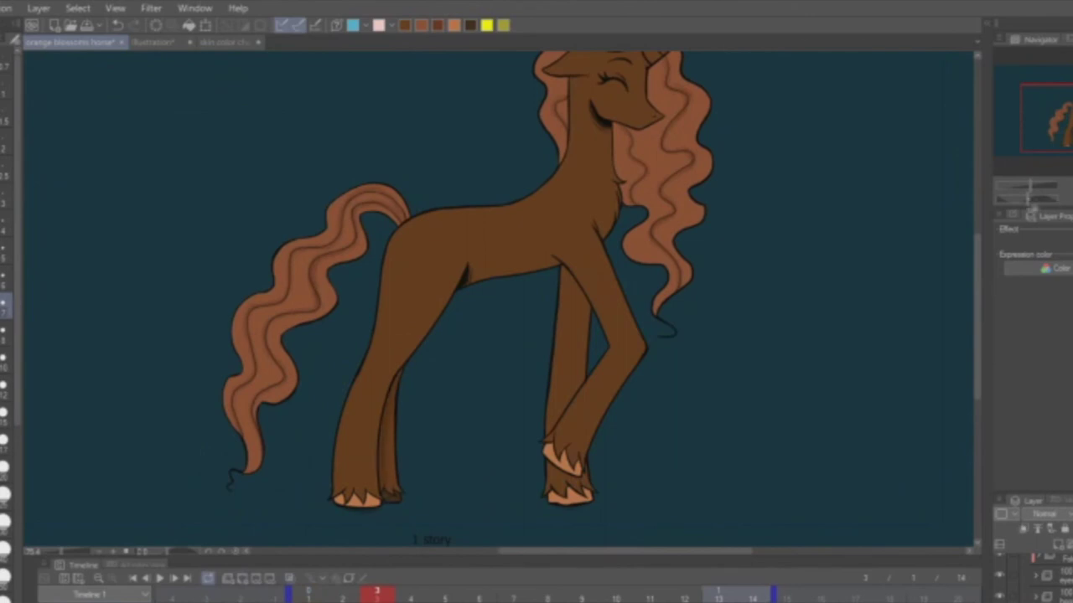
- Shade the far legs, the belly crease and the area beneath the ear on frame 3 in dark brown at brush size 10
scroll(590, 248, up, 2)
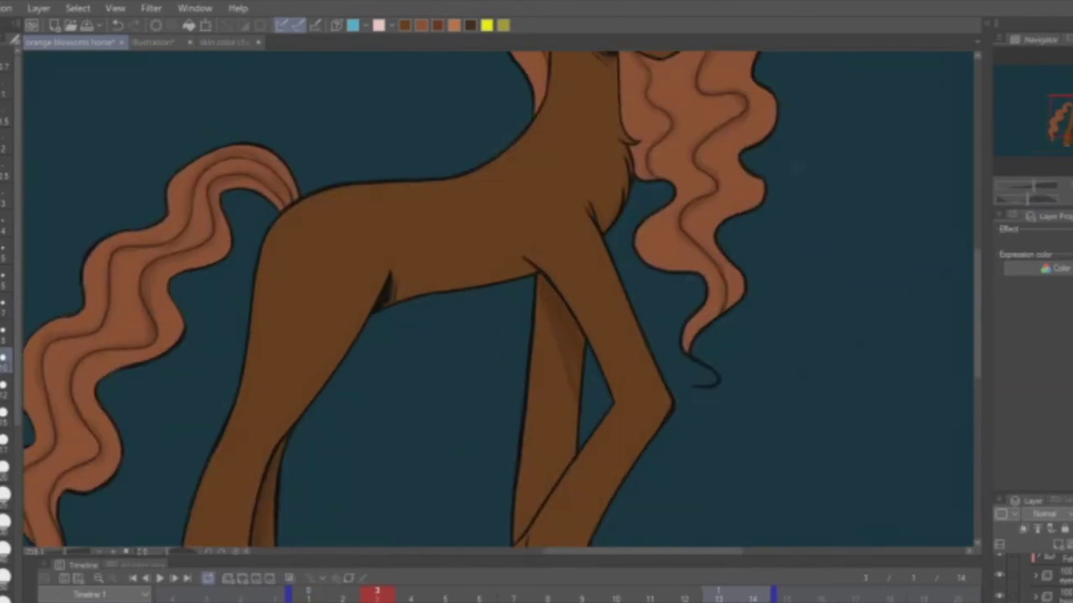
drag(802, 62, 907, 0)
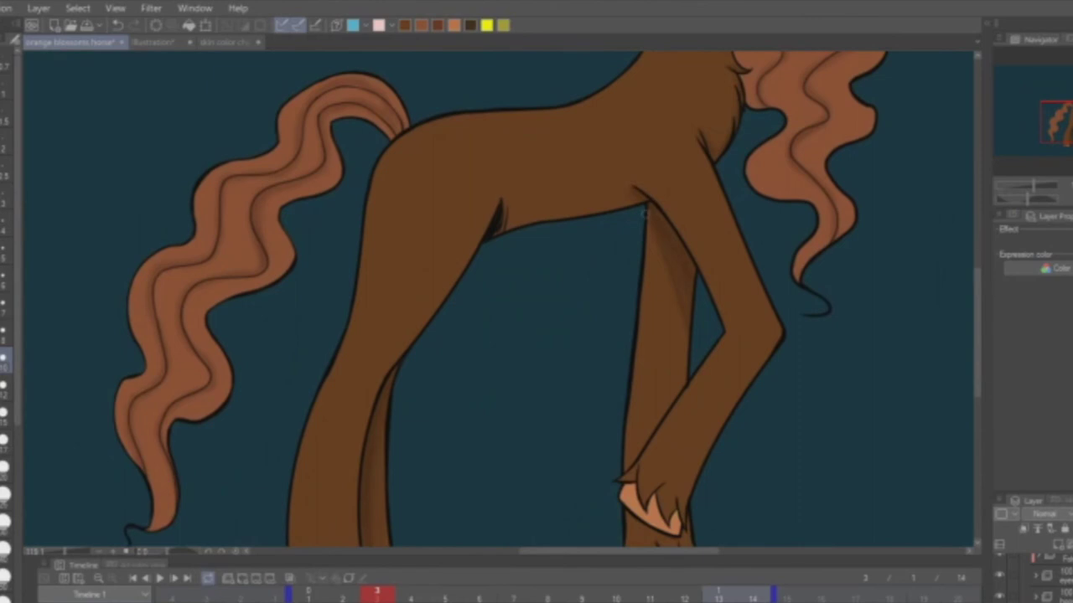
key(ctrl+0)
scroll(579, 319, up, 2)
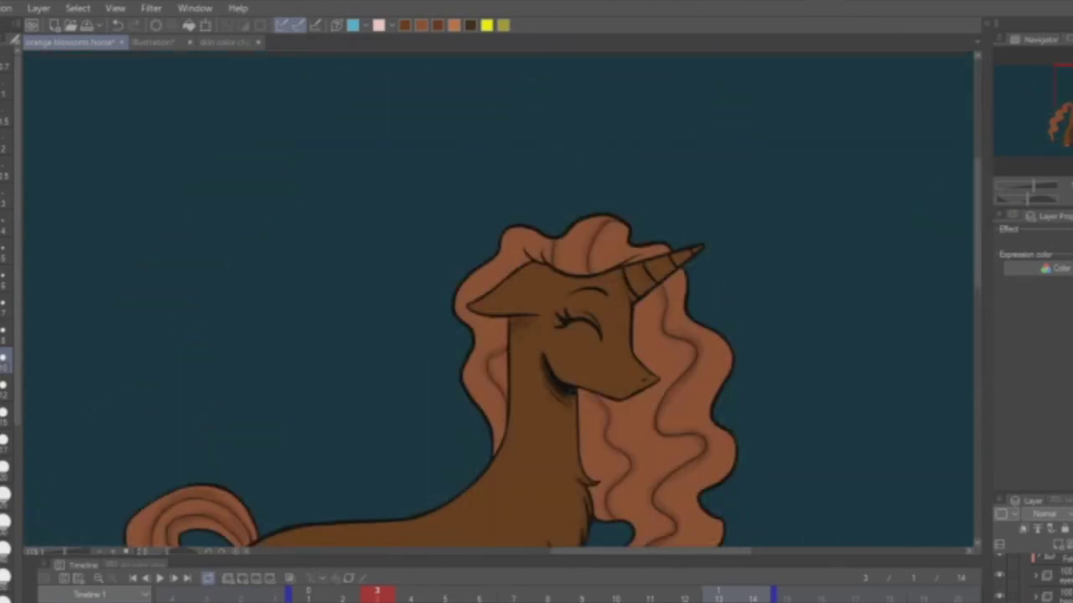
key(Left)
drag(1034, 187, 834, 281)
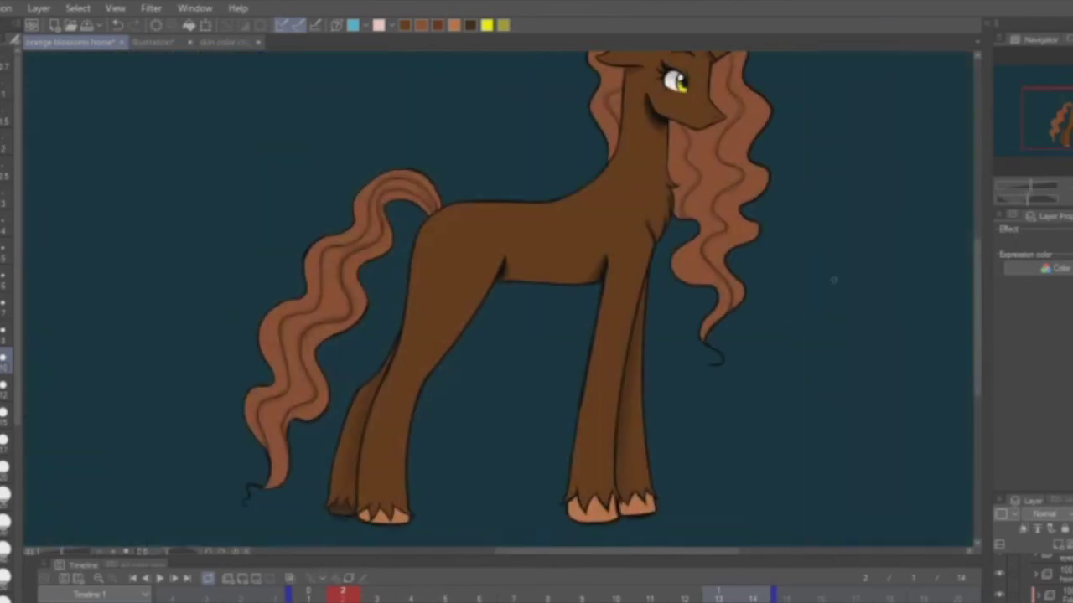
- Shade the foreleg crease, chest folds, area beneath the ear and horn on frame 5 in dark brown at brush size 10
click(445, 594)
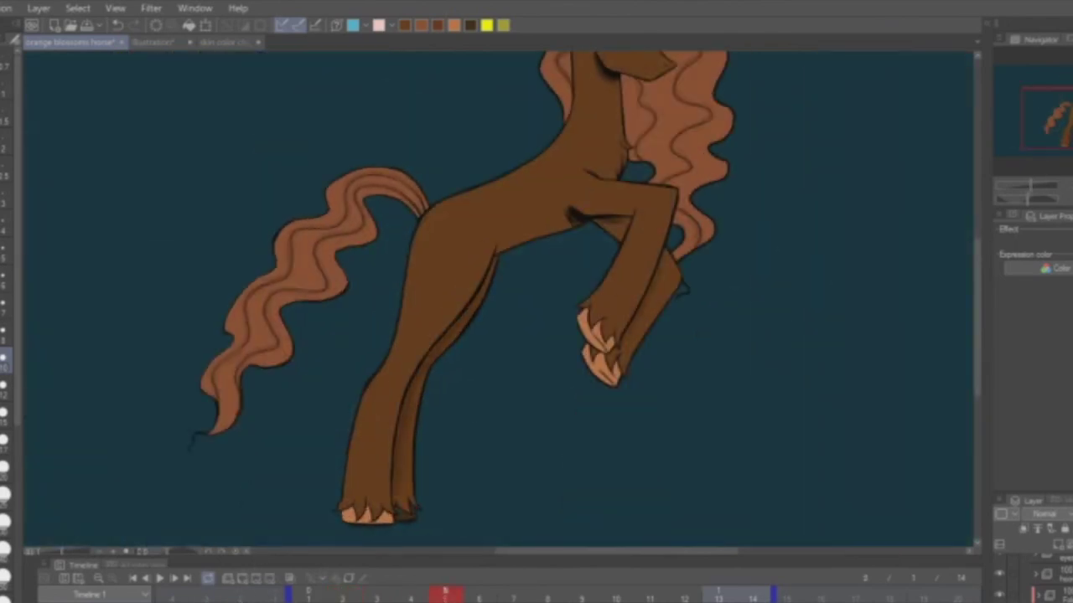
scroll(639, 306, up, 6)
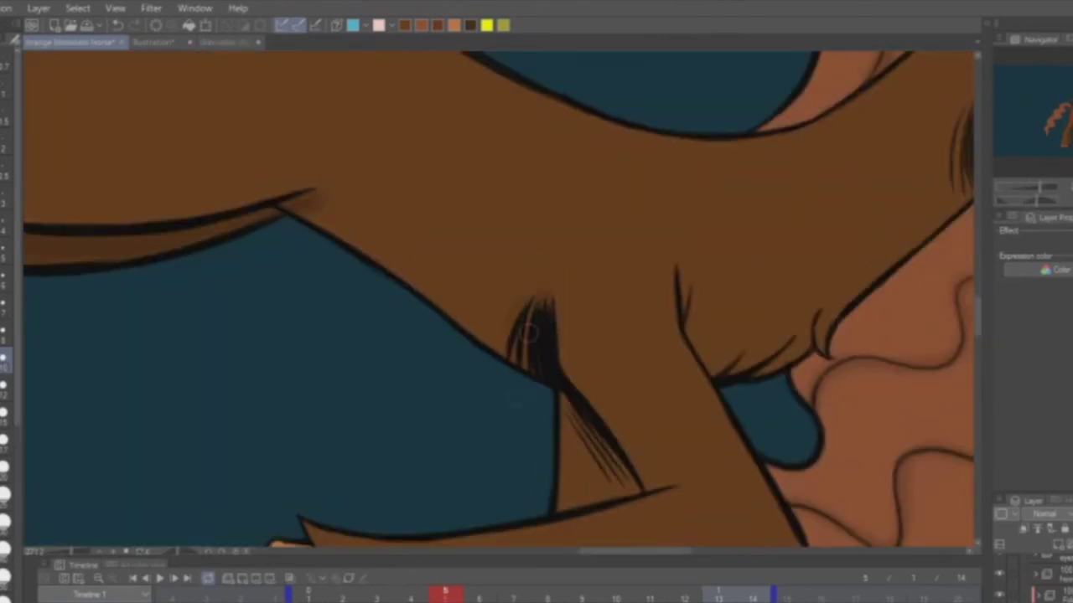
scroll(502, 302, down, 3)
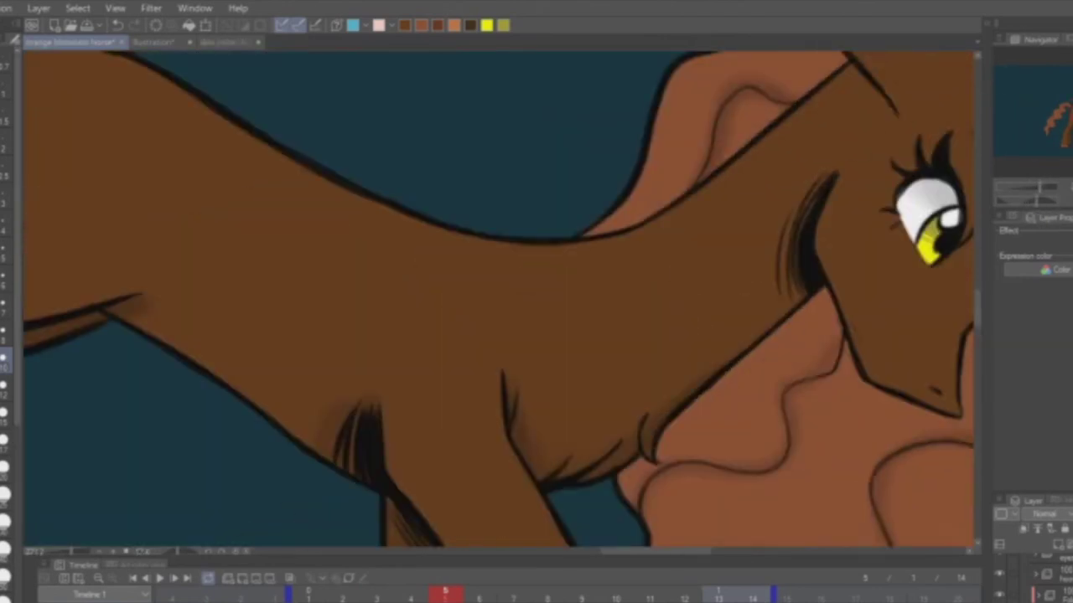
scroll(654, 318, up, 4)
scroll(915, 383, up, 1)
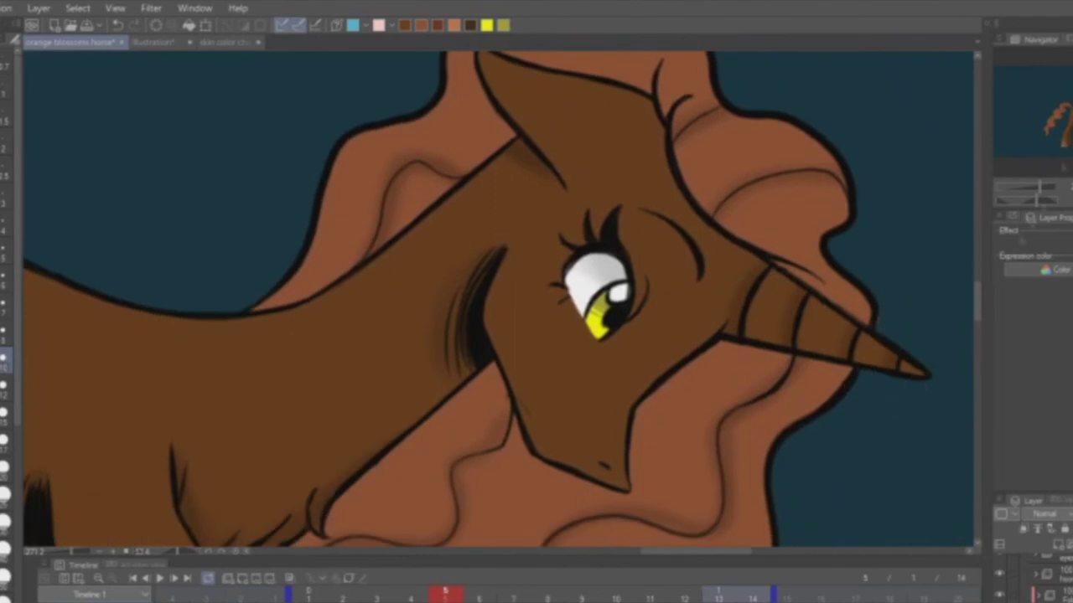
- Shade the far hind leg along the near leg's edge on frame 5 in dark brown
scroll(840, 155, down, 3)
scroll(642, 363, up, 3)
scroll(642, 364, up, 1)
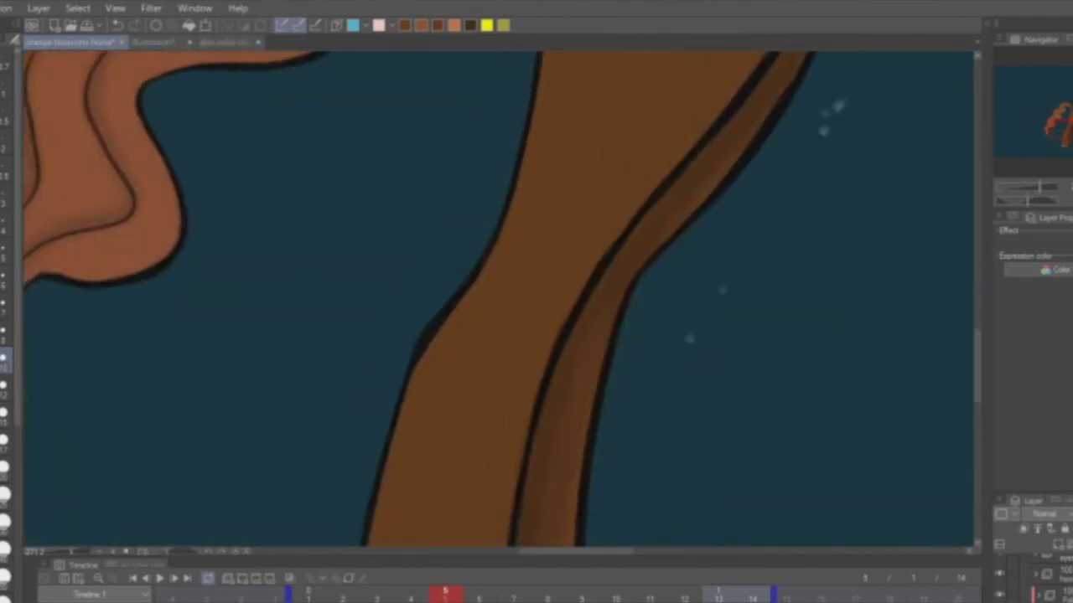